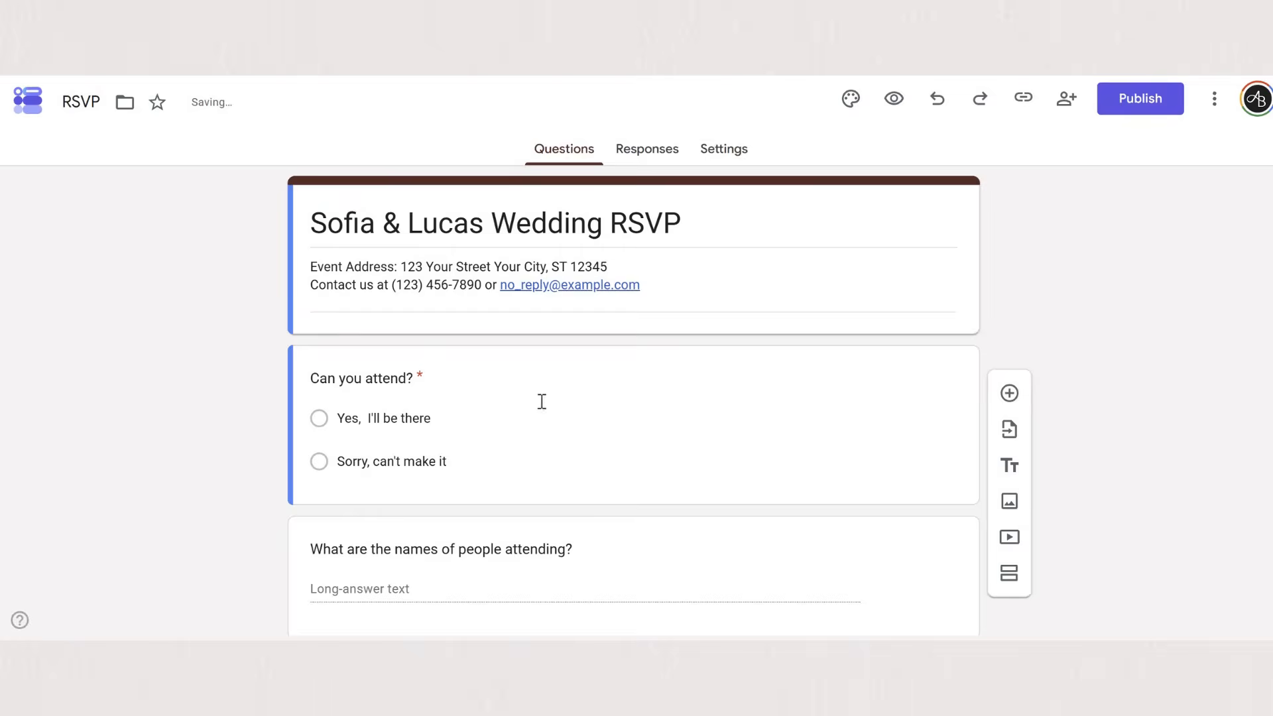
- Add the question "Your Menu Preference" after the attendee names question, with the options Vegetarian, Meat and Fish
scroll(541, 402, down, 3)
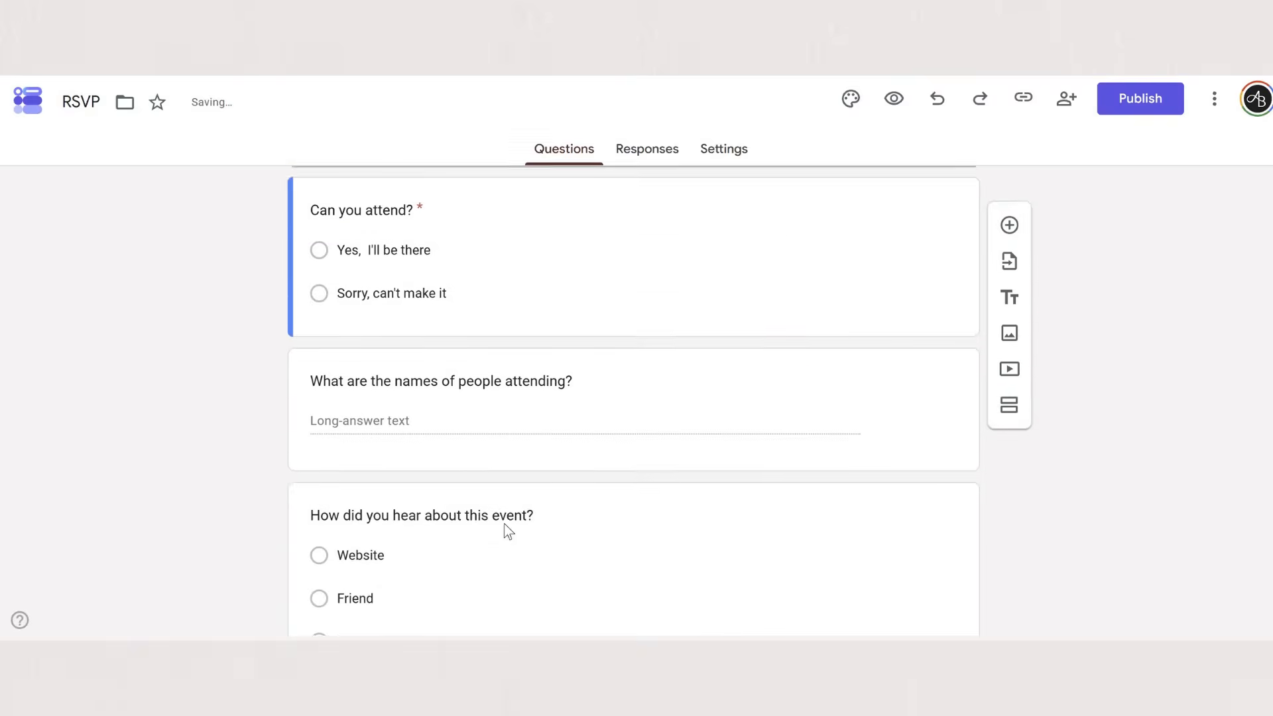
click(663, 408)
click(1010, 384)
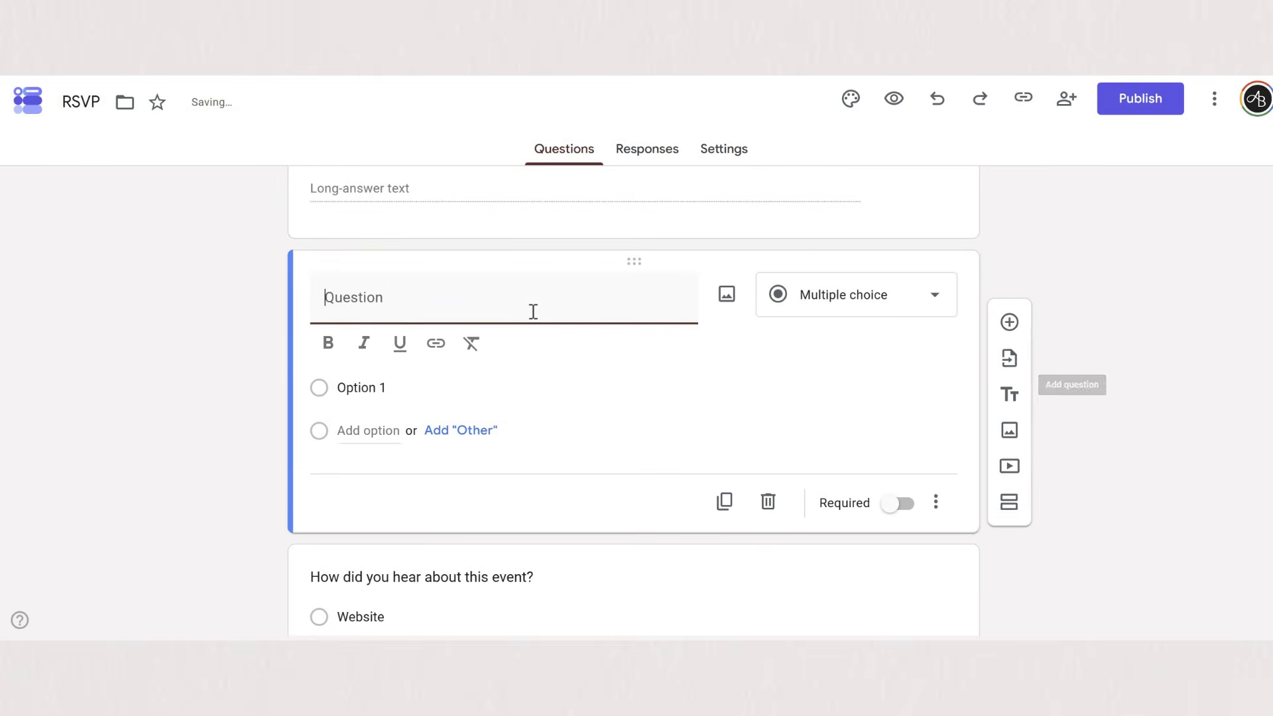
text(Your Menu Preference)
click(362, 387)
text(Vegetarian)
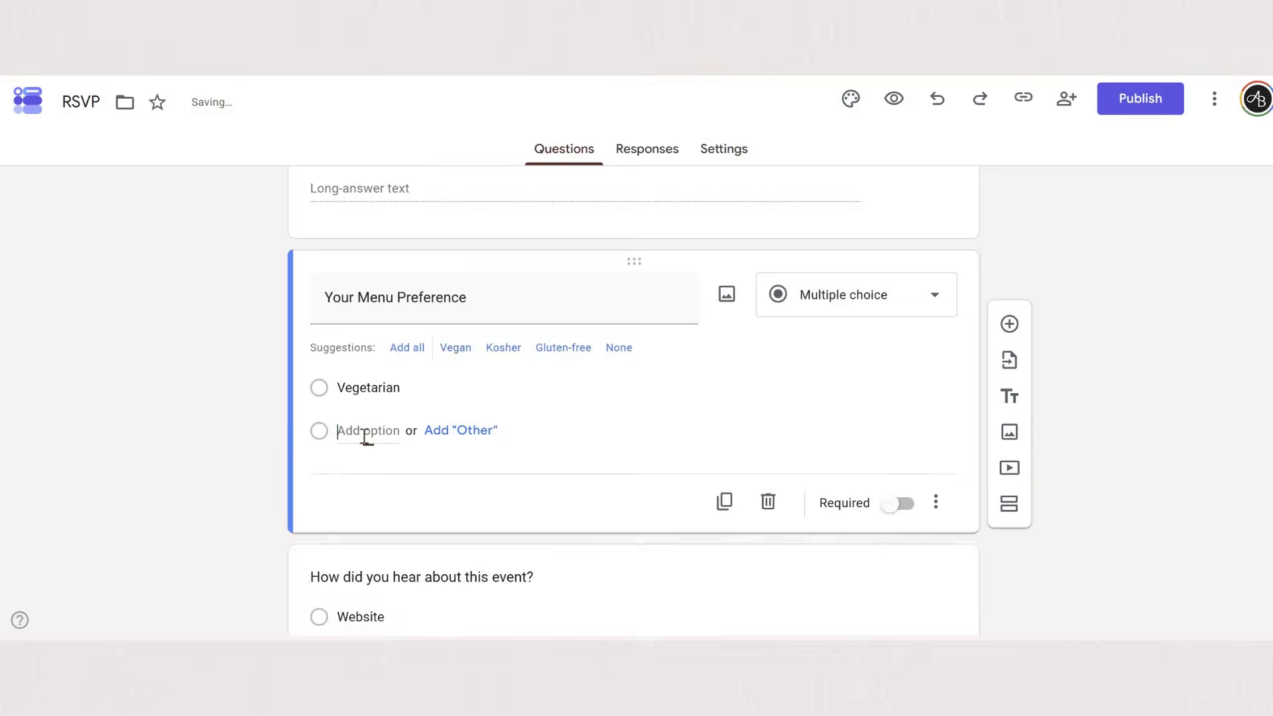
click(364, 430)
text(Meat)
key(Return)
text(Fish)
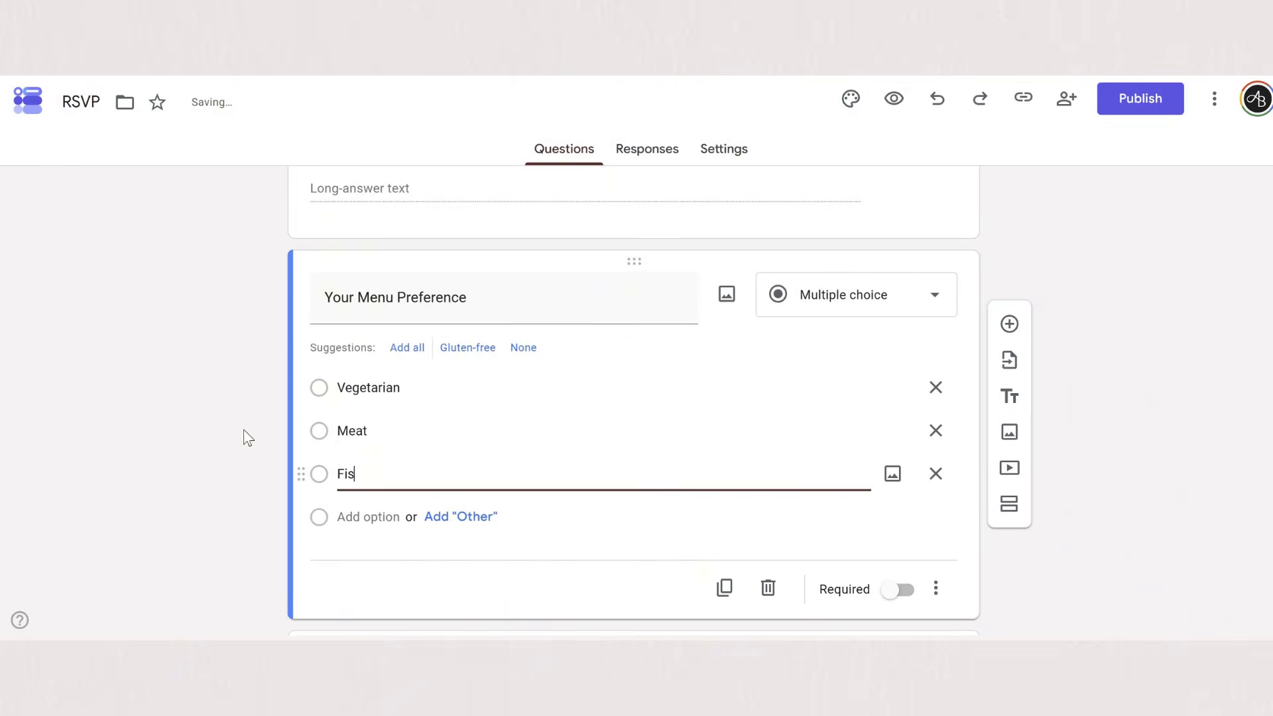
- Change the menu preference question to Checkboxes and make it required
click(936, 294)
click(828, 280)
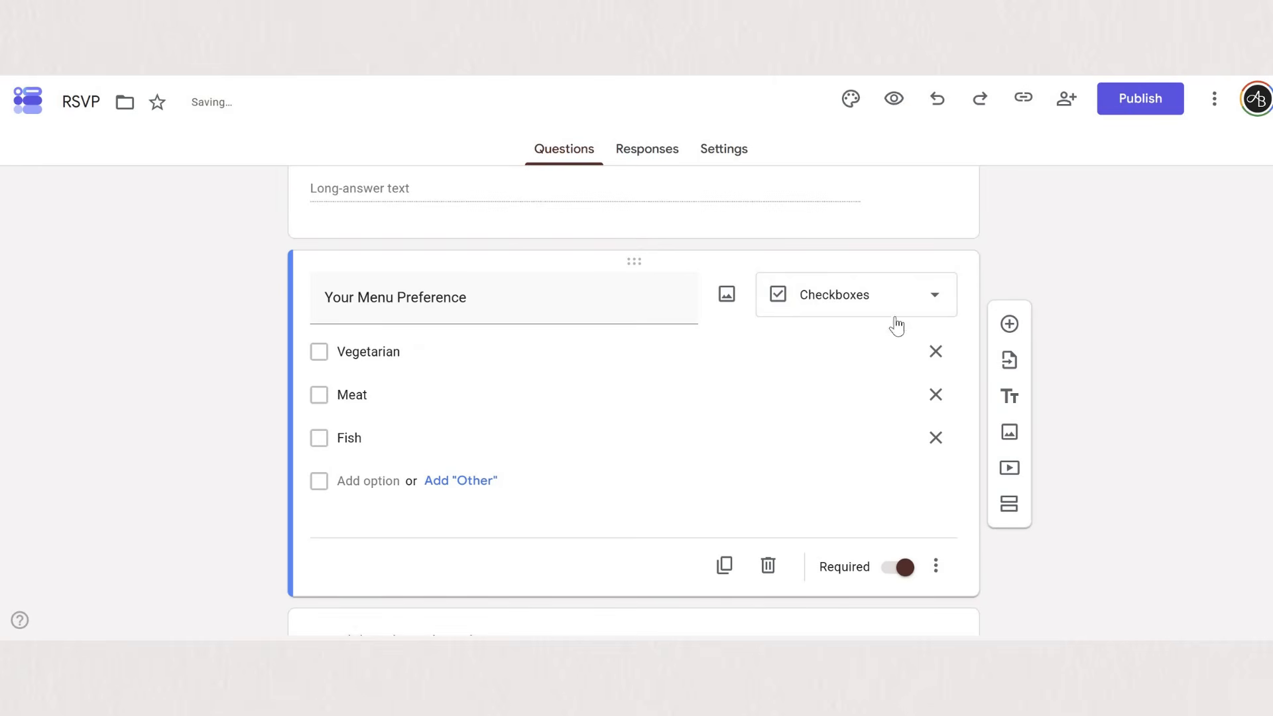
click(863, 282)
- Review the form's responses page and its quiz, responses, presentation and defaults settings
click(647, 148)
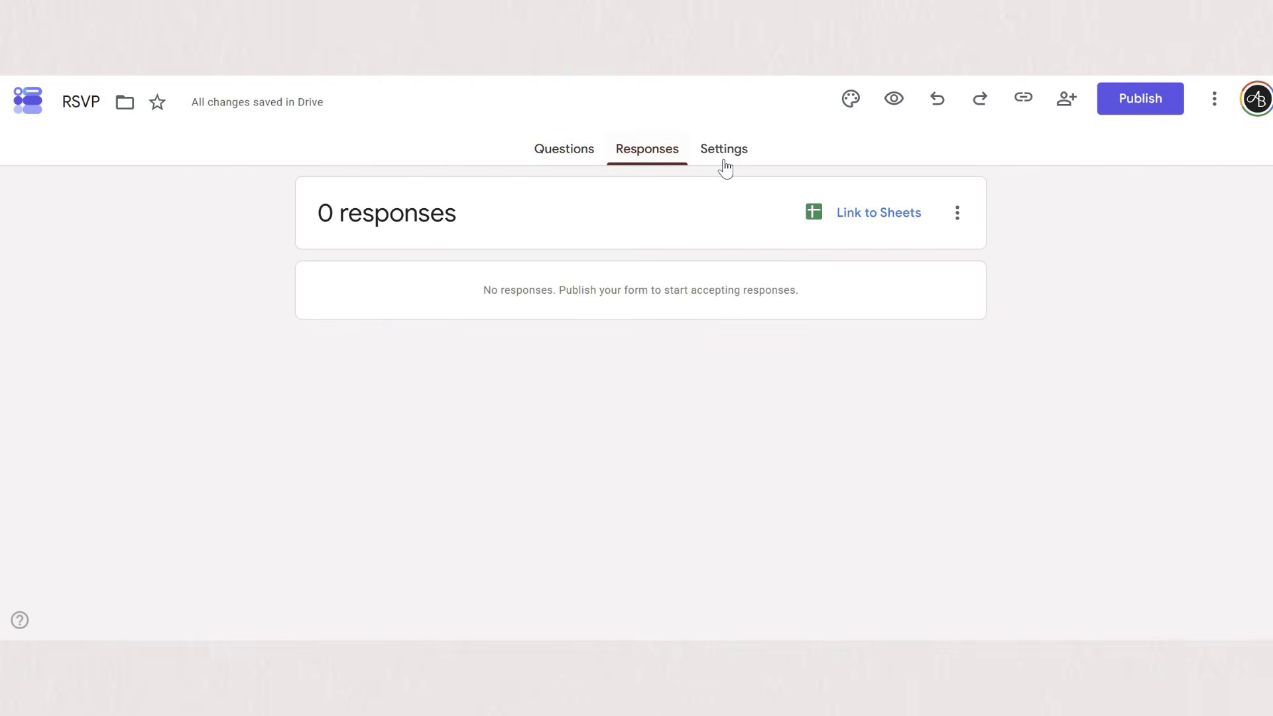
click(723, 149)
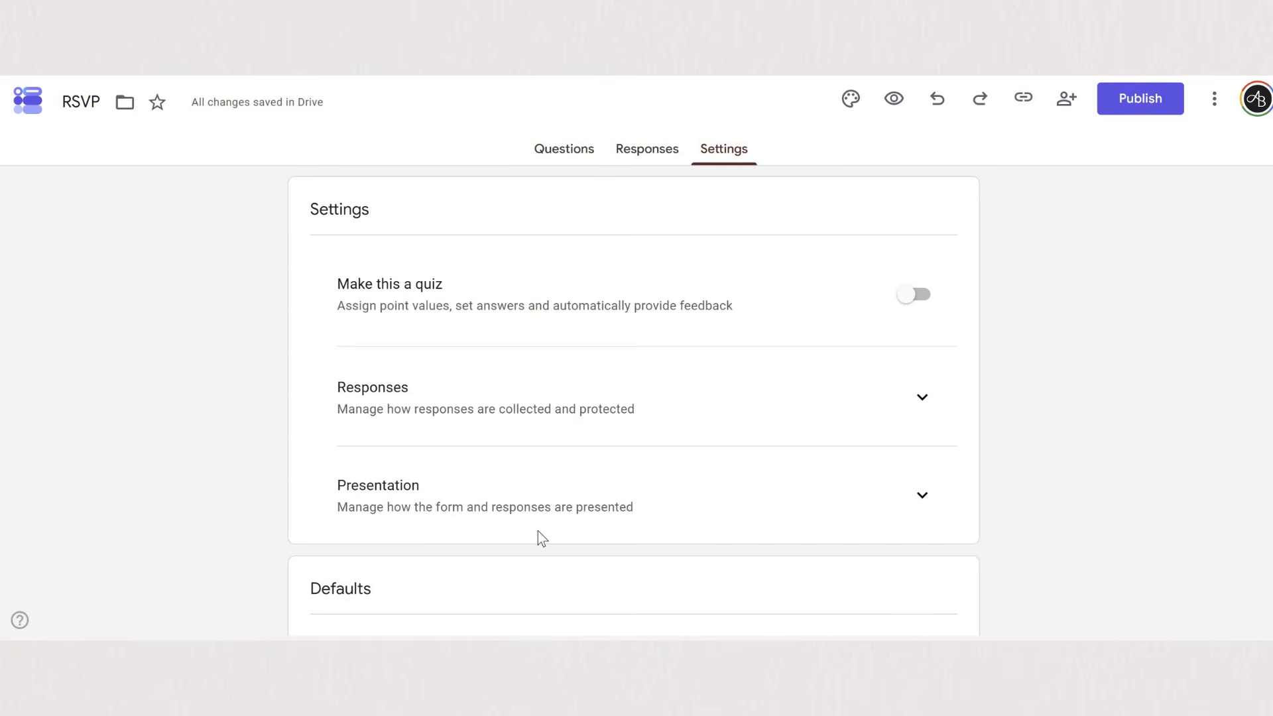
scroll(540, 538, down, 4)
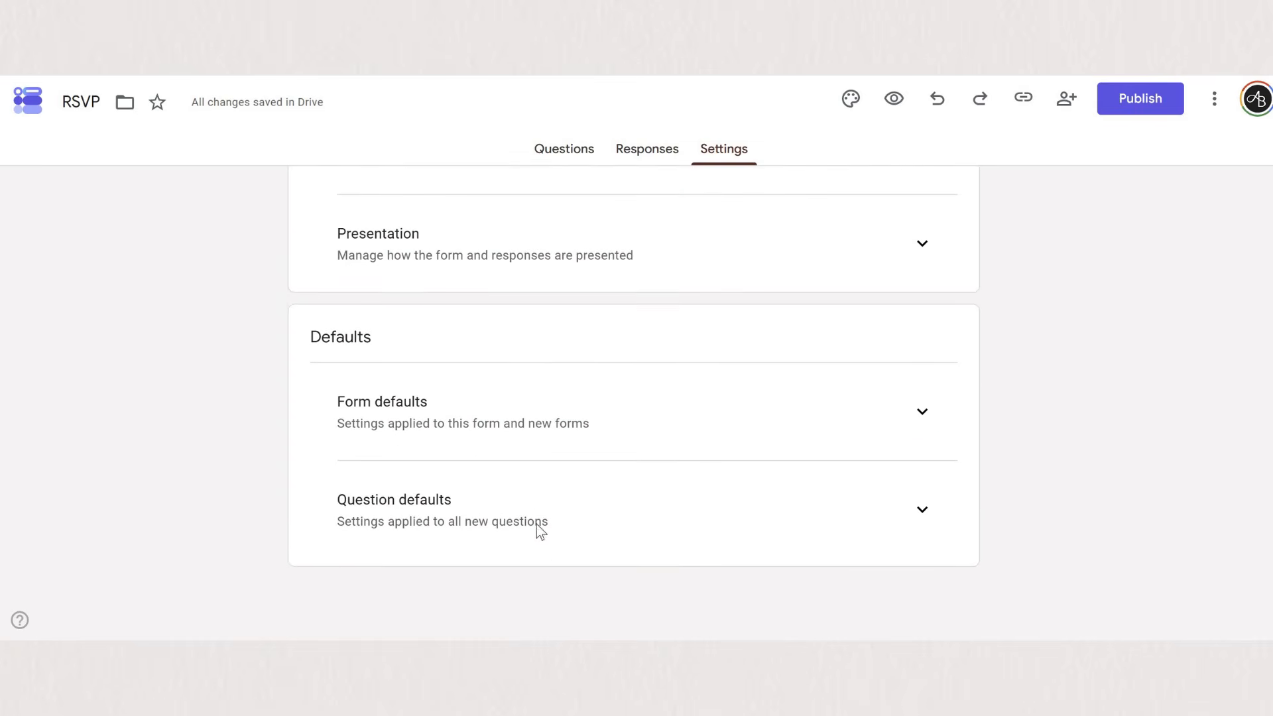
scroll(563, 177, up, 4)
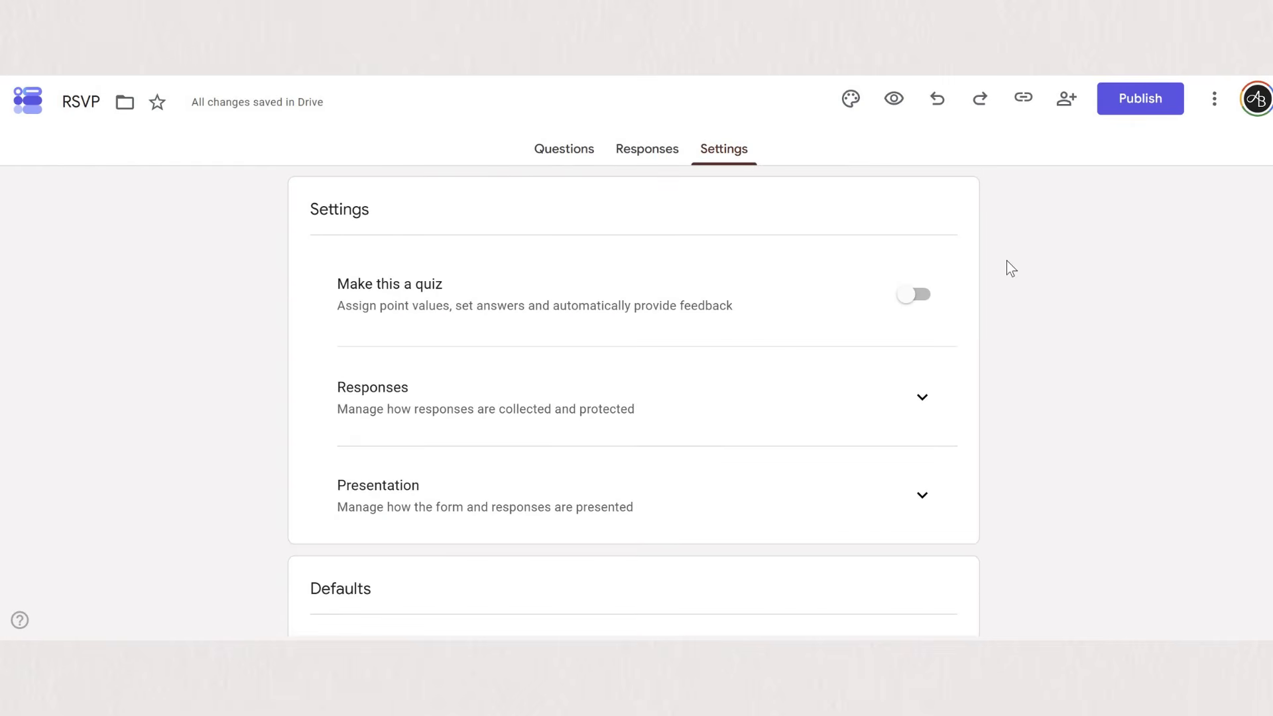
- Publish the RSVP form to anyone with the link and copy its responder link
click(563, 148)
click(1140, 98)
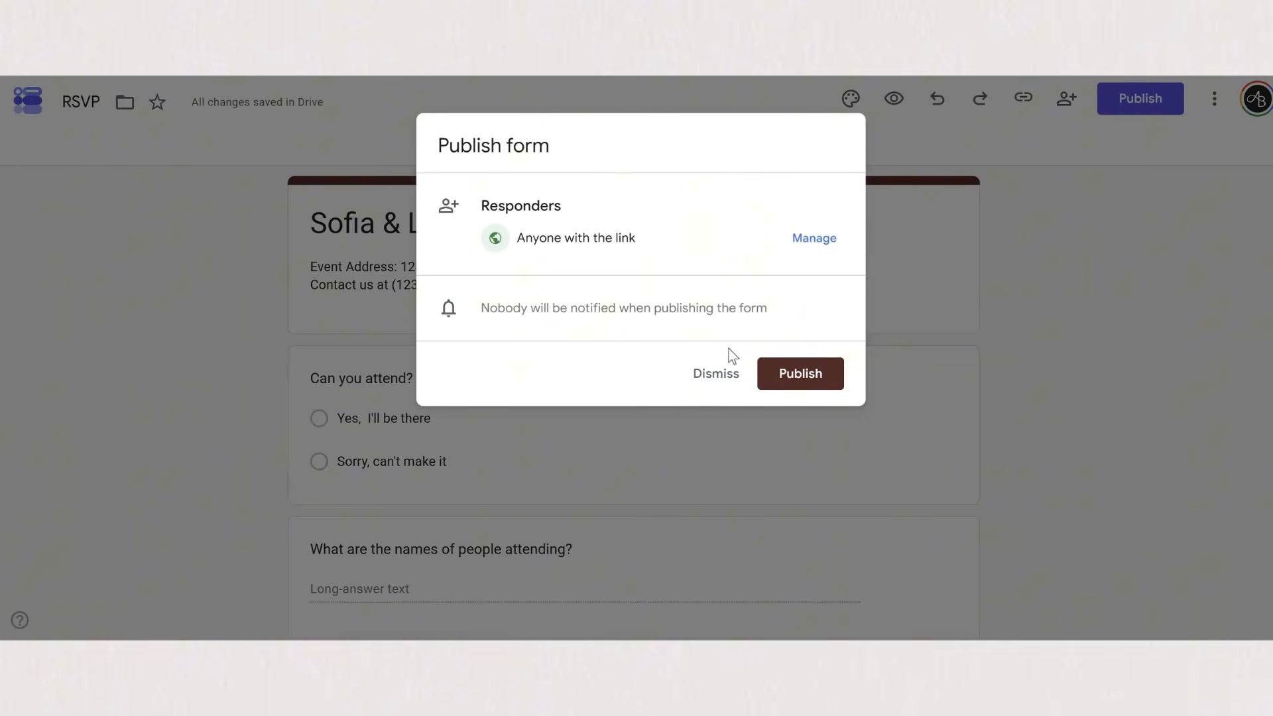
click(792, 373)
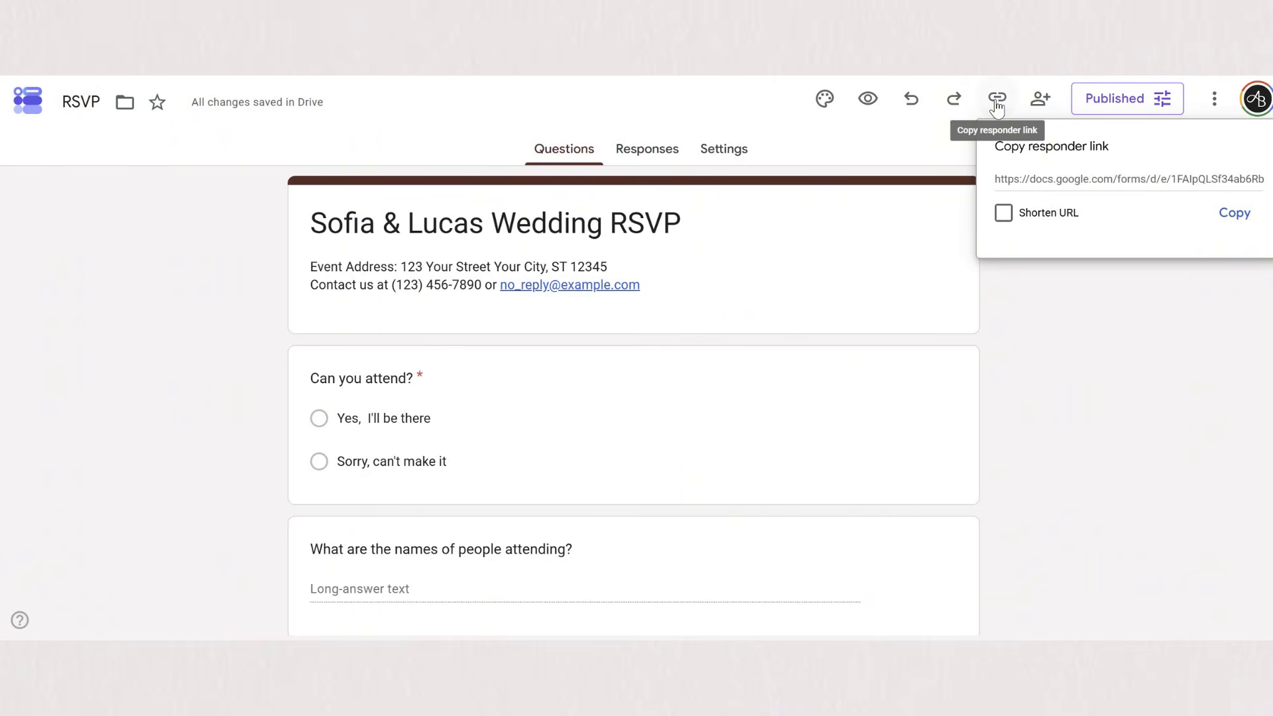
click(1235, 212)
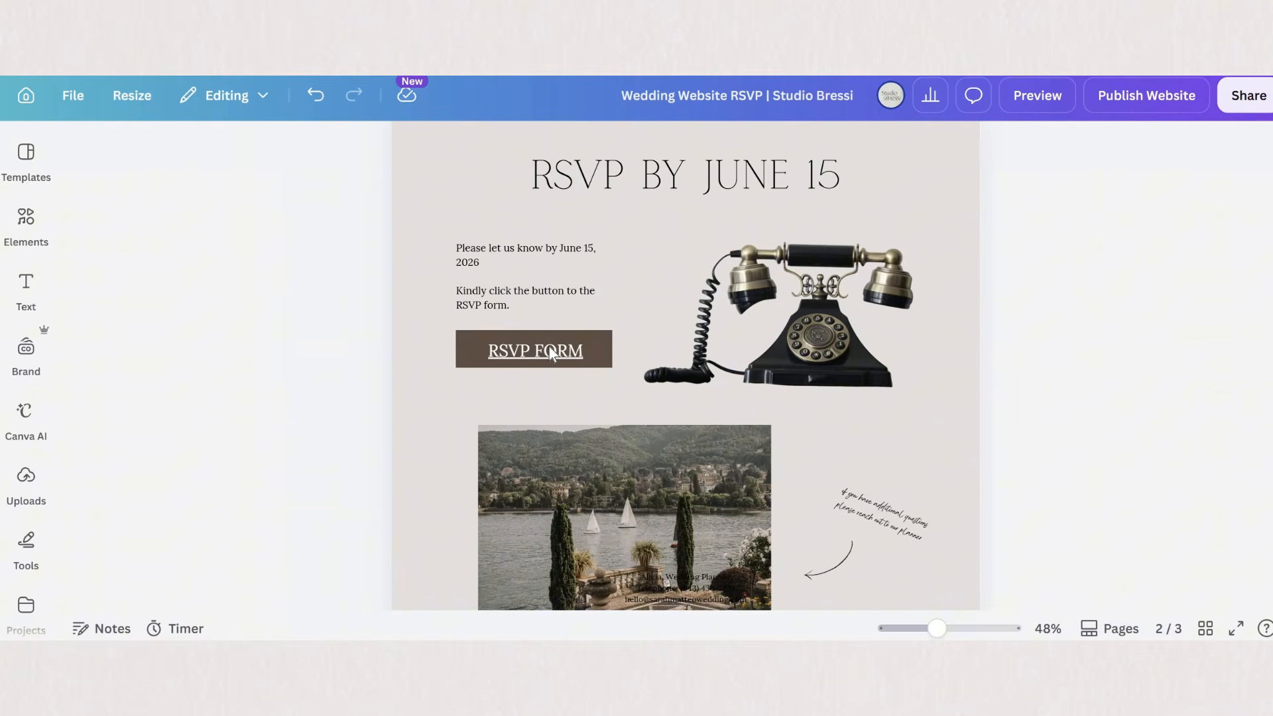
- Switch to the Canva wedding website and replace the RSVP FORM button's link with the copied form link
double_click(535, 338)
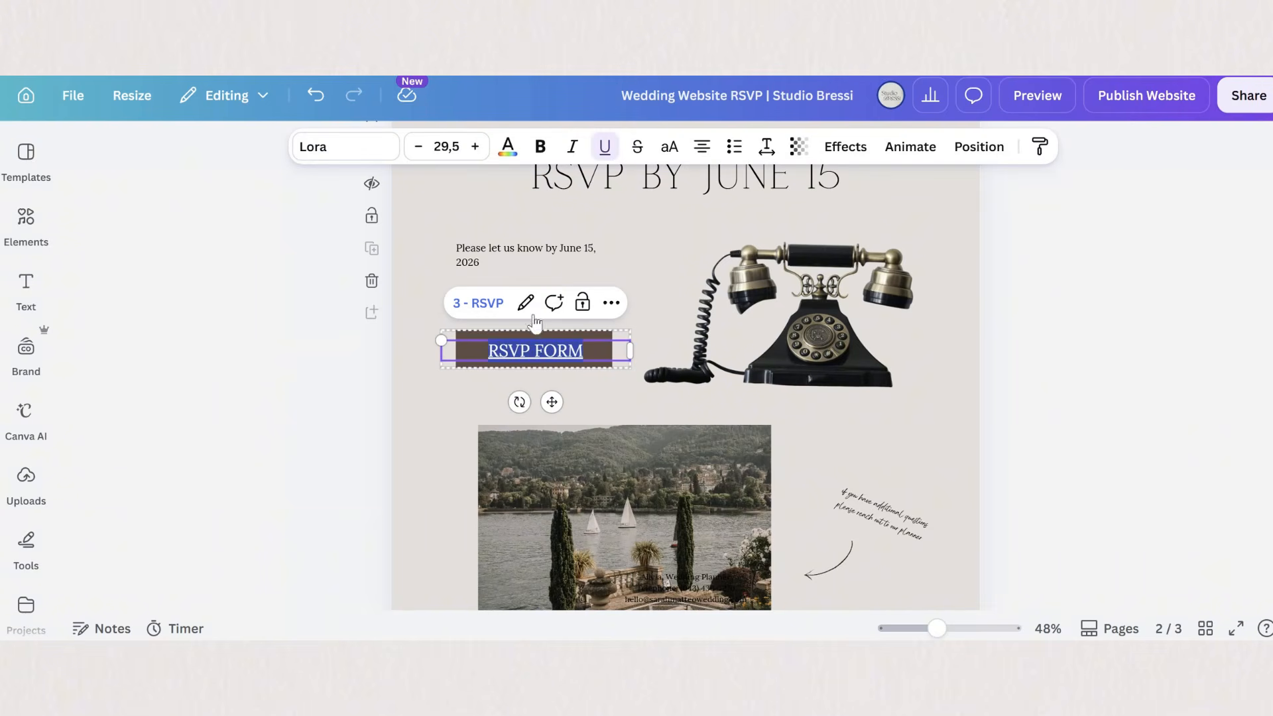
click(525, 303)
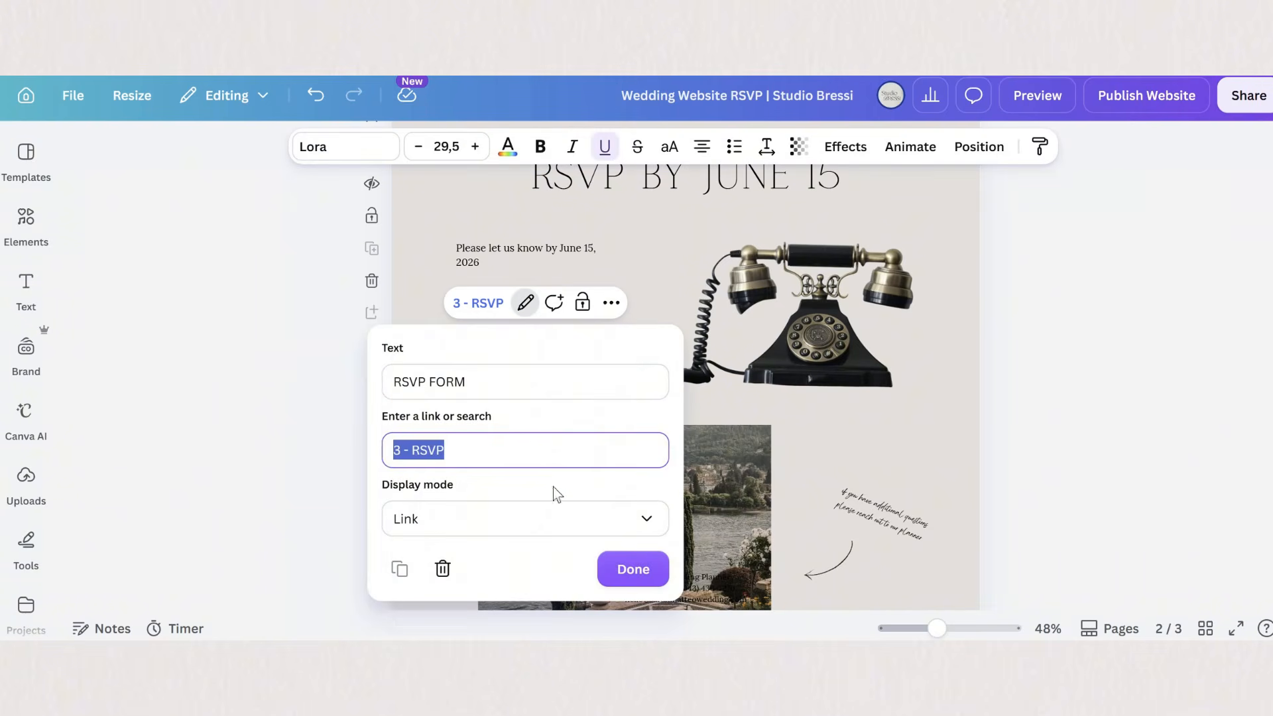
key(ctrl+v)
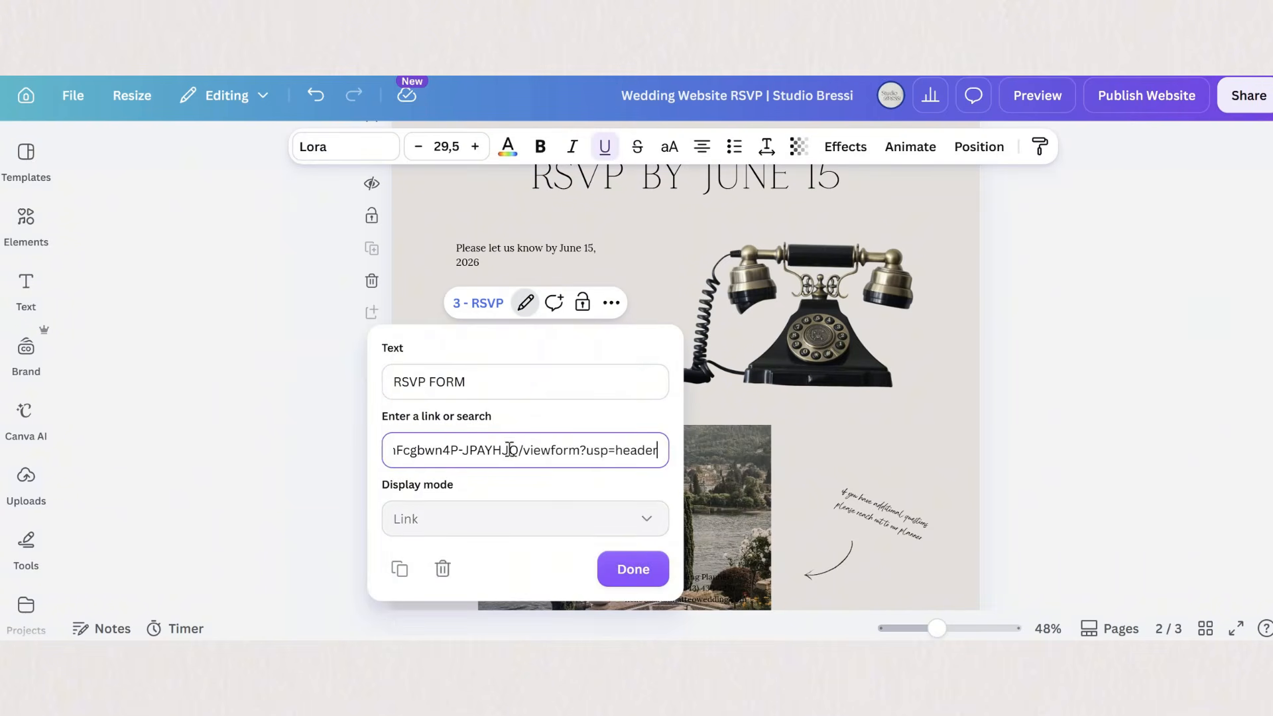
click(634, 570)
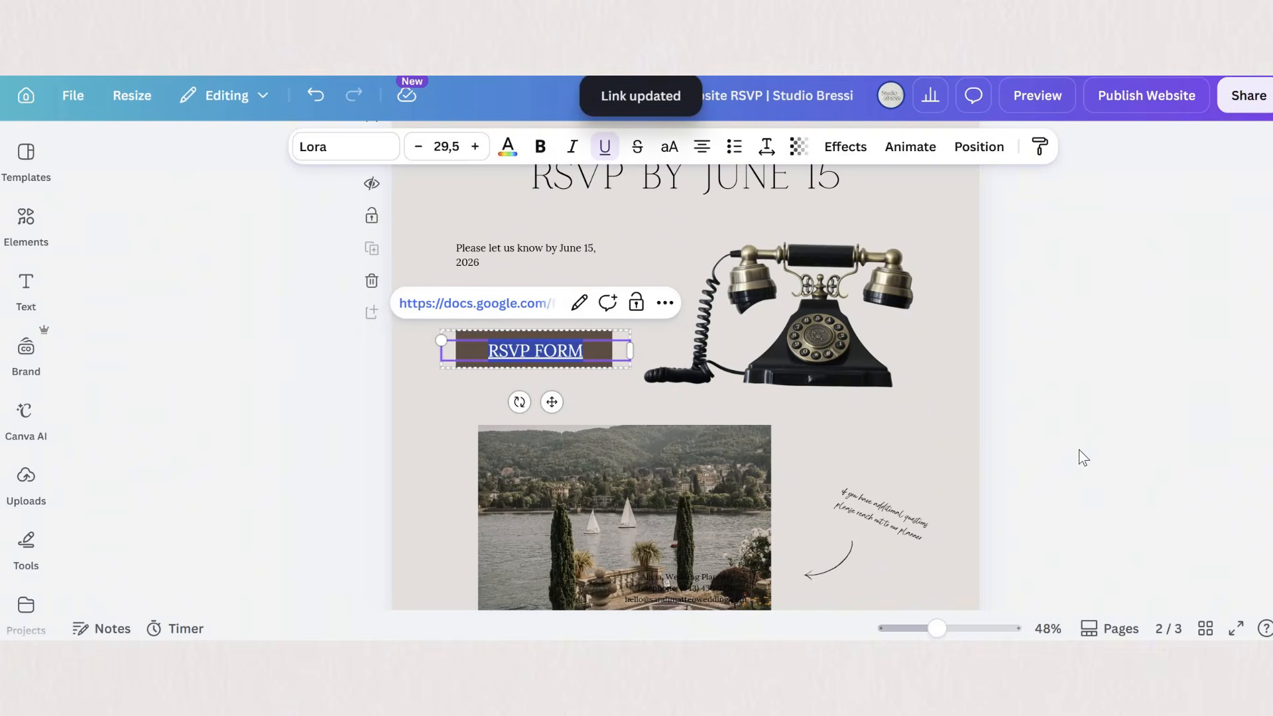
- Preview the website, test the RSVP FORM button and look through the form it opens
click(1047, 96)
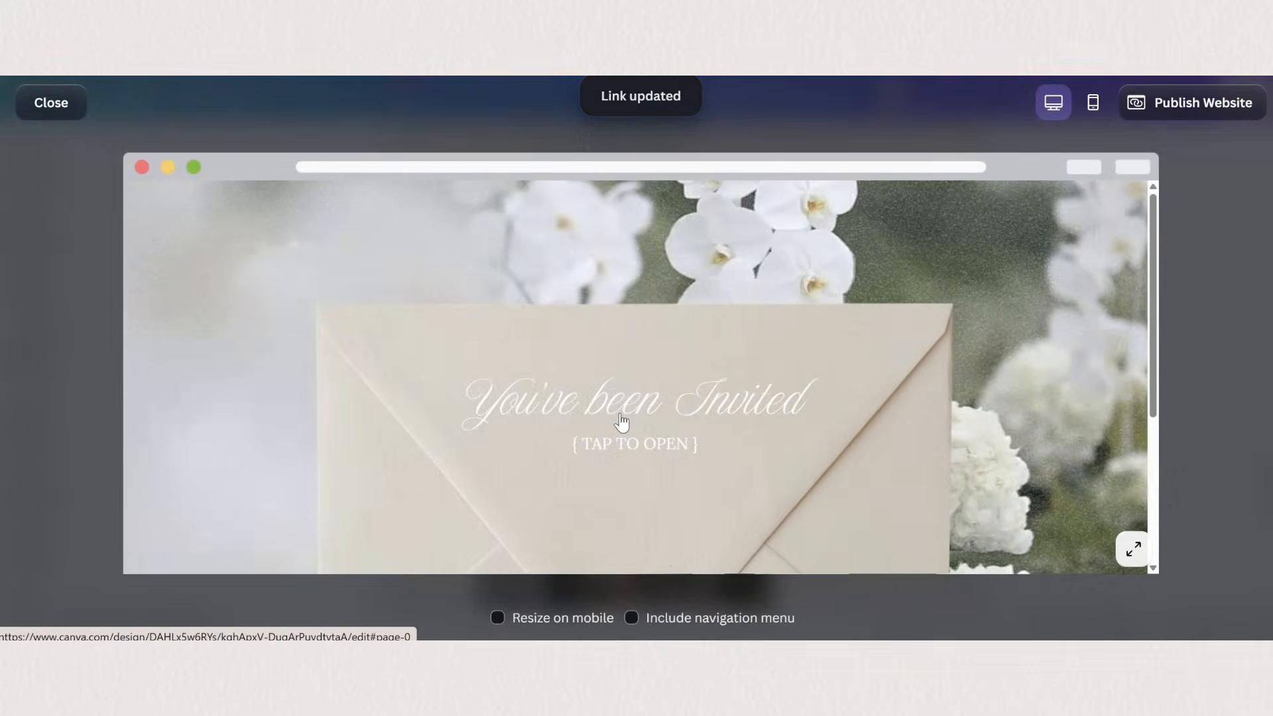
click(622, 424)
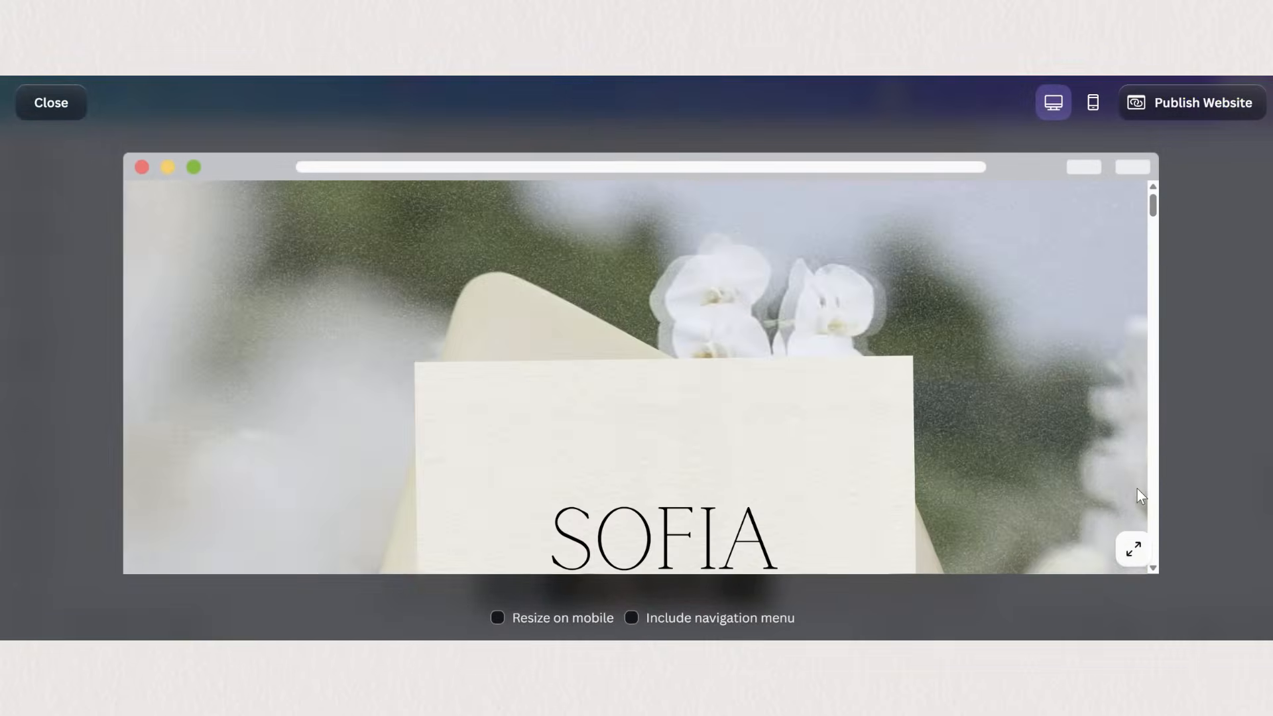
scroll(398, 345, down, 15)
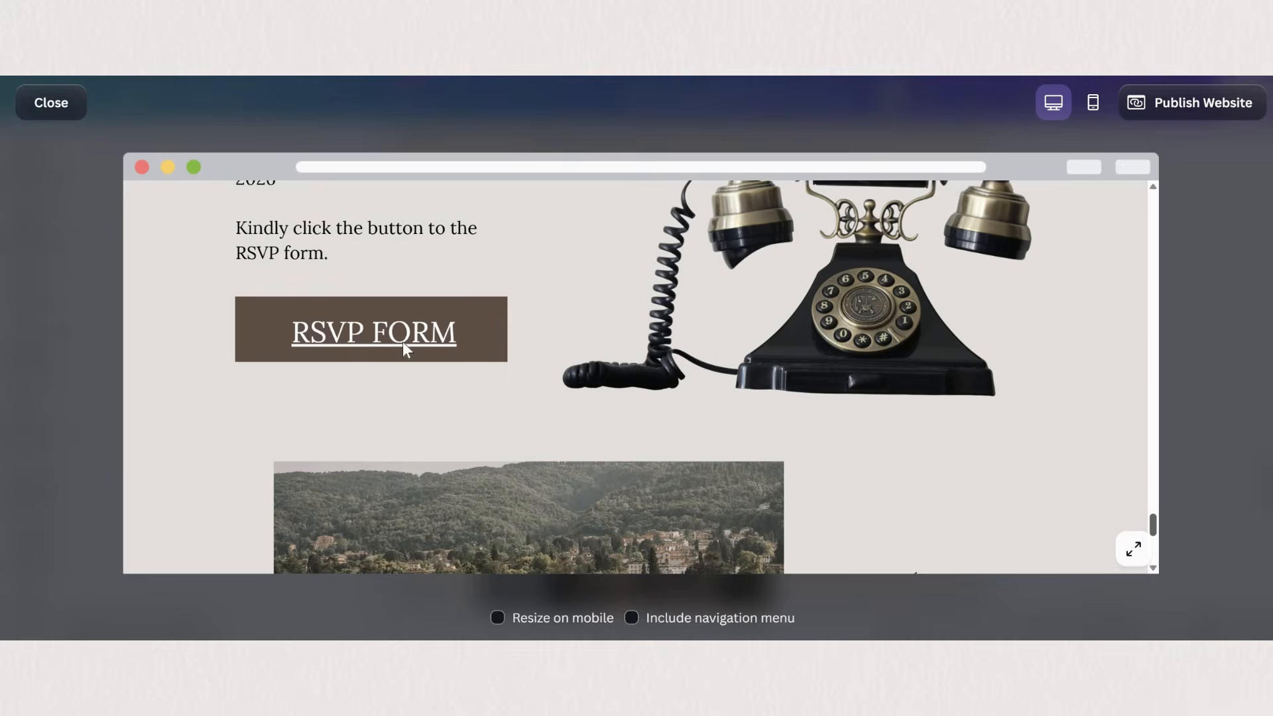
click(504, 331)
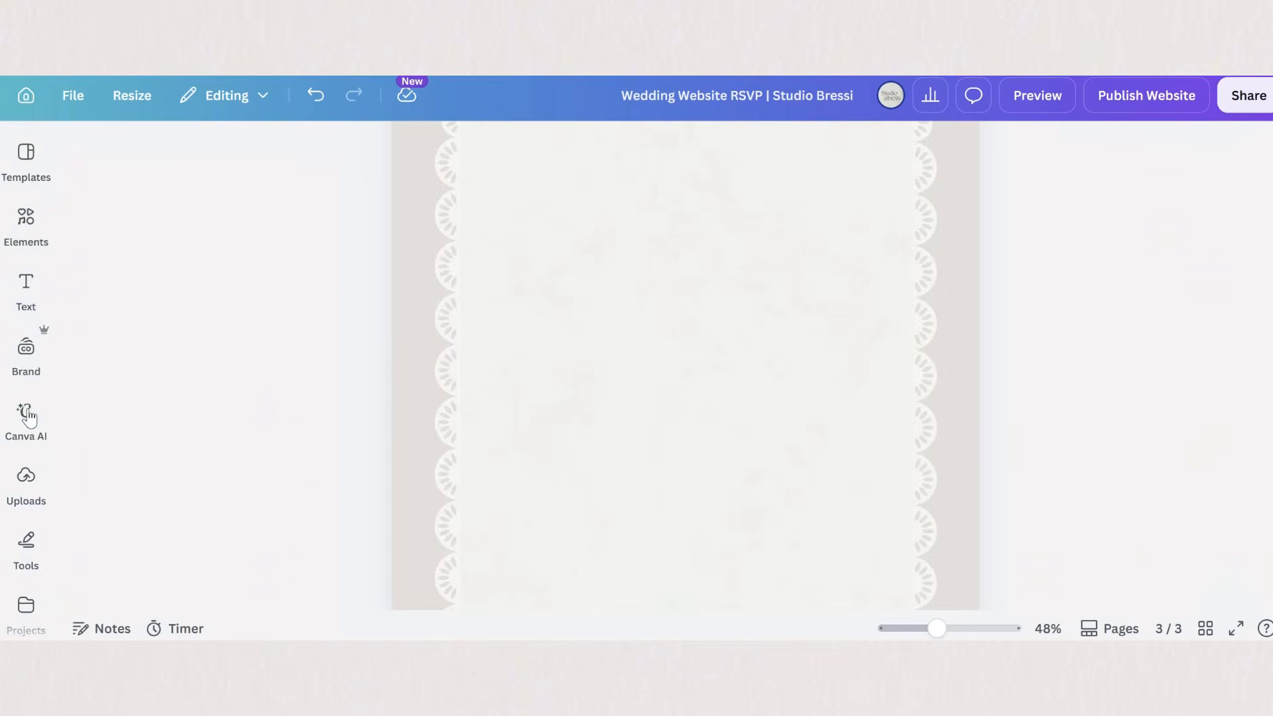
scroll(29, 412, down, 5)
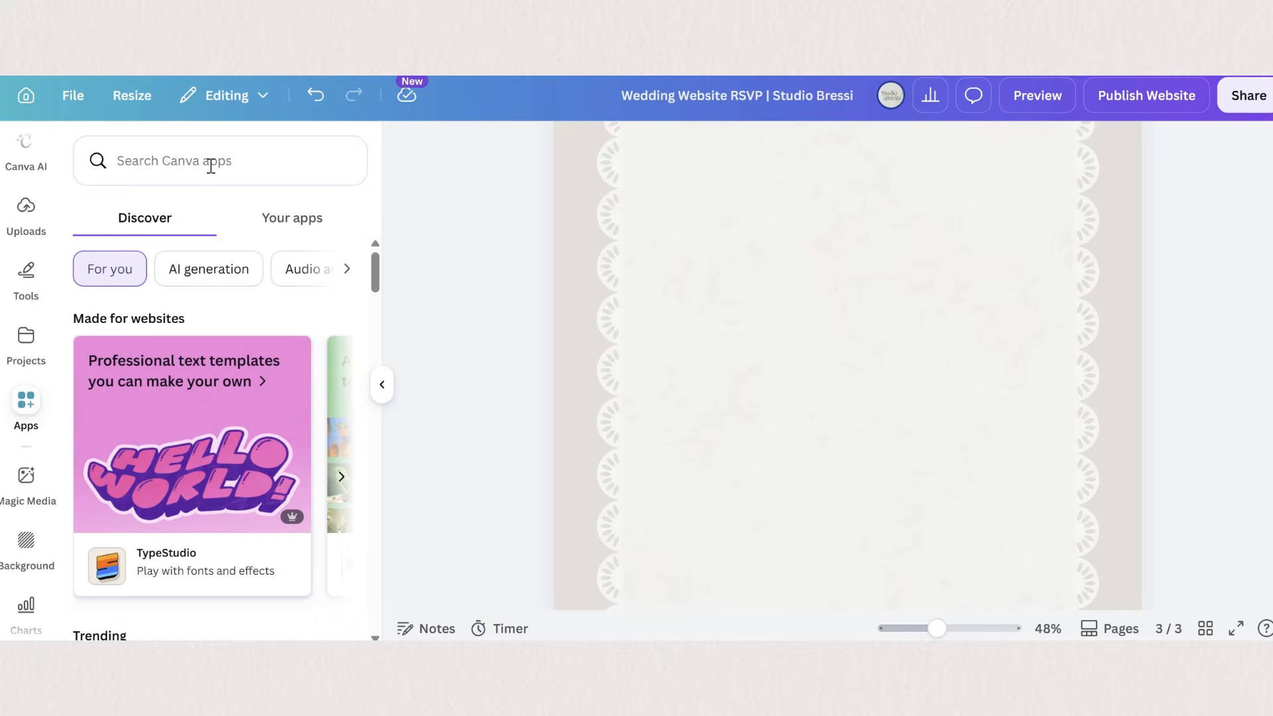
- Search the Canva apps for "emb" and open the Embed app
click(210, 165)
text(emb)
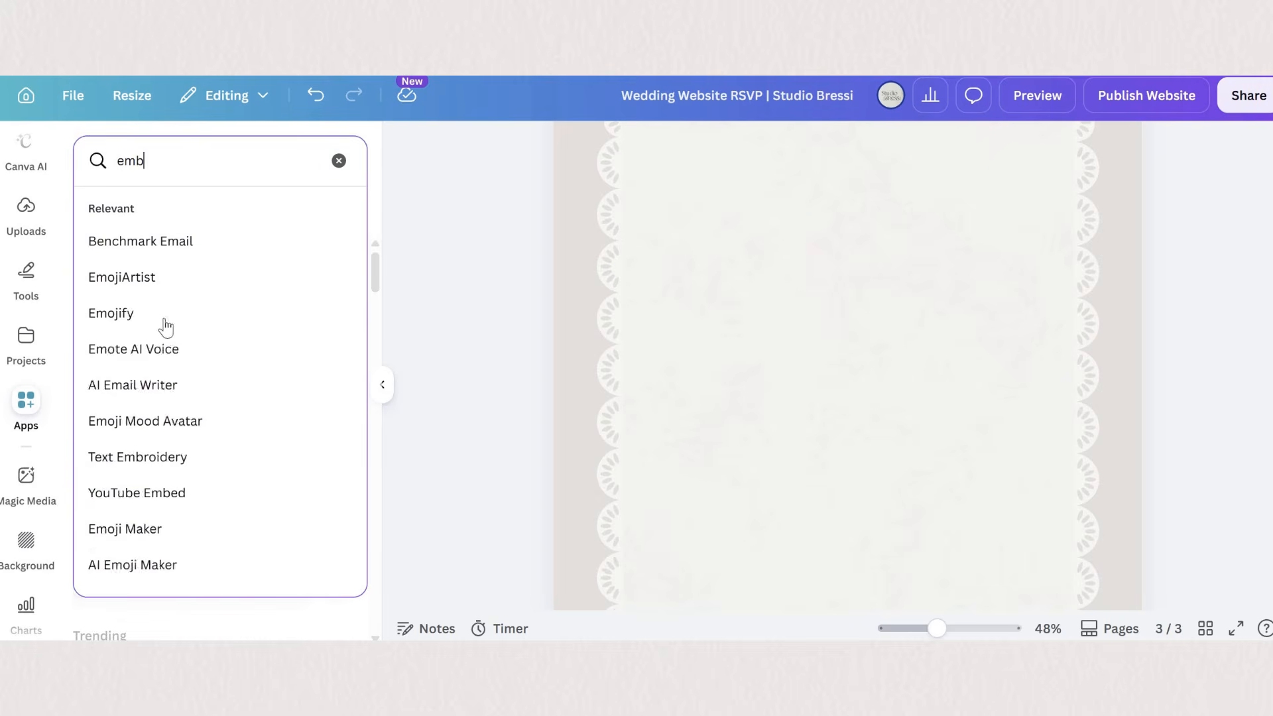
key(Down)
key(Down)
key(Down)
key(Return)
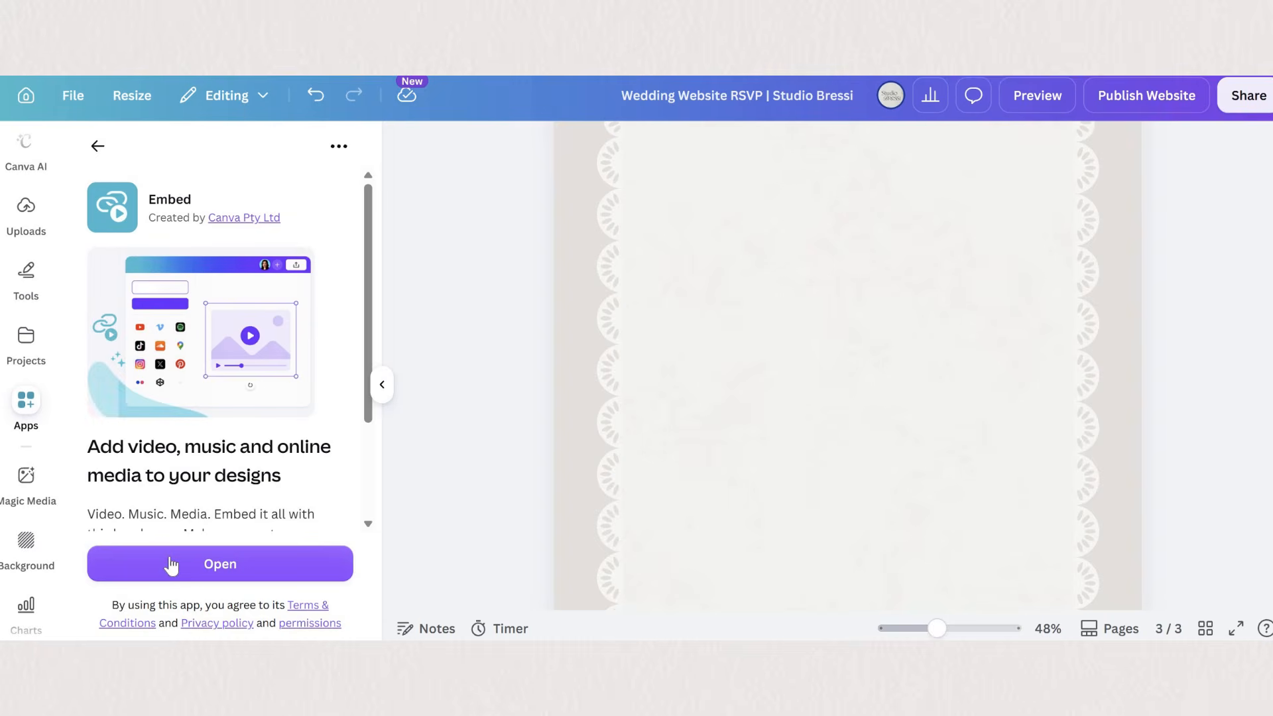
click(223, 563)
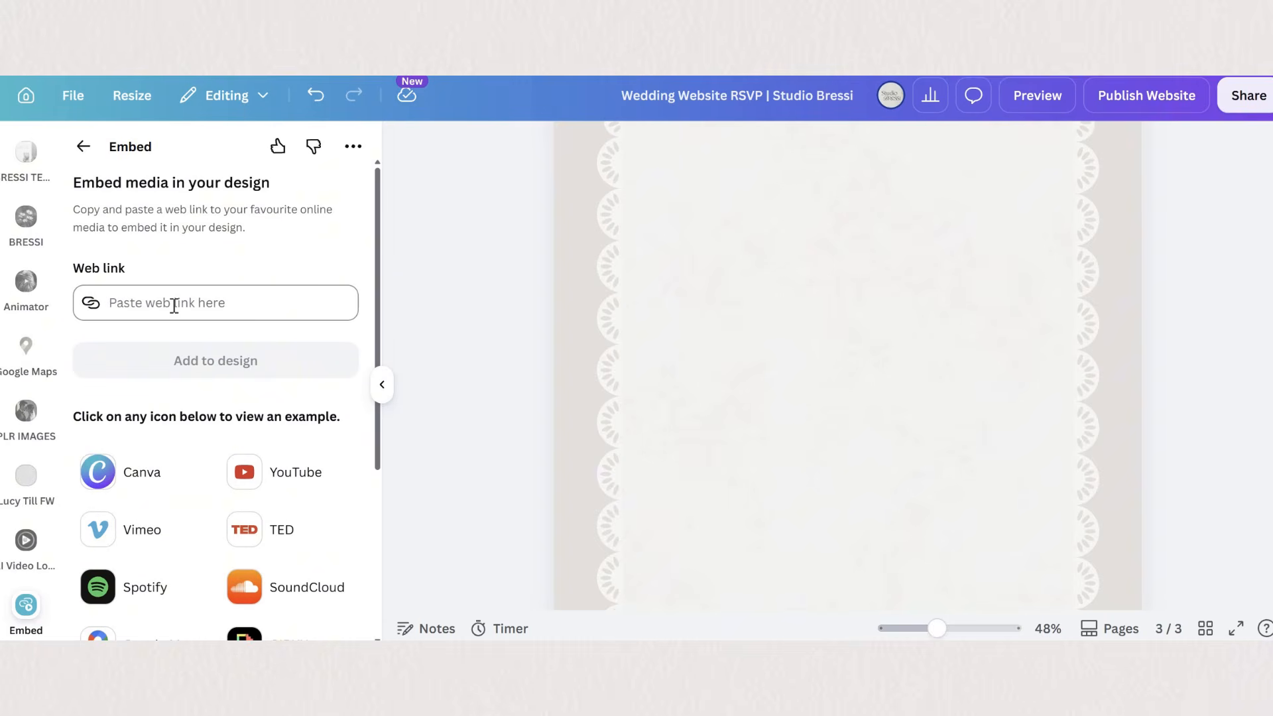
- Embed the form on the blank RSVP page using the copied responder link
click(174, 305)
key(ctrl+v)
key(Return)
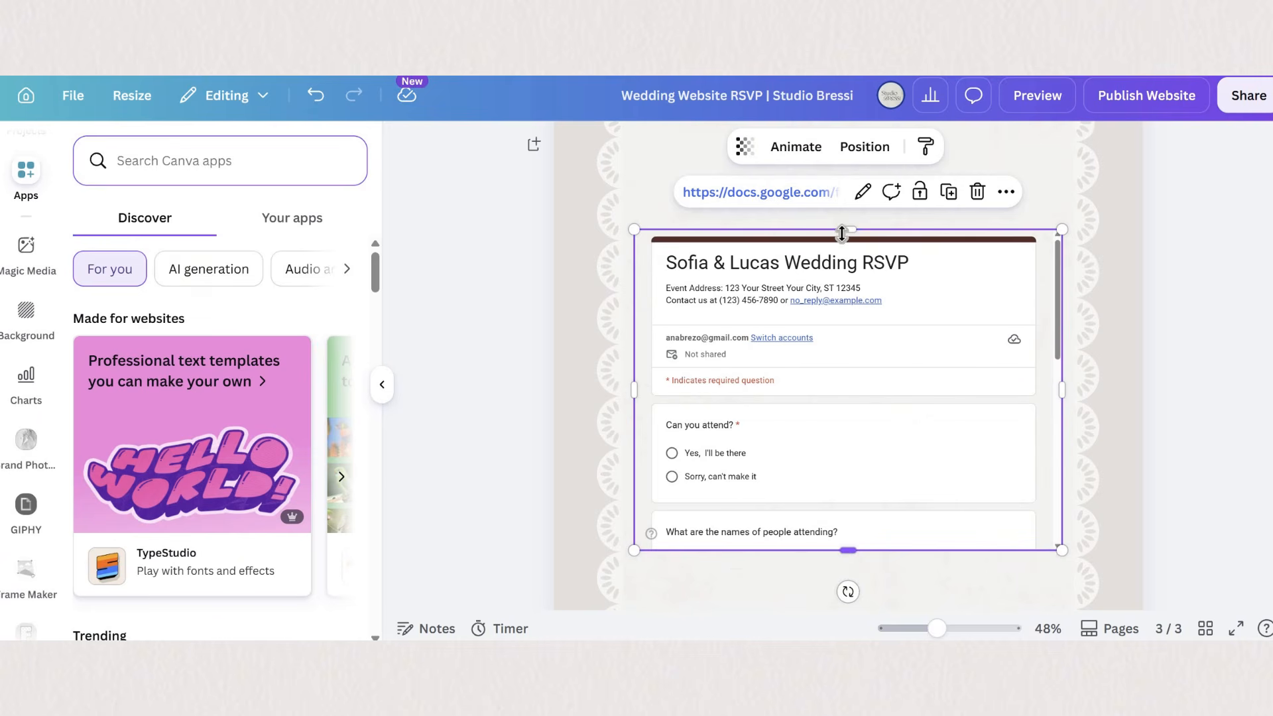
- Stretch the embedded form upward and downward to fill more of the lace frame's height
drag(848, 550, 848, 604)
drag(848, 230, 848, 145)
scroll(850, 309, up, 3)
drag(851, 308, 850, 310)
scroll(847, 364, down, 6)
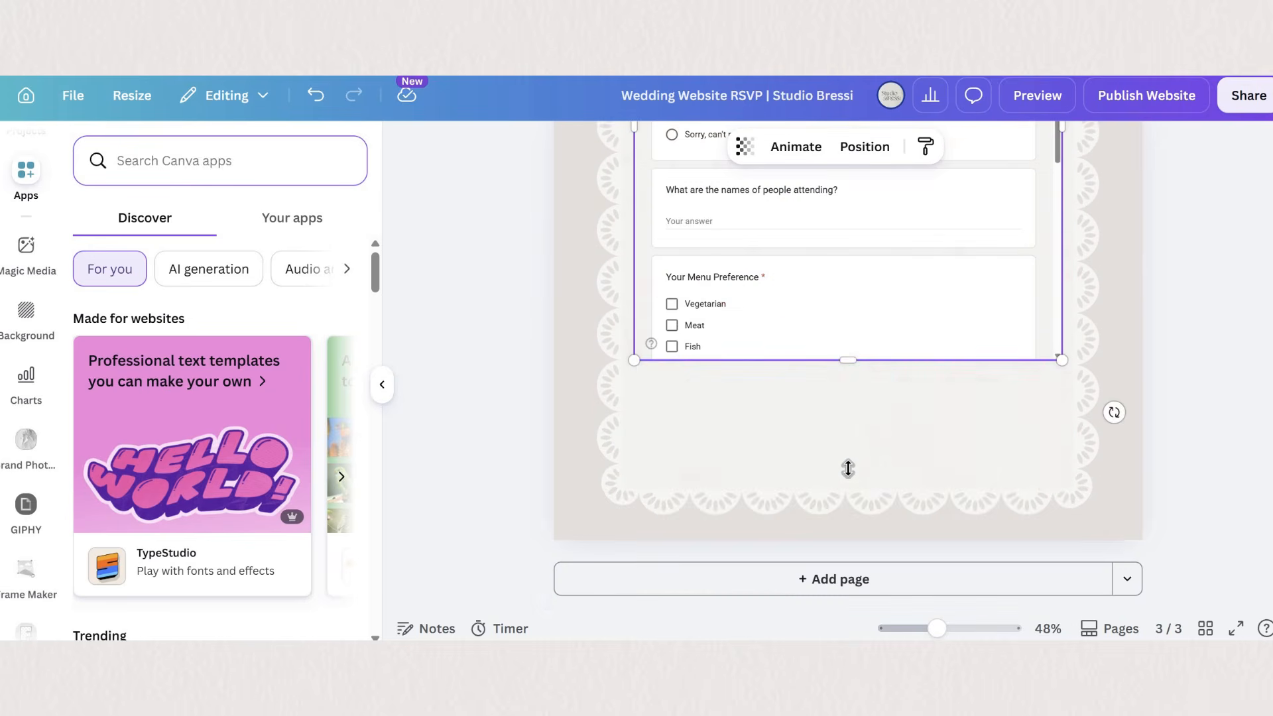
mouse_move(849, 478)
mouse_down()
mouse_move(848, 466)
mouse_move(849, 478)
mouse_up()
scroll(1074, 229, up, 5)
- Scale the embedded form down, lengthen it to include the Submit section, and center it in the lace frame
drag(1062, 232, 948, 392)
drag(889, 438, 1026, 426)
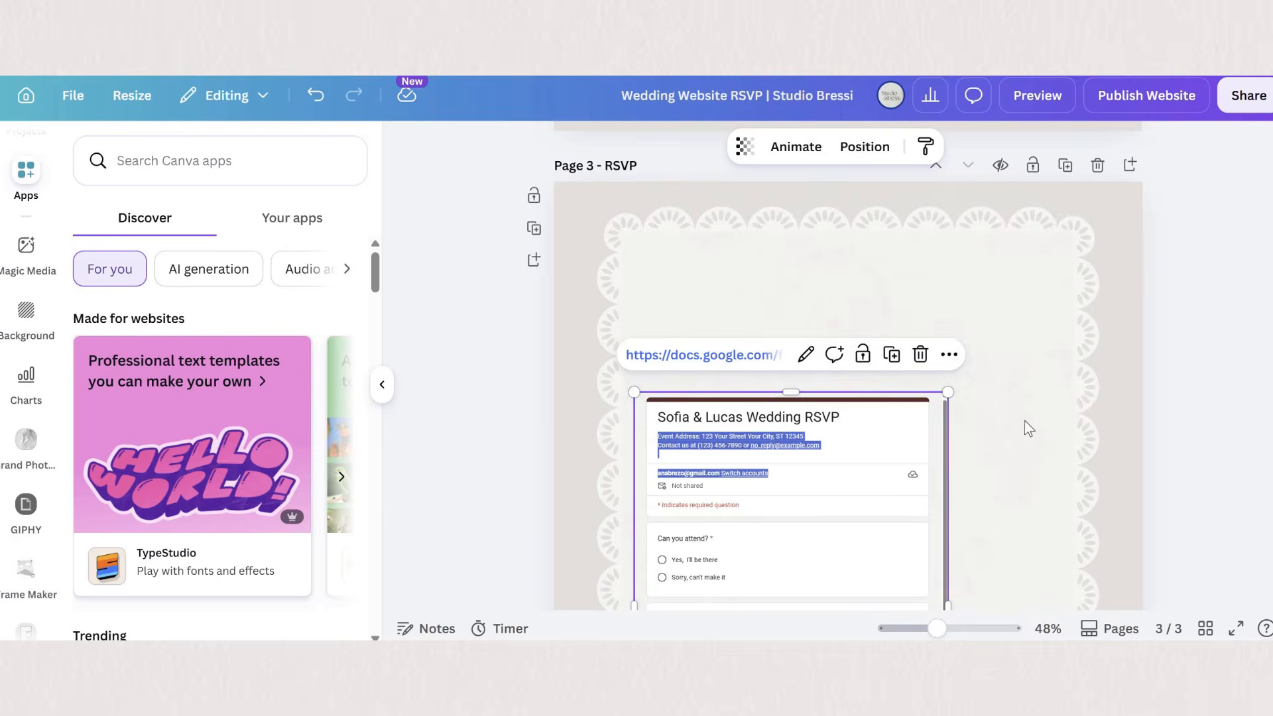
scroll(1026, 426, down, 4)
drag(791, 556, 810, 669)
drag(929, 451, 991, 307)
scroll(928, 397, down, 2)
drag(698, 449, 682, 449)
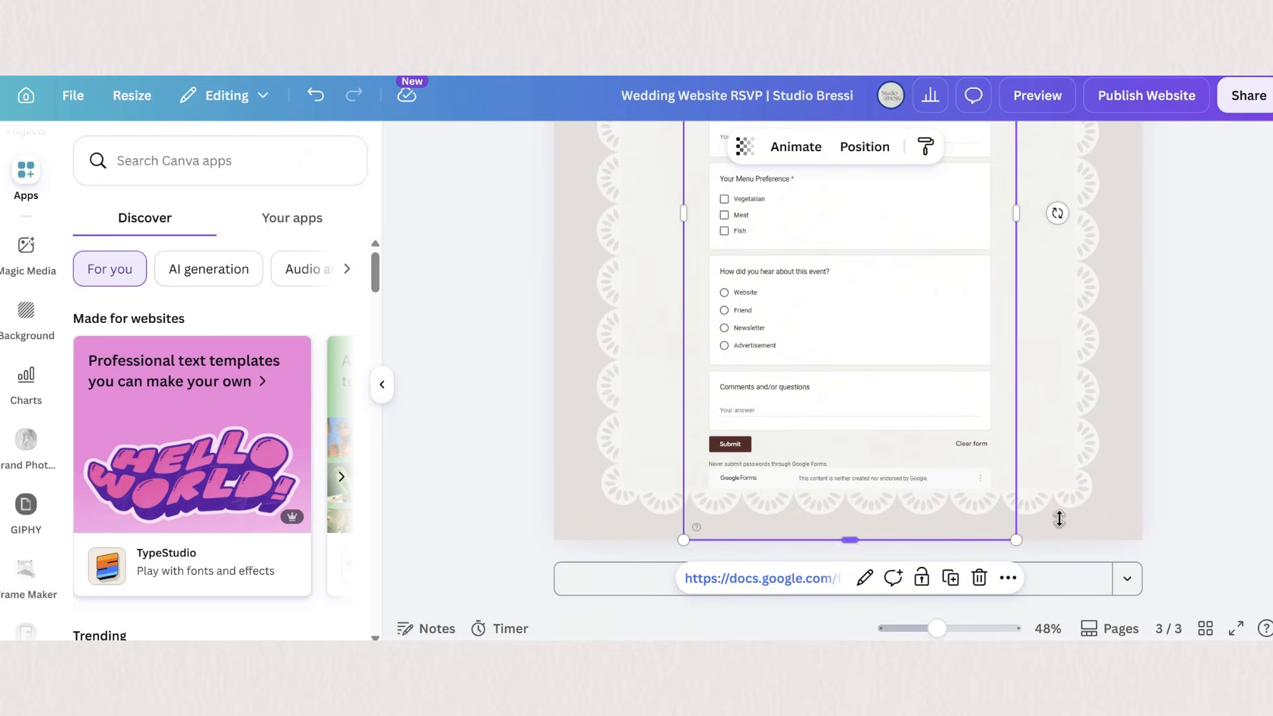
- Extend the RSVP page to a height of about 1,880 and lengthen the lace frame to enclose the whole form
click(1064, 509)
click(860, 532)
drag(848, 541, 852, 631)
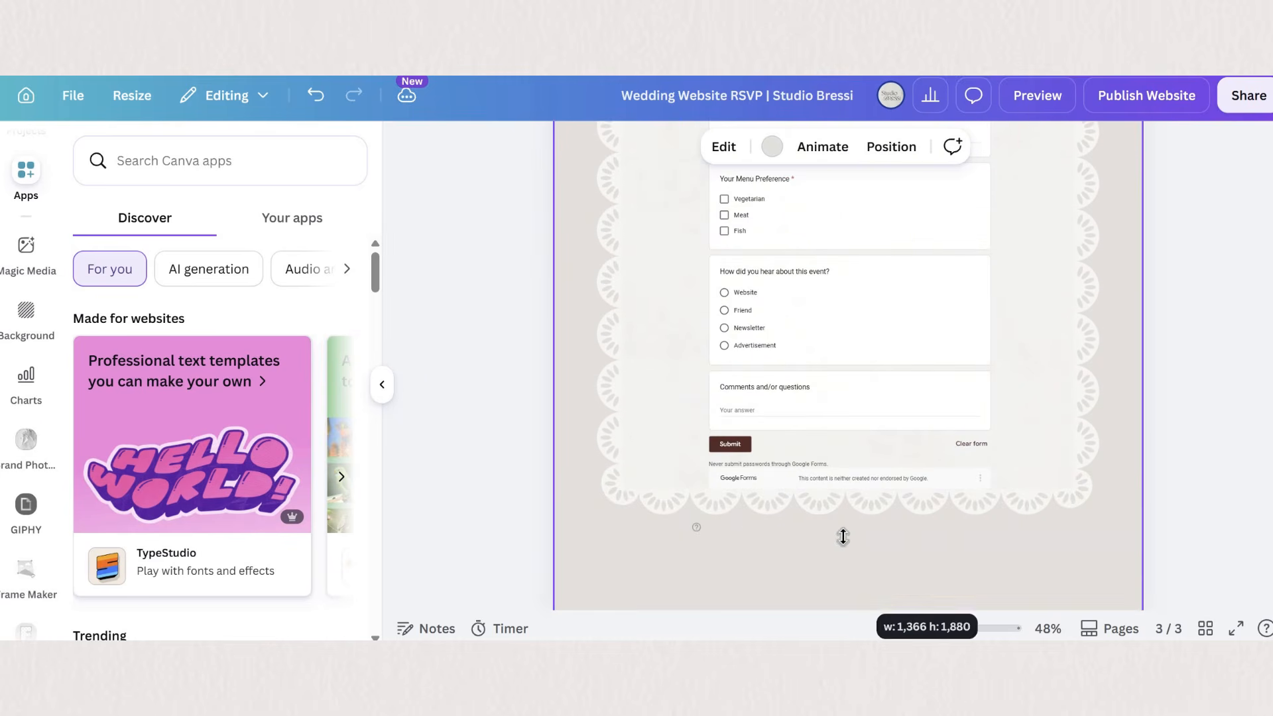
scroll(844, 539, down, 2)
drag(848, 540, 855, 585)
drag(1063, 406, 1065, 457)
- Change the link of the RSVP FORM button on the Details page to the page "3 - RSVP"
scroll(1075, 466, up, 3)
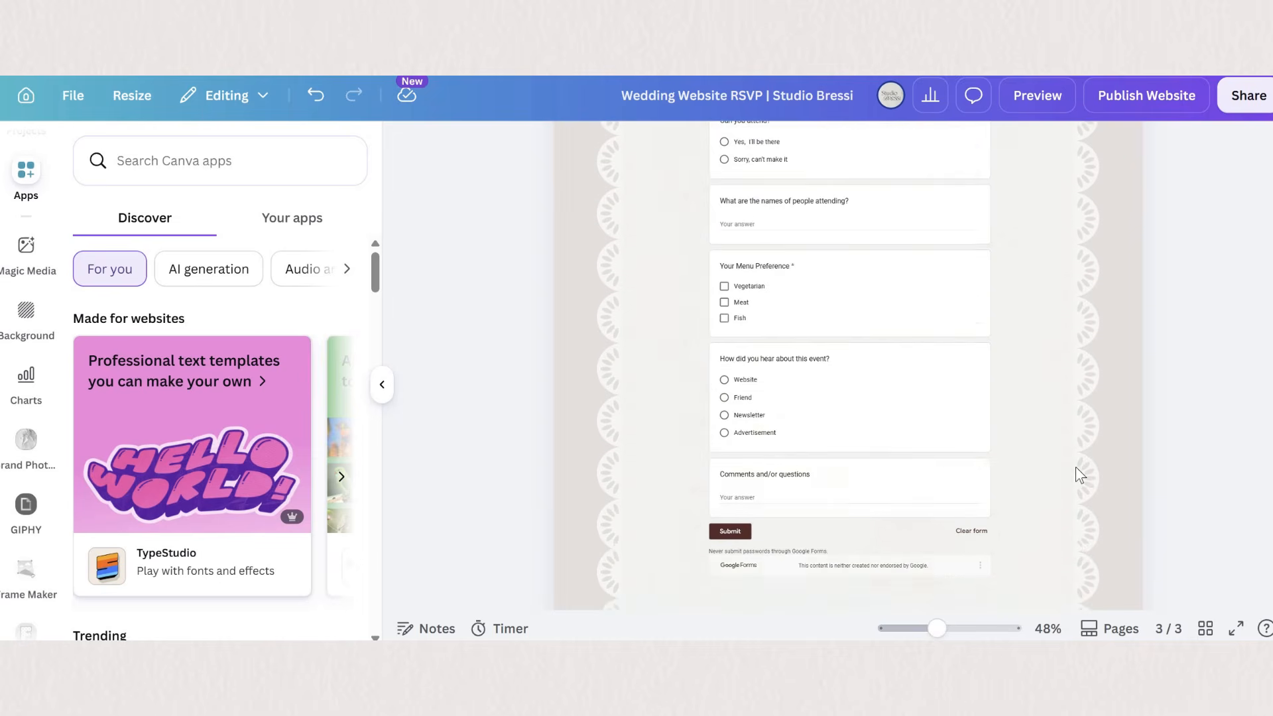
scroll(974, 517, up, 4)
scroll(1123, 387, up, 10)
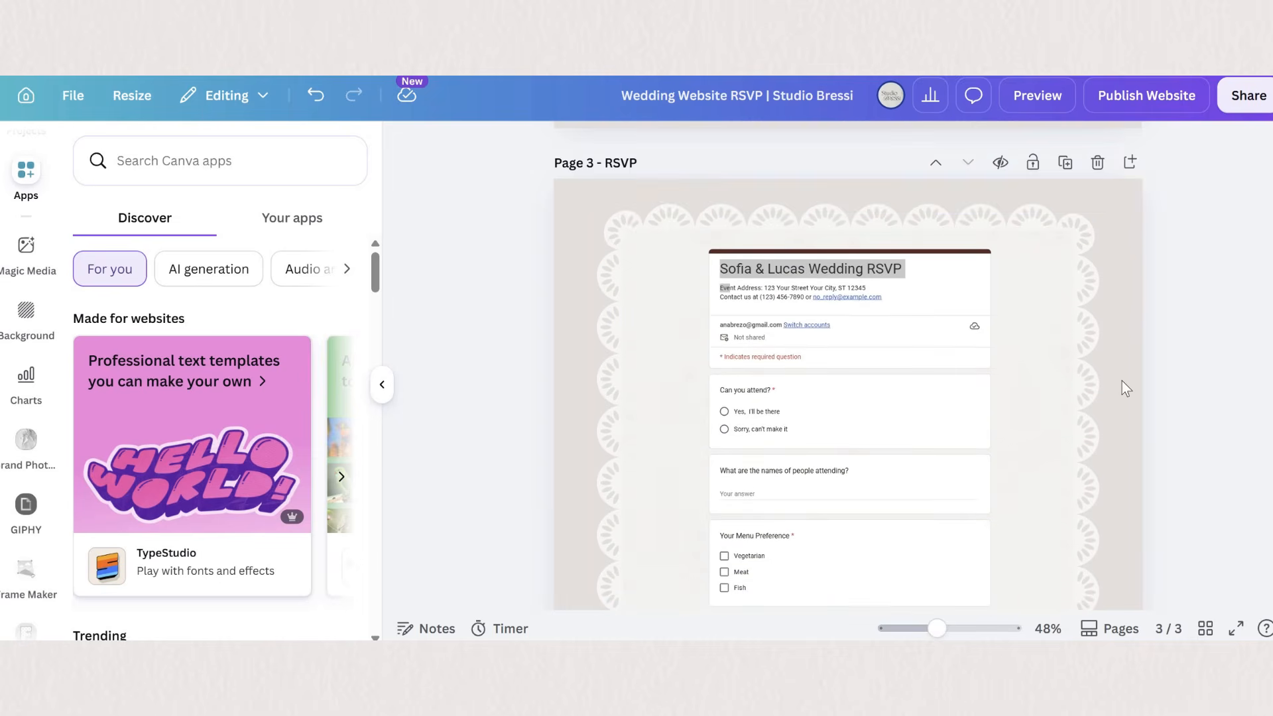
click(720, 367)
click(741, 326)
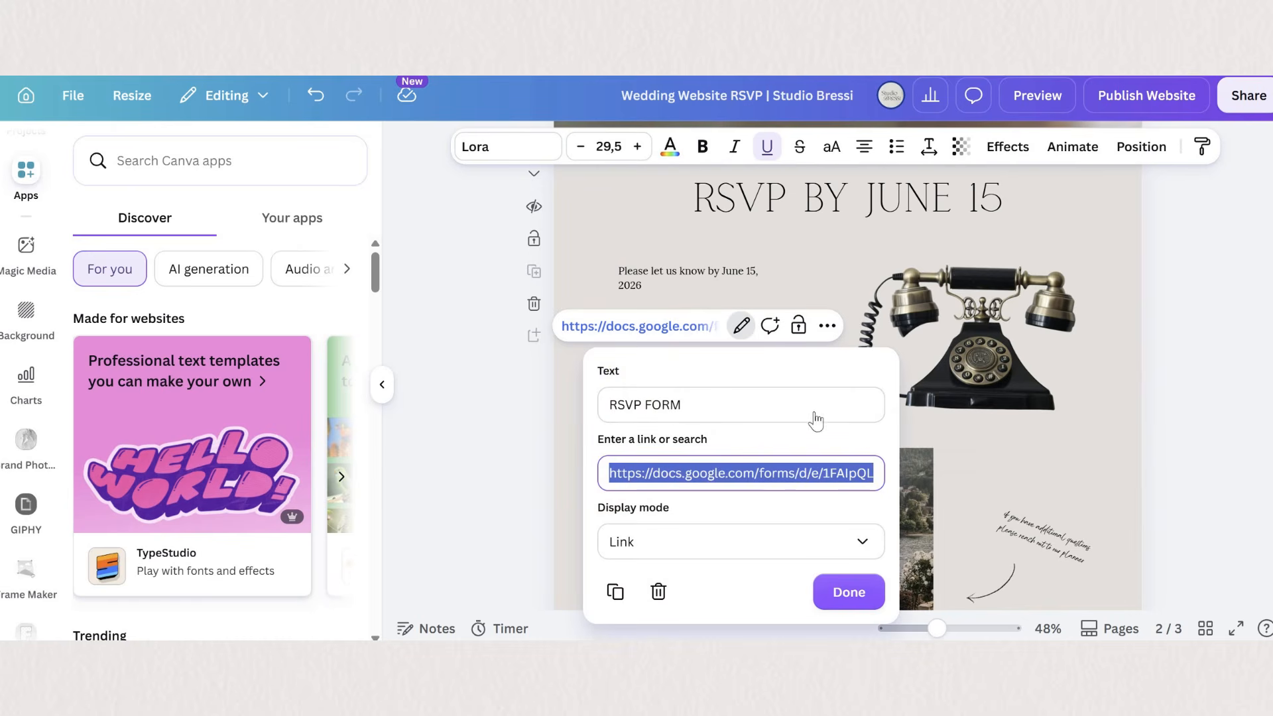
key(BackSpace)
scroll(706, 455, down, 2)
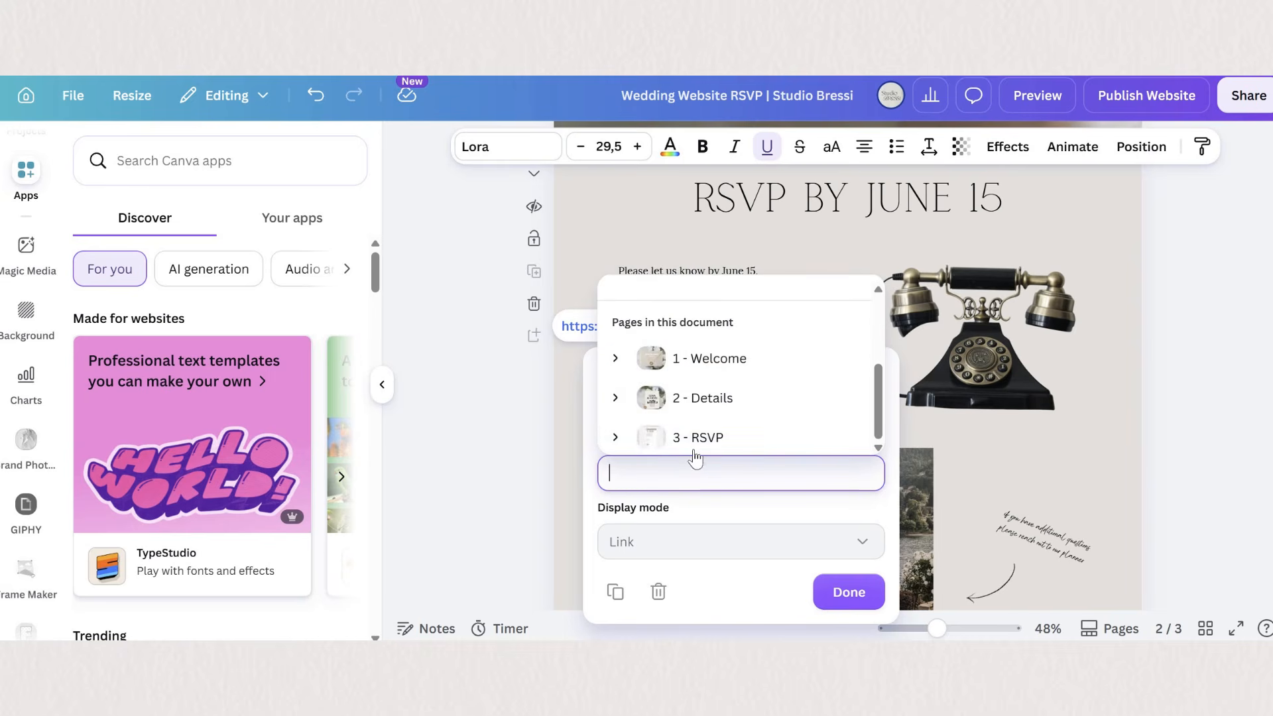
key(Return)
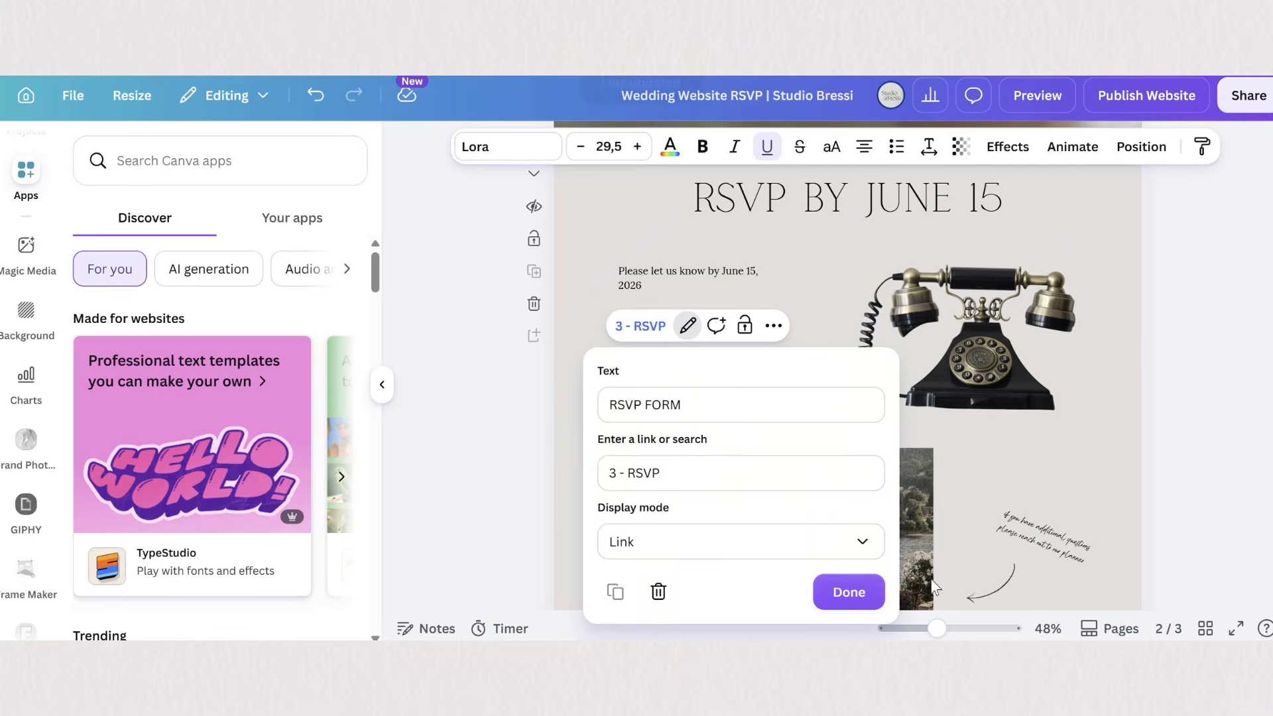
click(848, 592)
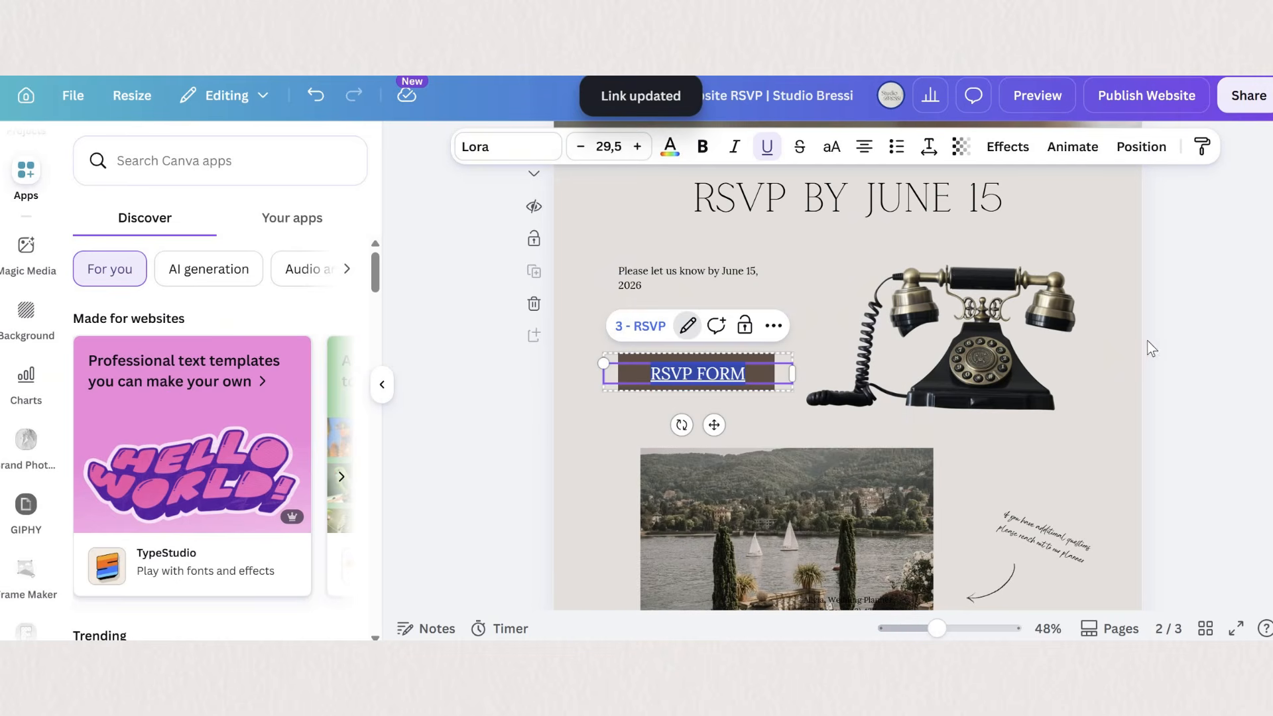
- Preview the website and check how the embedded RSVP form looks inside the lace frame
click(1035, 96)
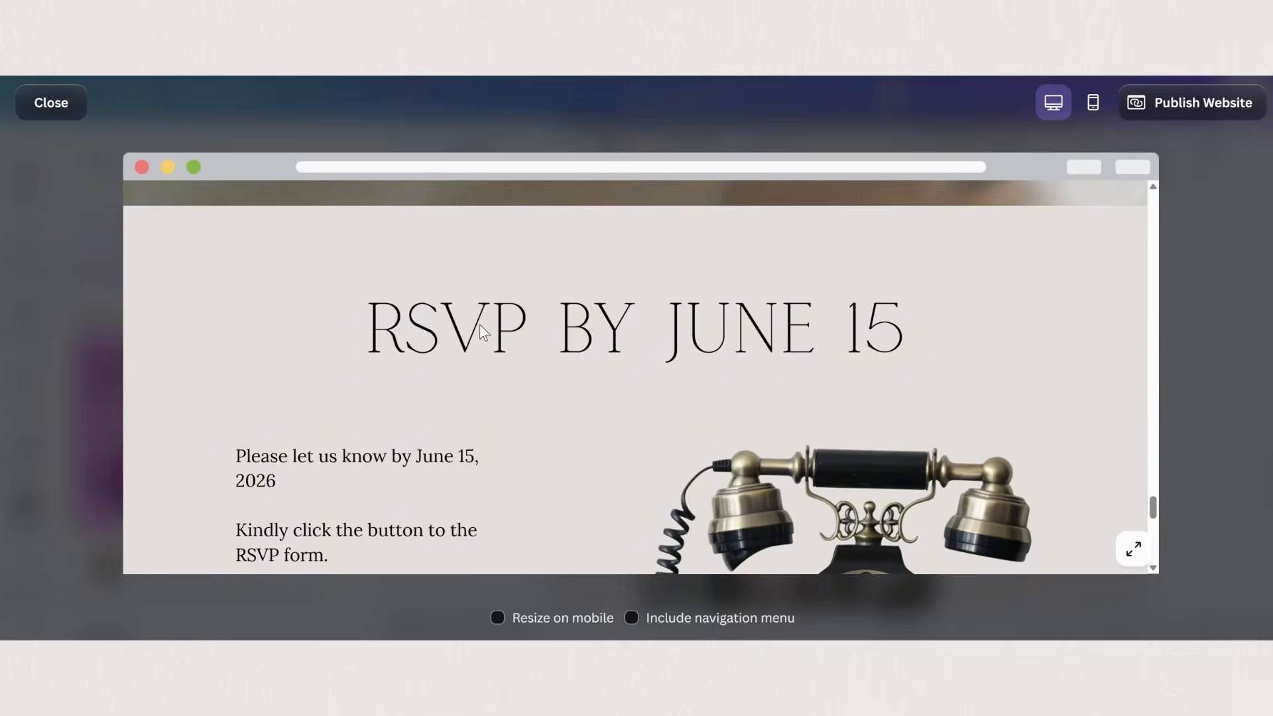
scroll(372, 343, down, 5)
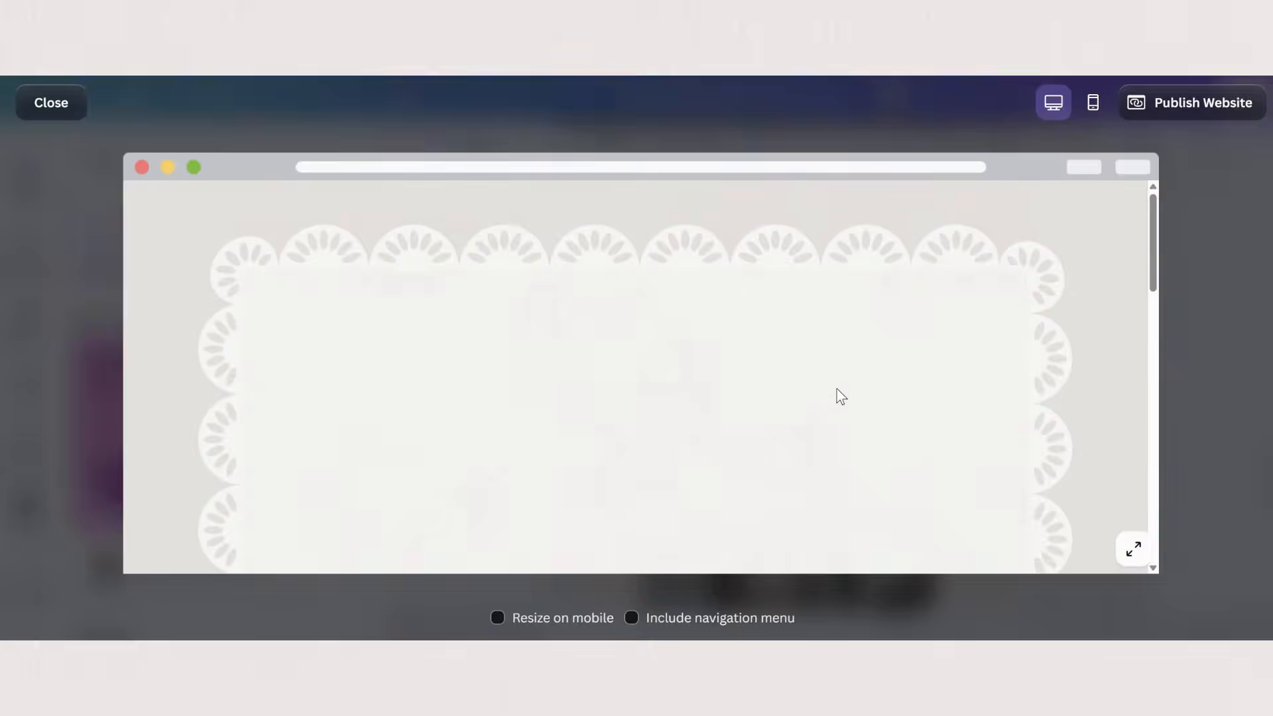
scroll(506, 387, down, 8)
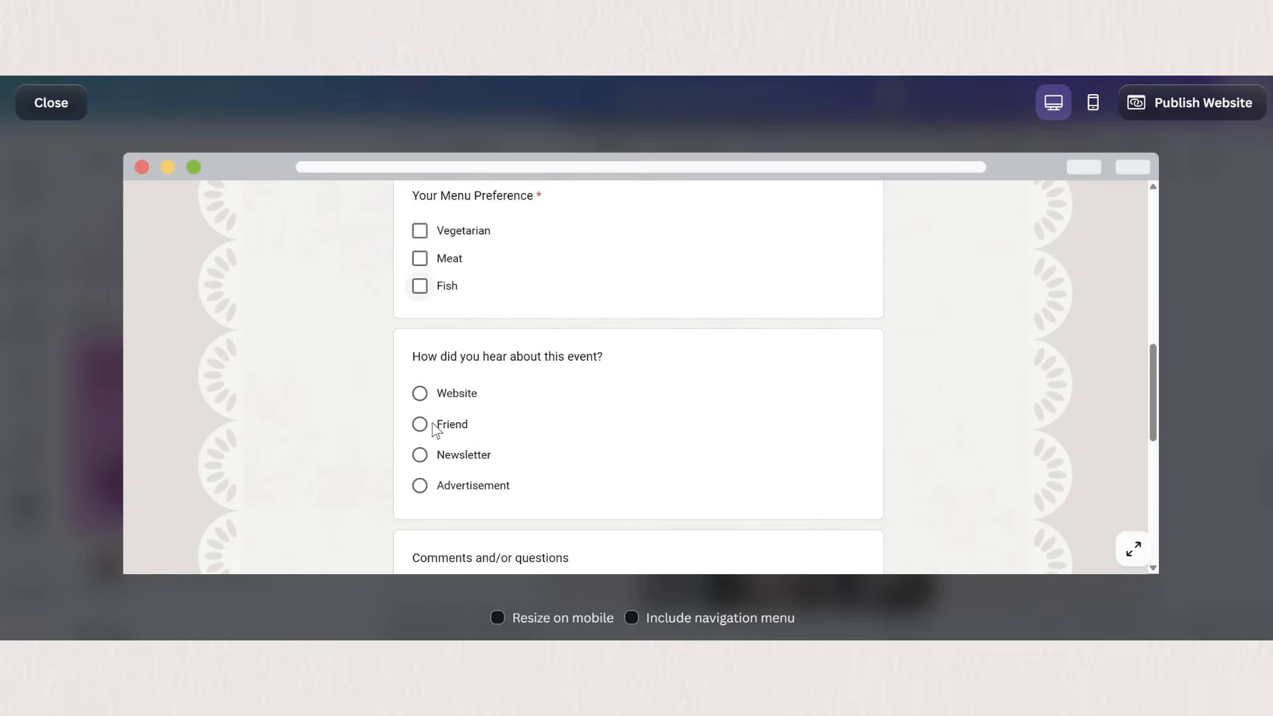
scroll(420, 430, up, 8)
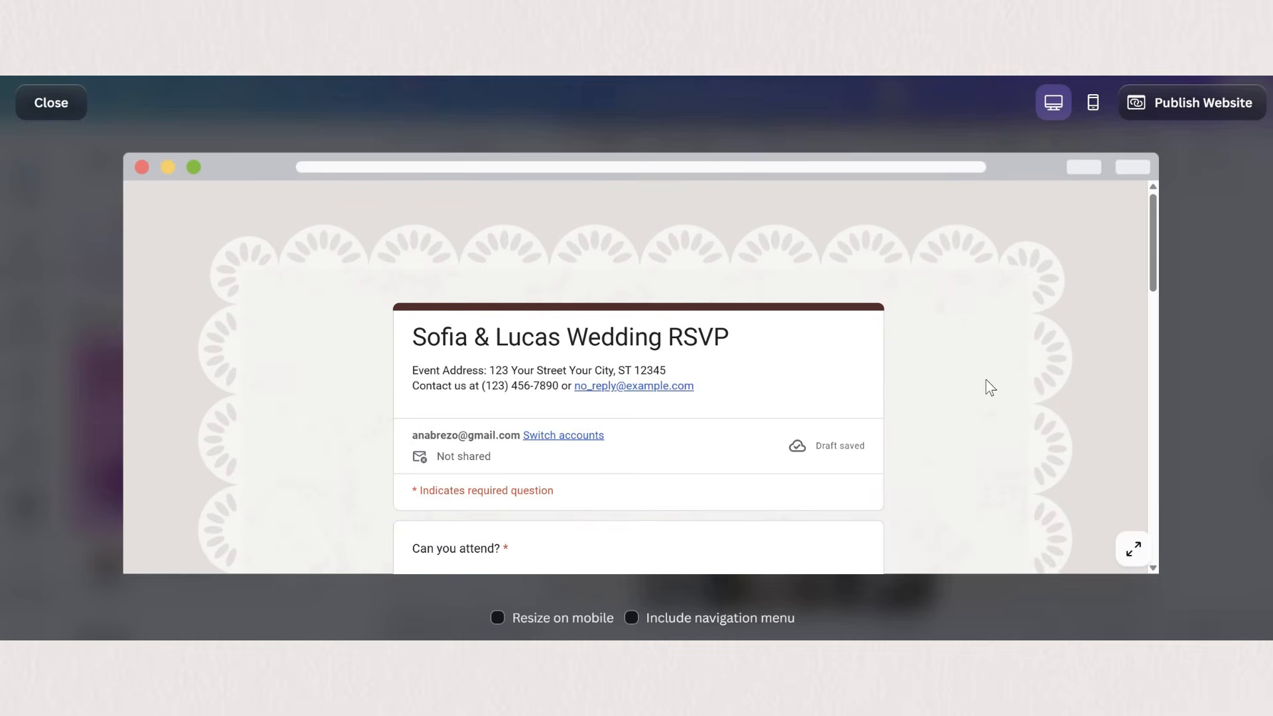
key(Escape)
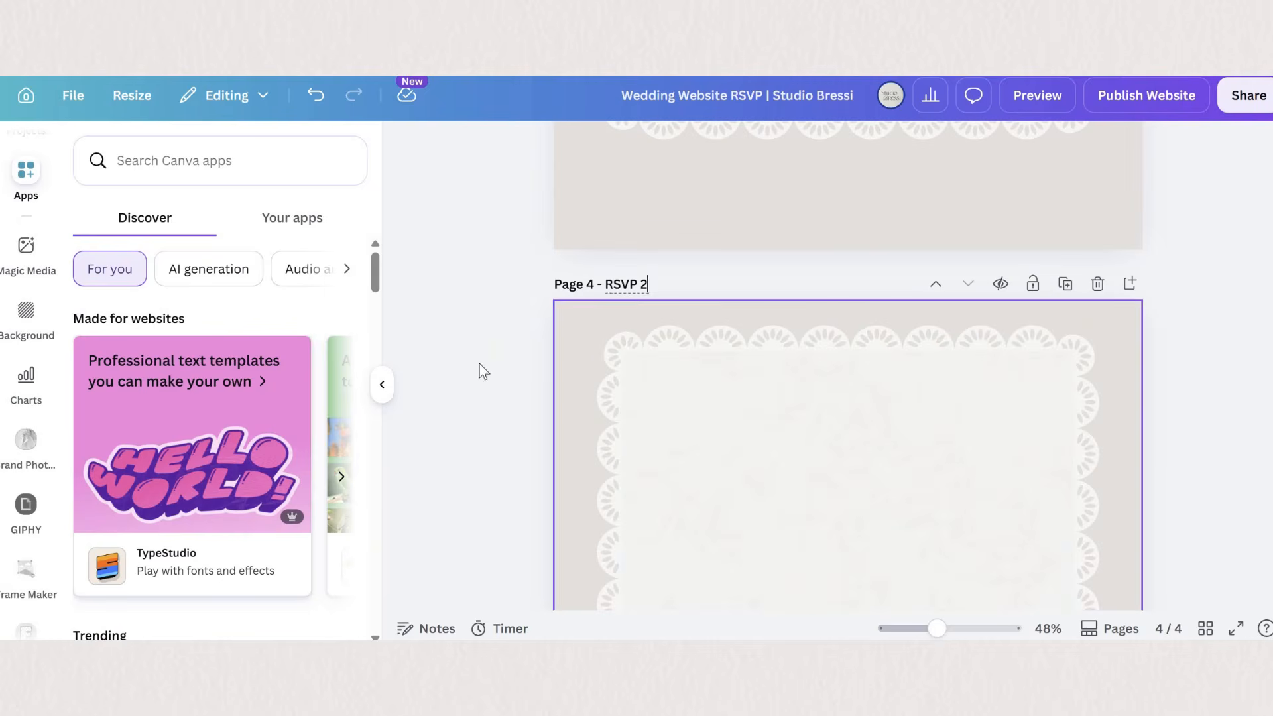
- Find the Jotform - AI Form app with the search "jotform" and open it for the page RSVP 2
click(480, 364)
scroll(419, 296, down, 1)
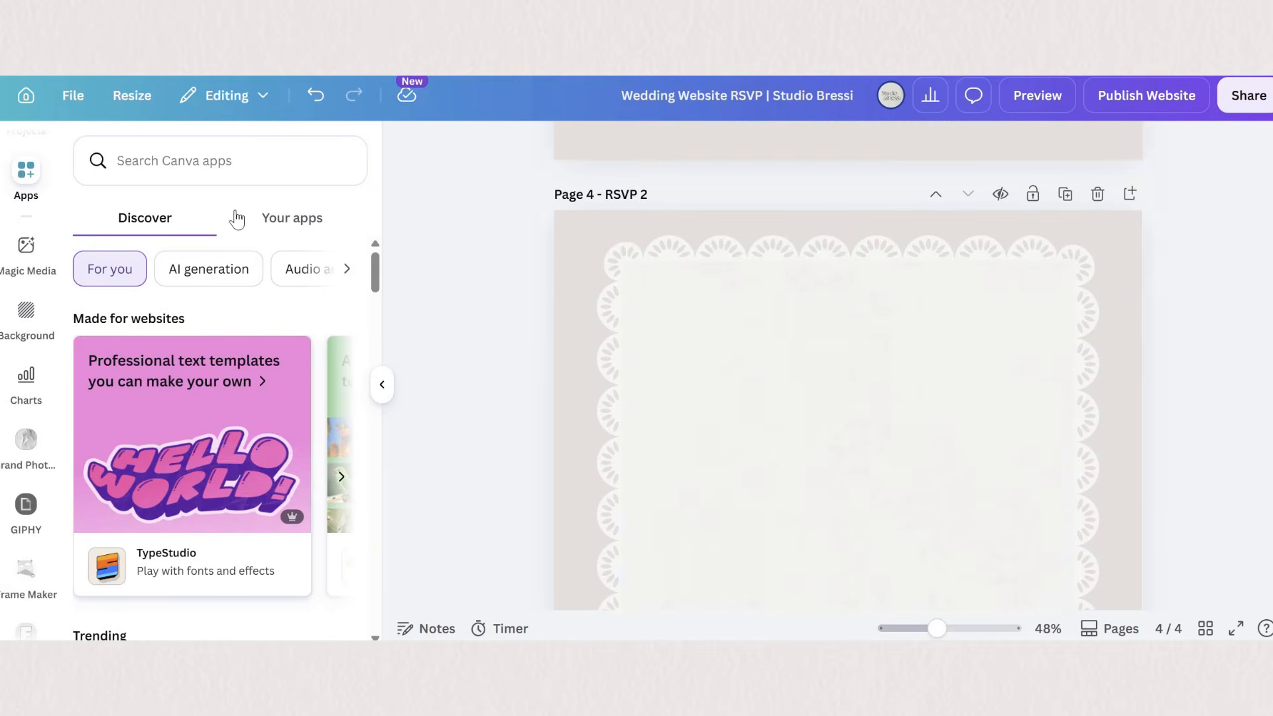
click(167, 152)
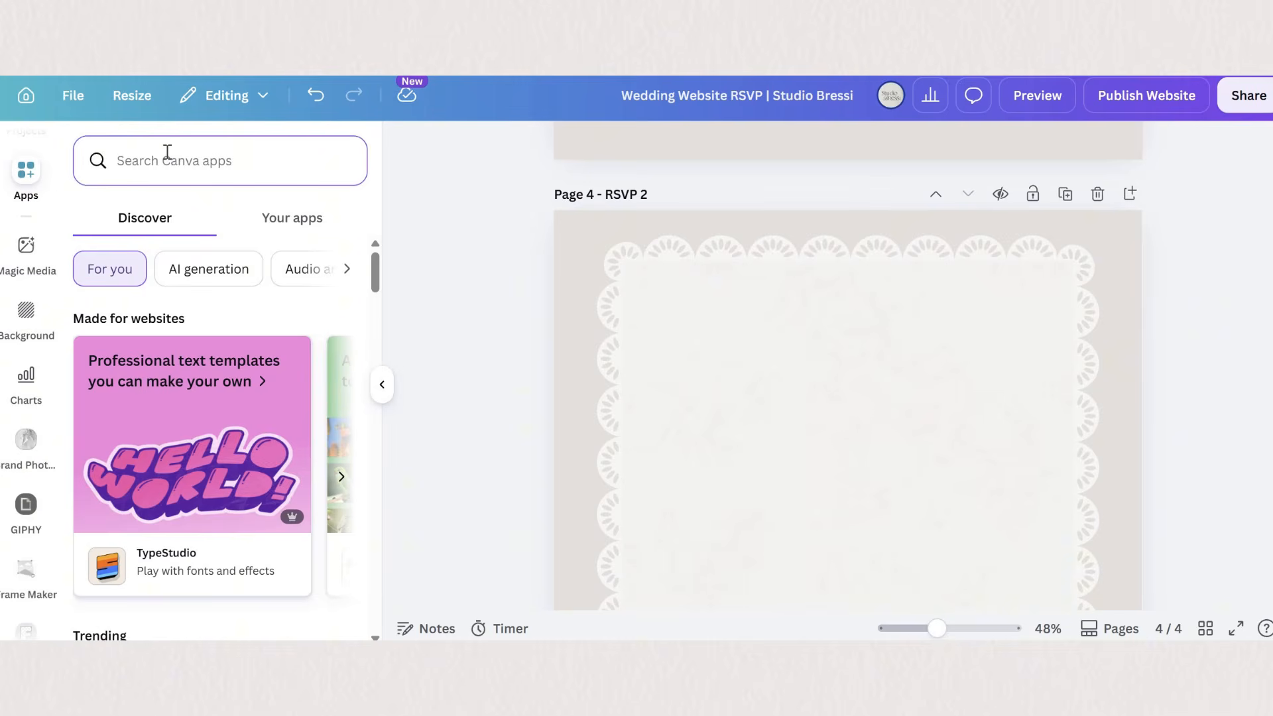
text(jotform)
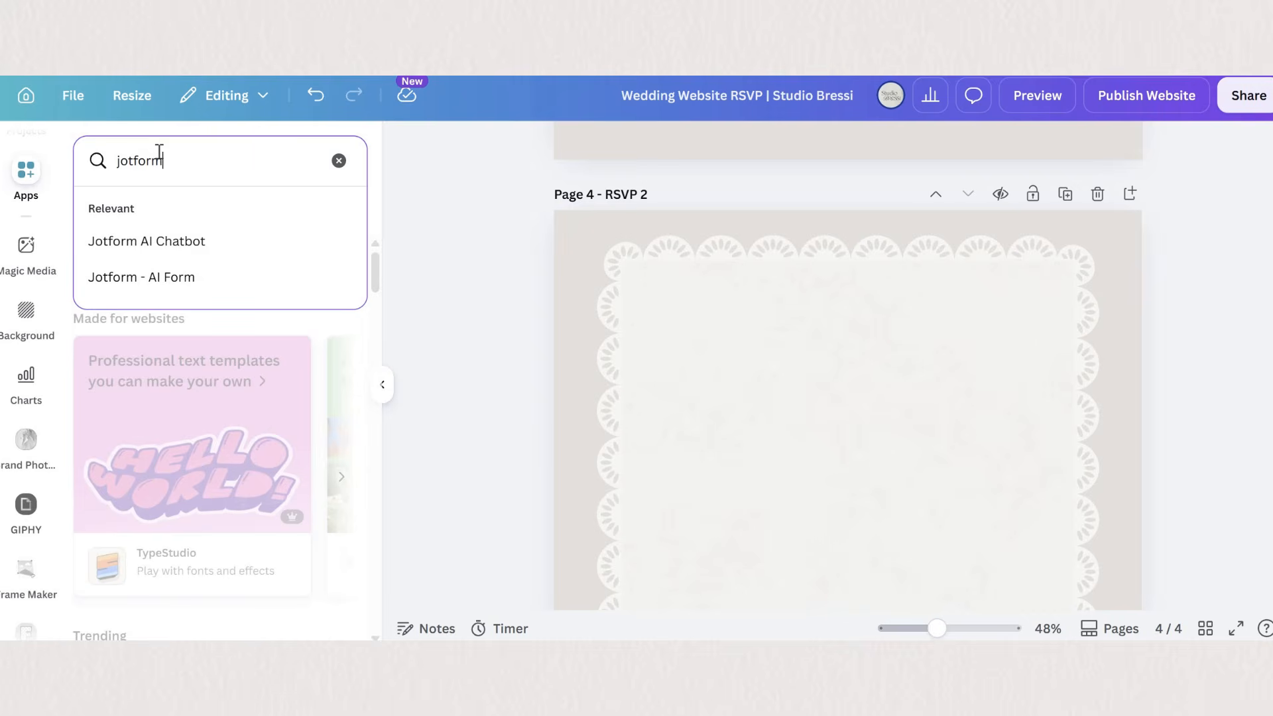
key(Return)
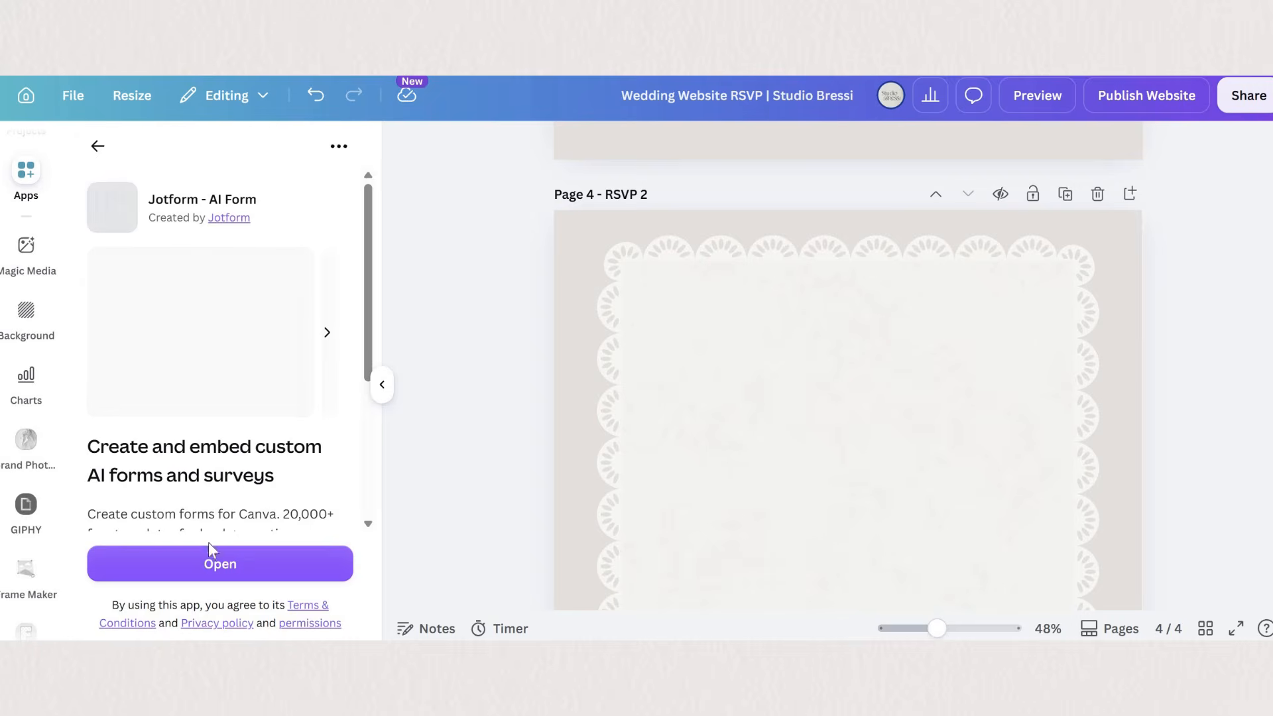
click(208, 551)
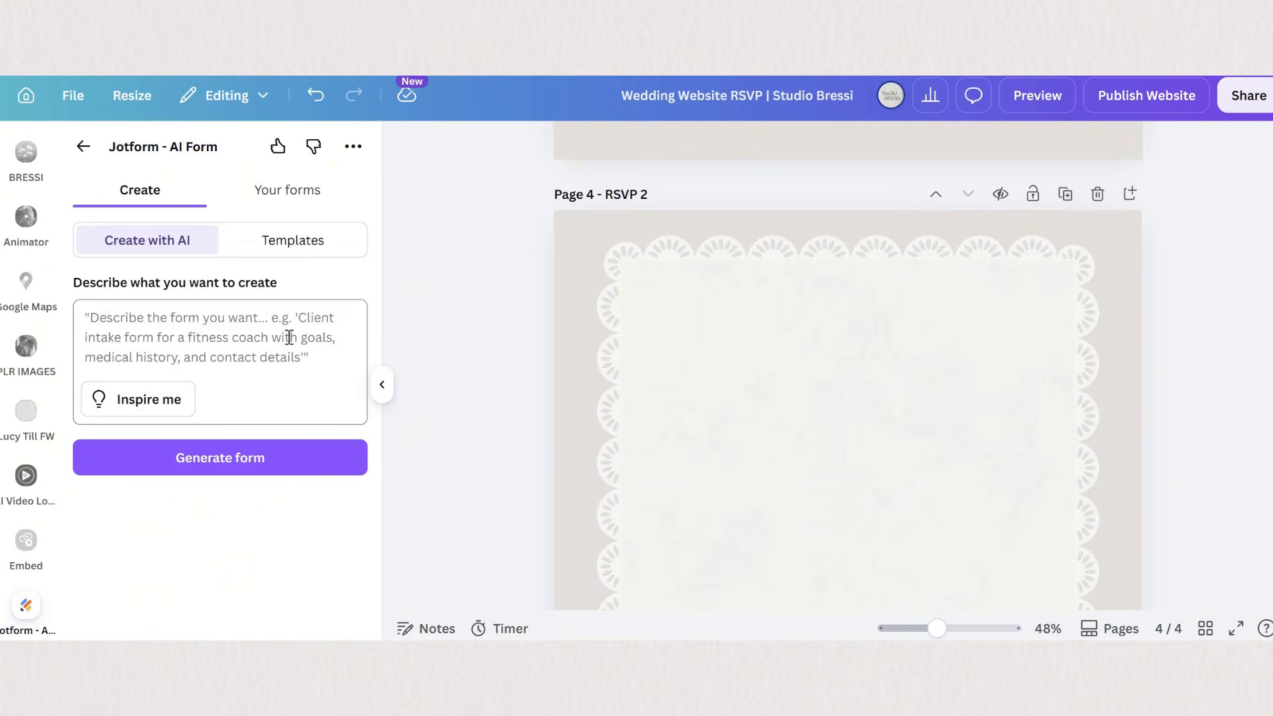
- Add the Wedding RSVP Form template from Jotform's templates to the RSVP 2 page and connect the Jotform account
click(275, 247)
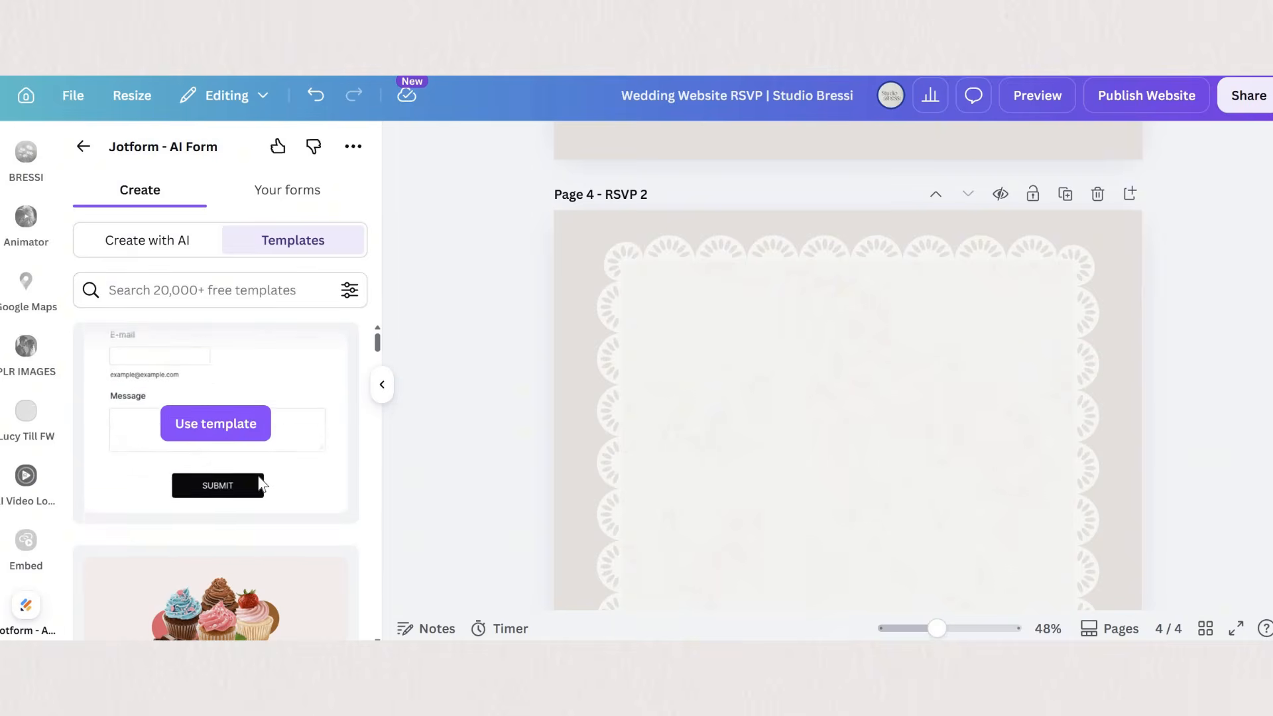
click(261, 484)
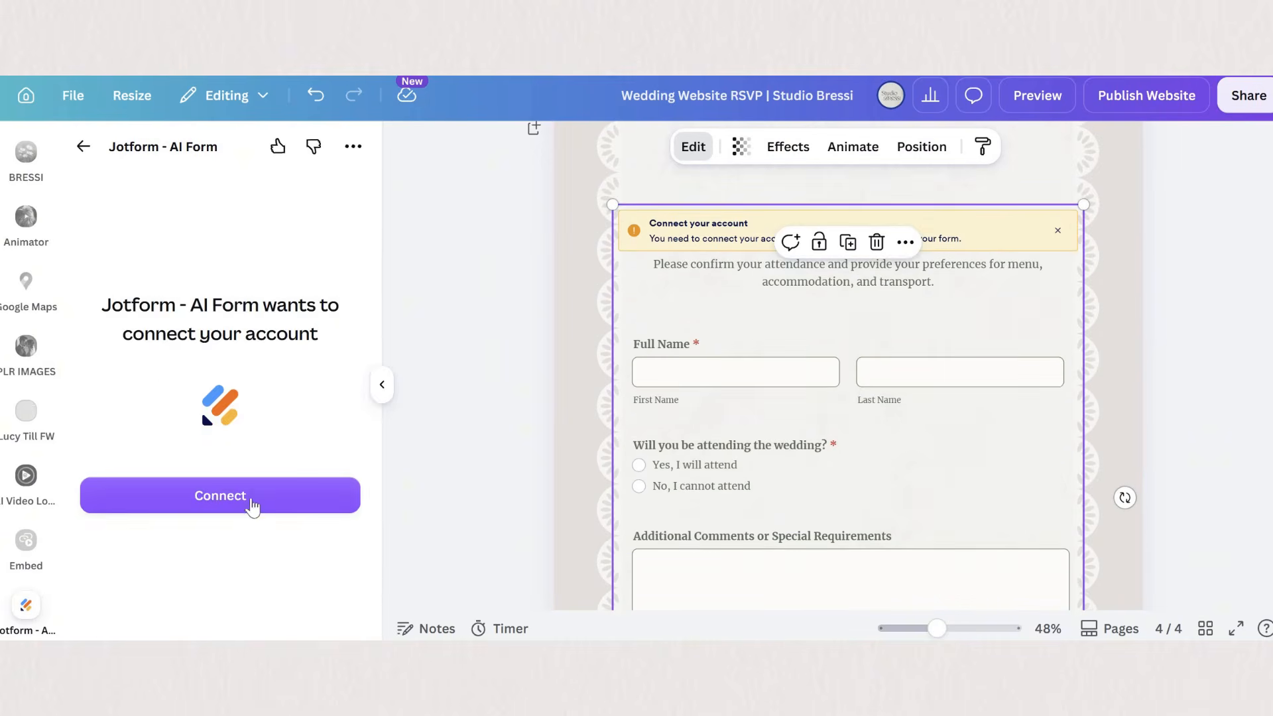
click(332, 497)
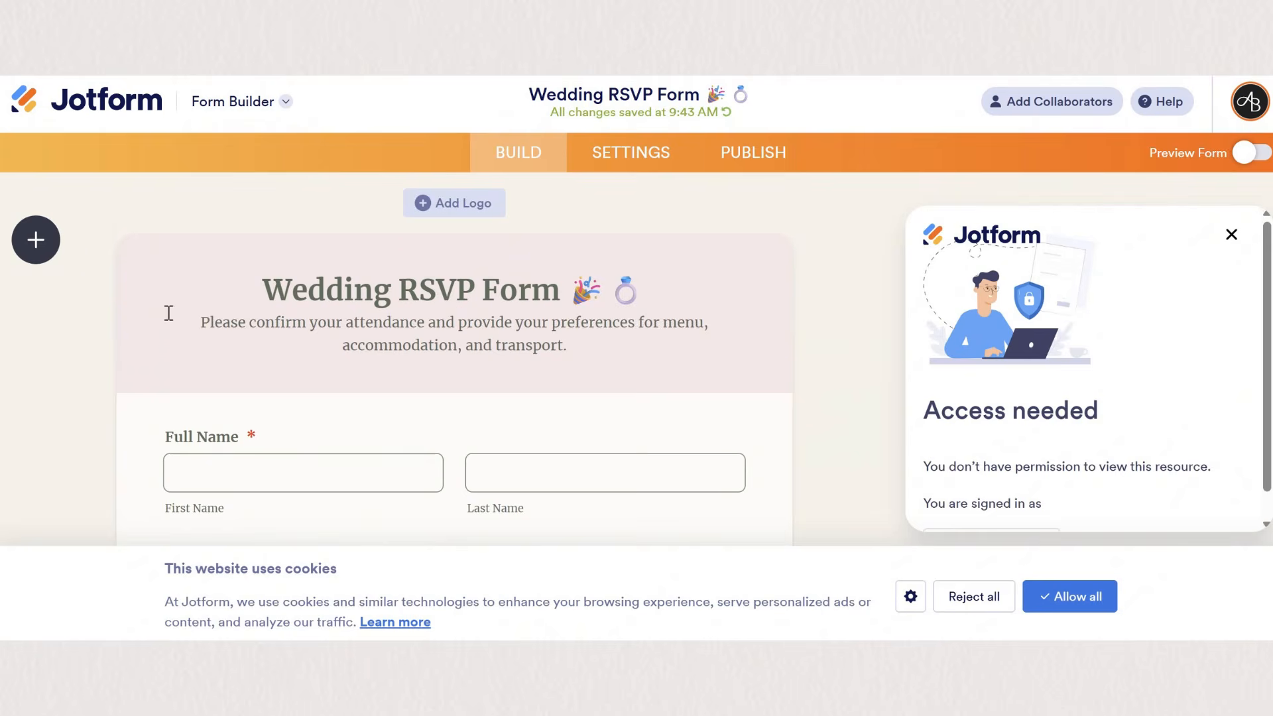
- Delete the Wedding RSVP Form heading in the Jotform builder and select the question about transport to the venue
click(137, 347)
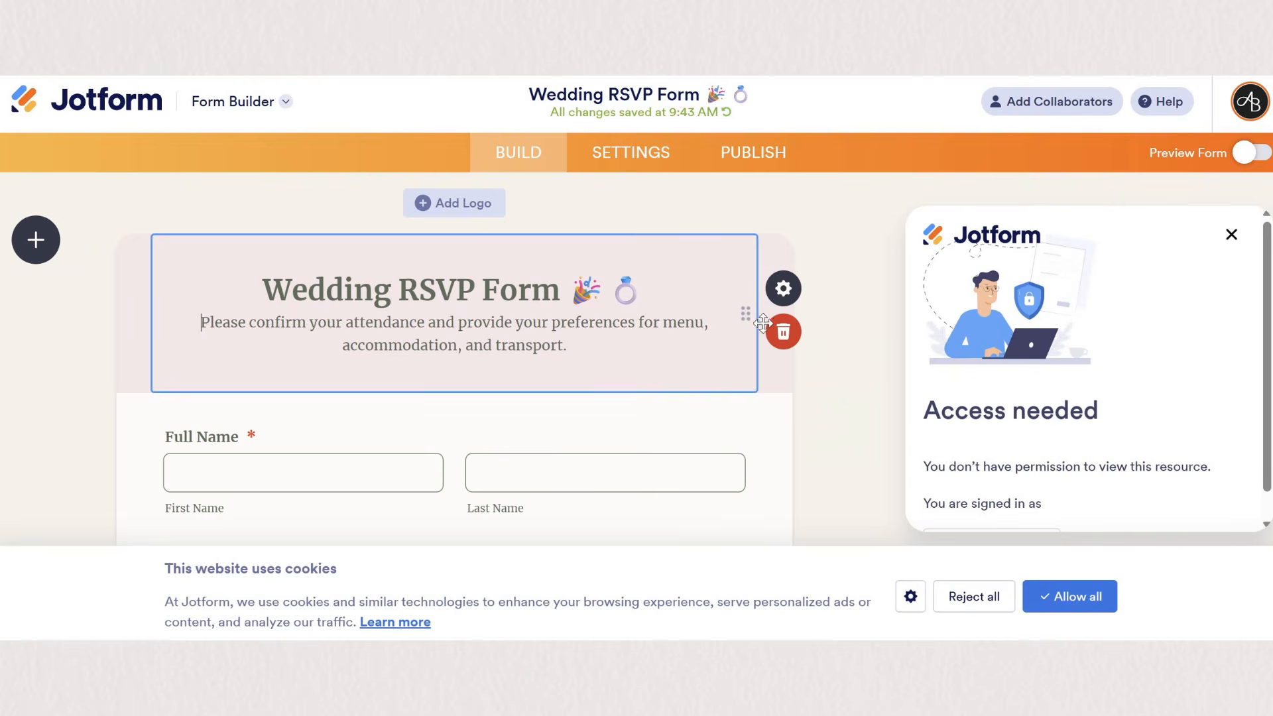
click(783, 332)
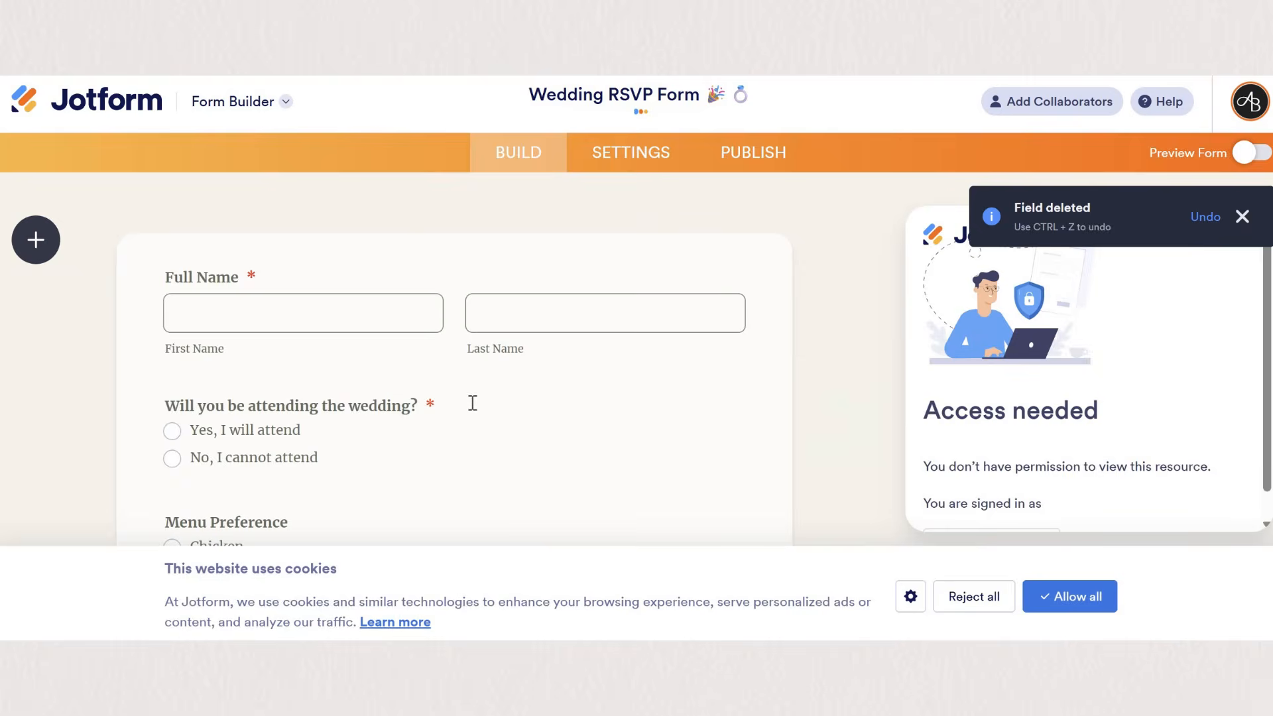
click(376, 286)
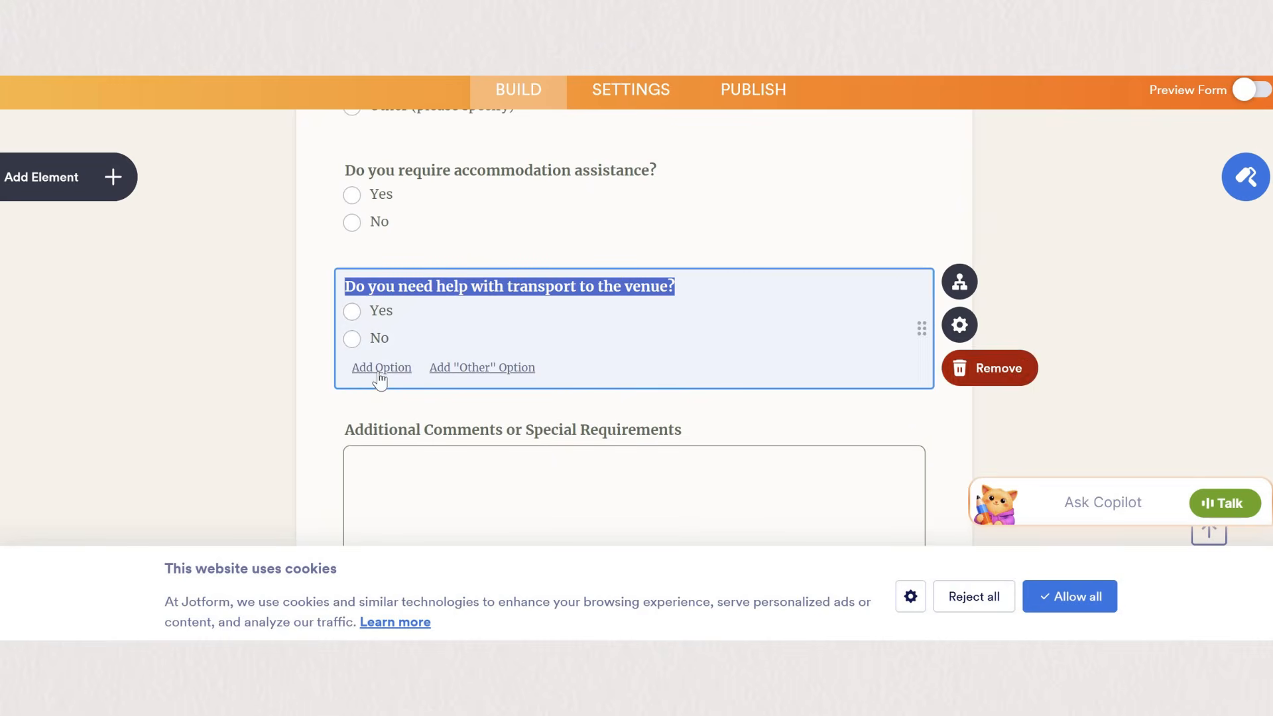
click(114, 187)
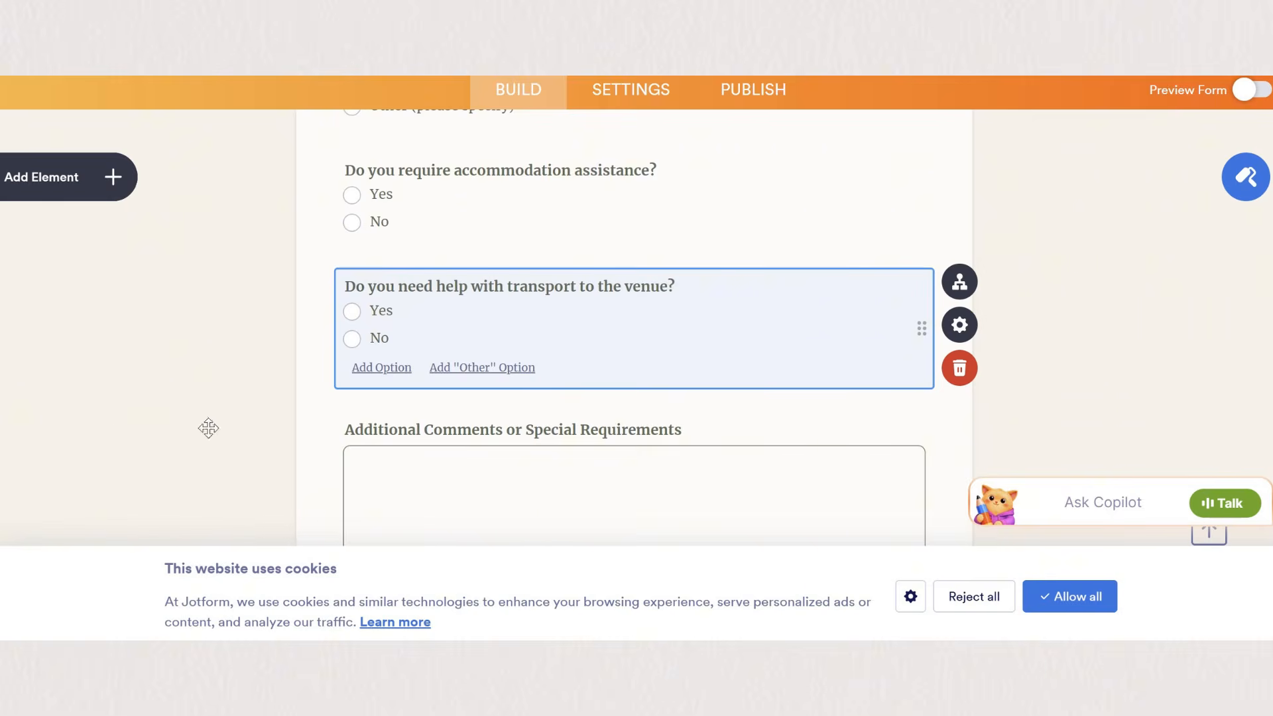
- Change the button style of Submit RSVP to a grey gradient
scroll(211, 462, down, 3)
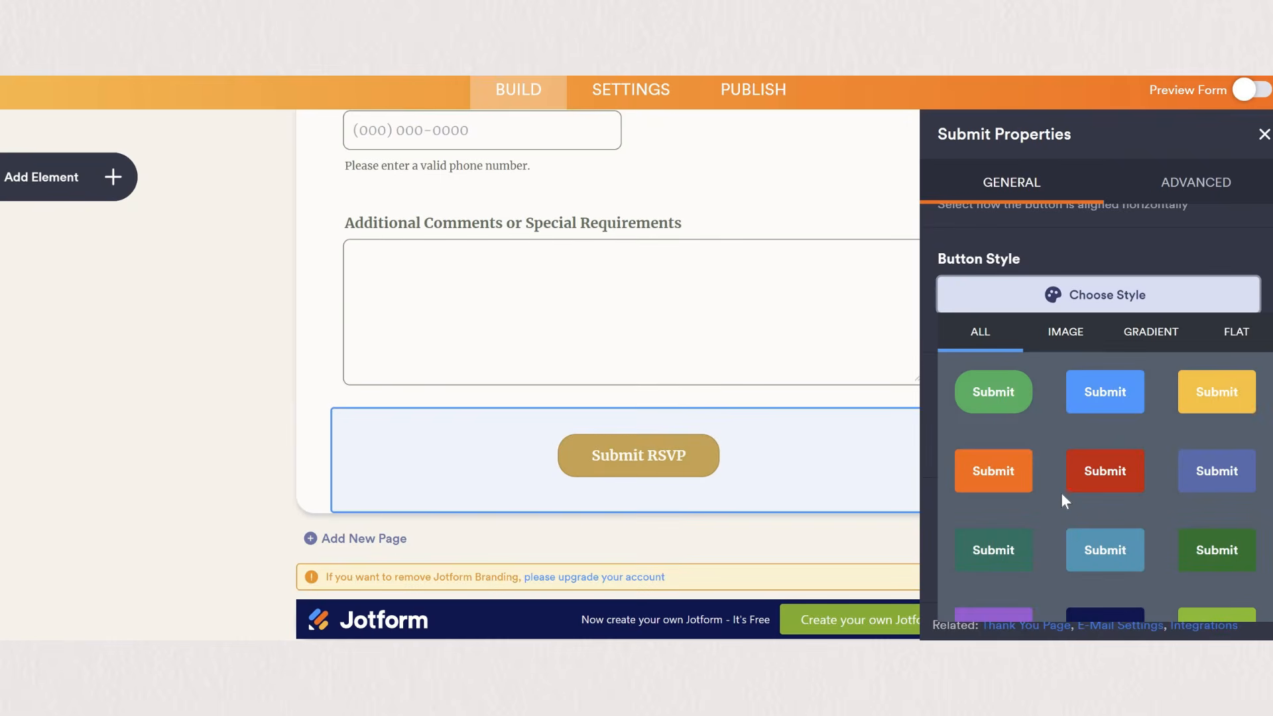
scroll(1063, 491, down, 3)
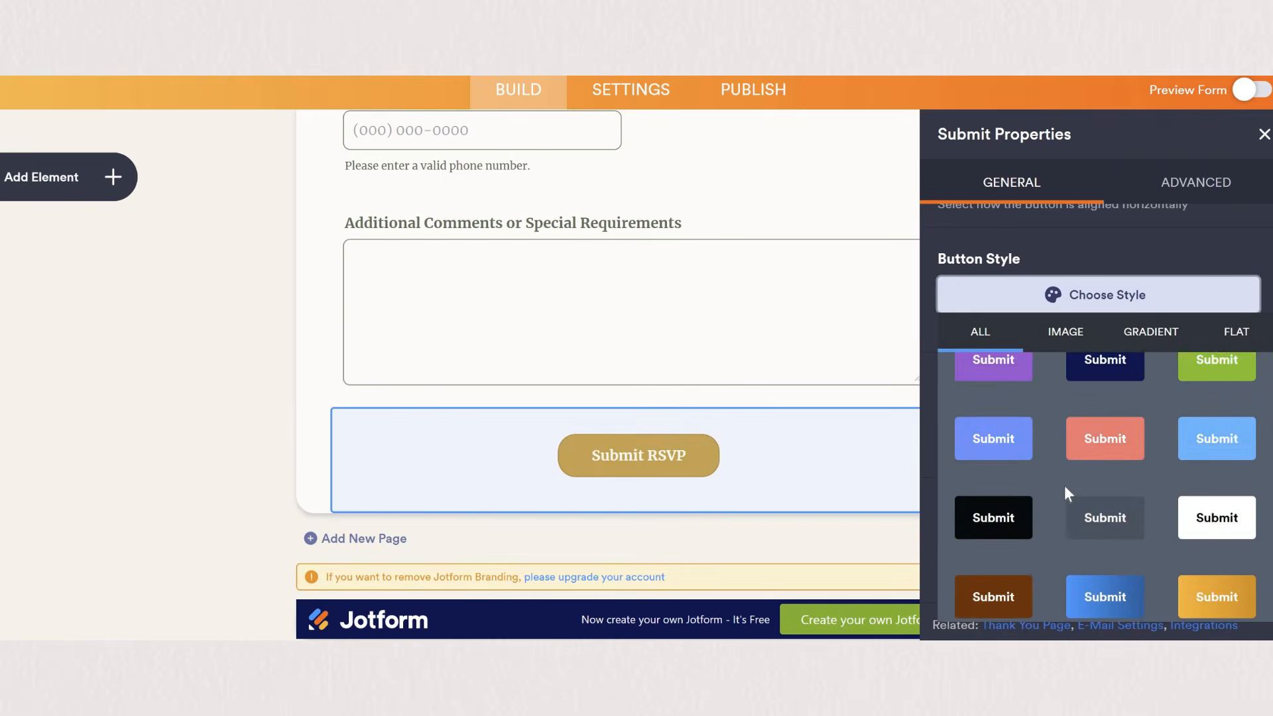
scroll(1210, 443, down, 1)
click(1210, 443)
scroll(1123, 453, down, 2)
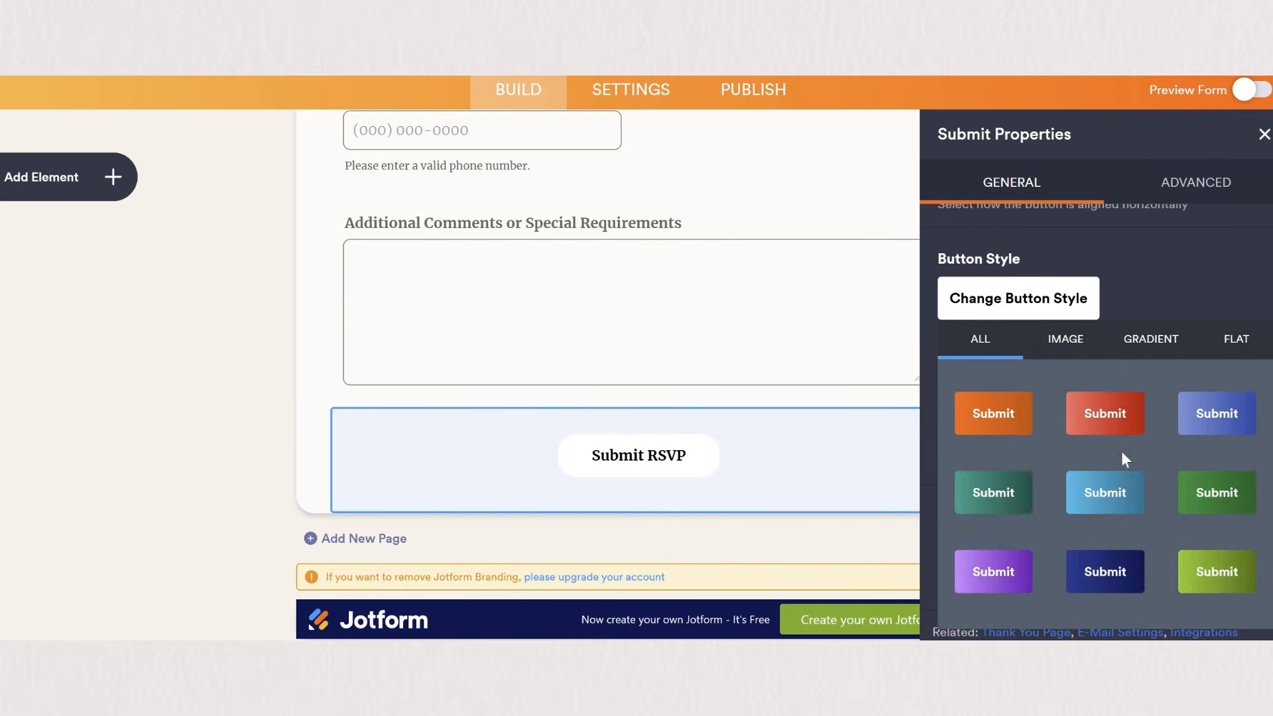
scroll(1123, 458, down, 3)
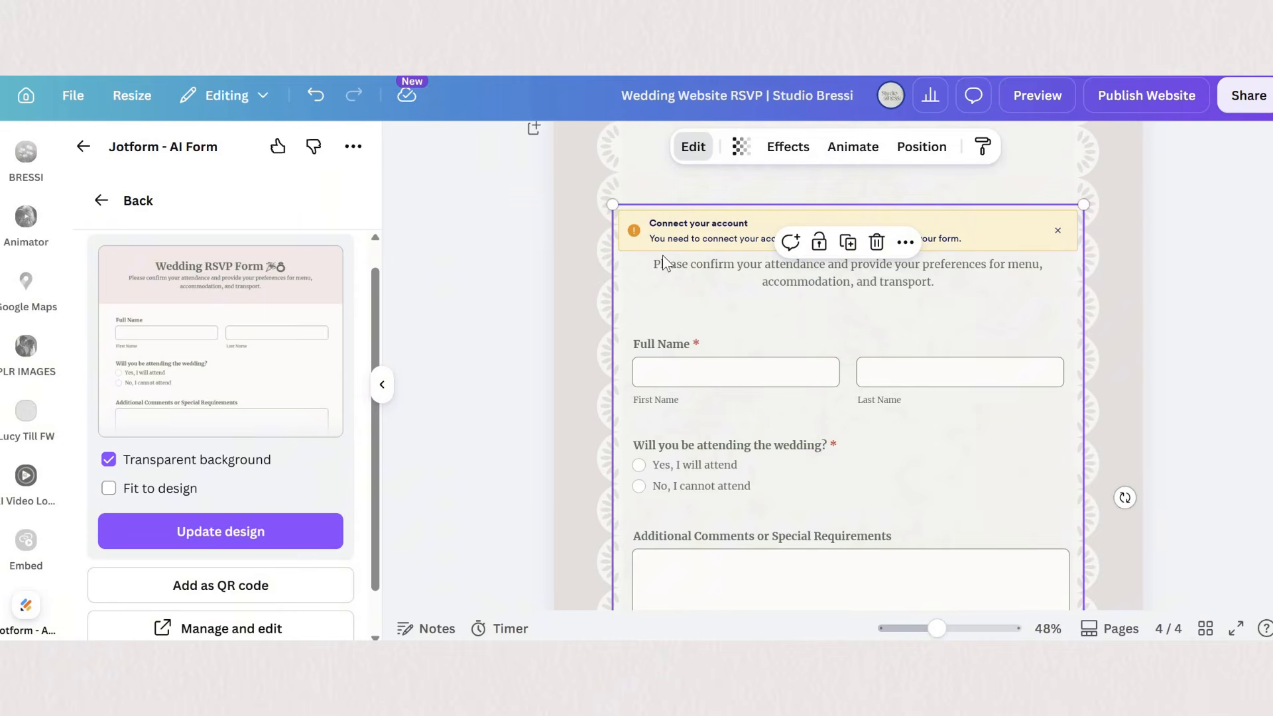
- Return to Canva and update the embedded form in the design with Transparent background on
scroll(132, 431, down, 1)
click(109, 410)
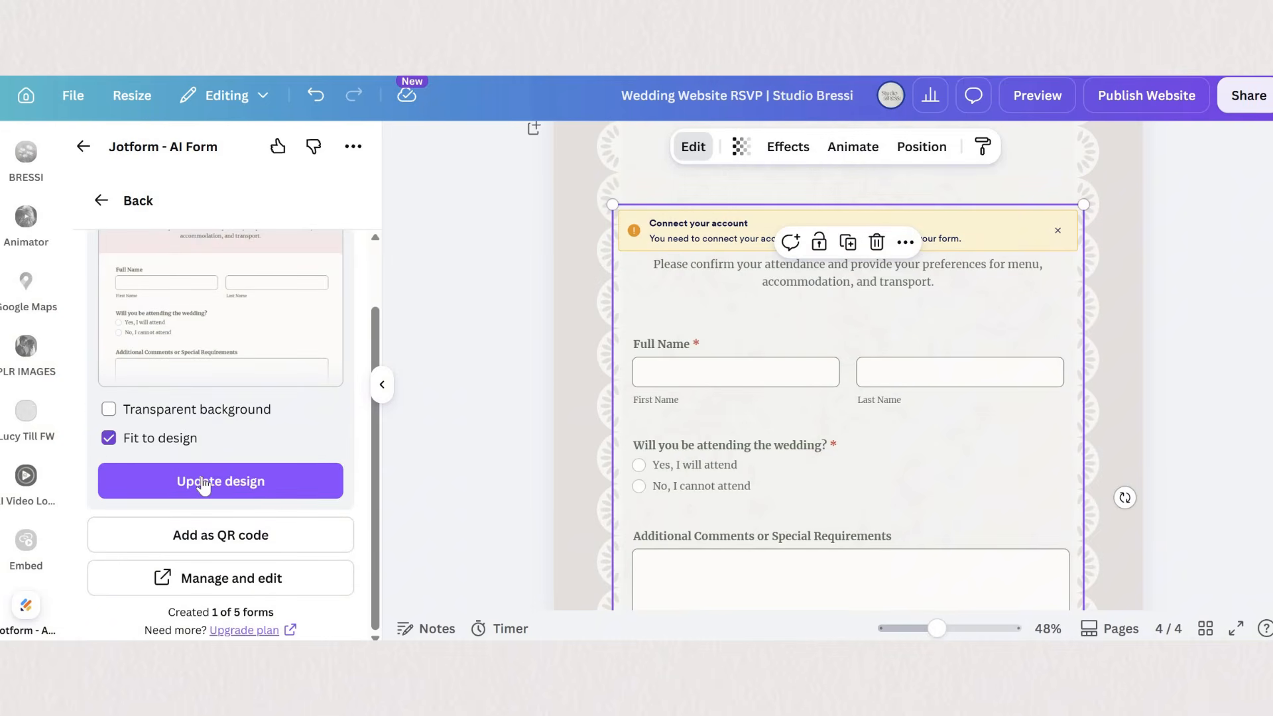
click(287, 490)
- Scale the embedded Jotform down to about 947 × 1,170 and center it within the lace frame on RSVP 2
scroll(564, 357, down, 5)
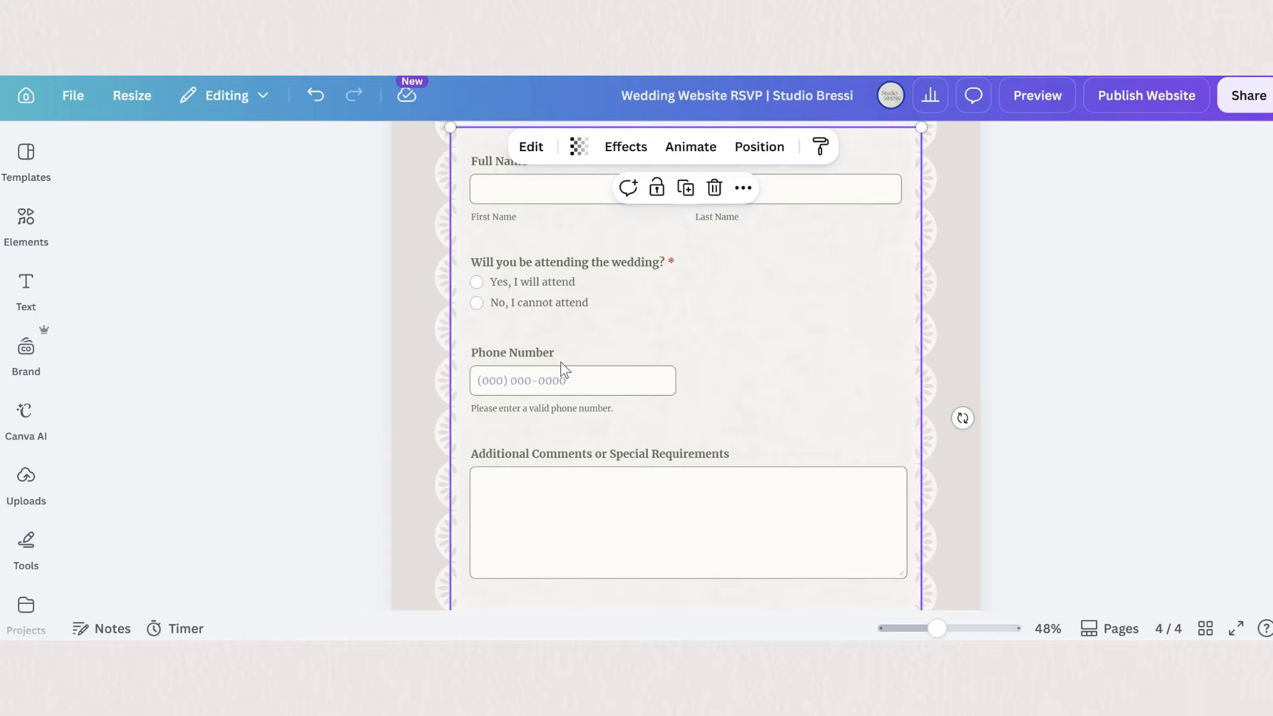
scroll(465, 398, up, 5)
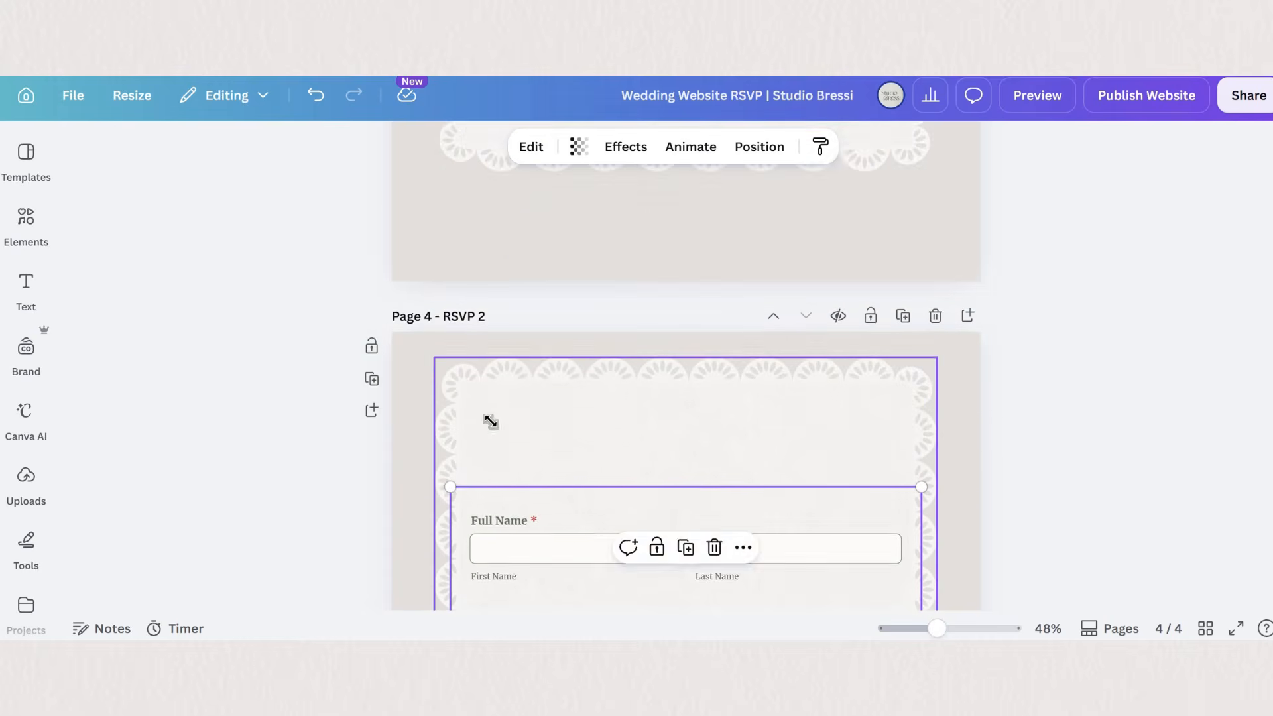
scroll(535, 449, down, 1)
drag(451, 396, 511, 475)
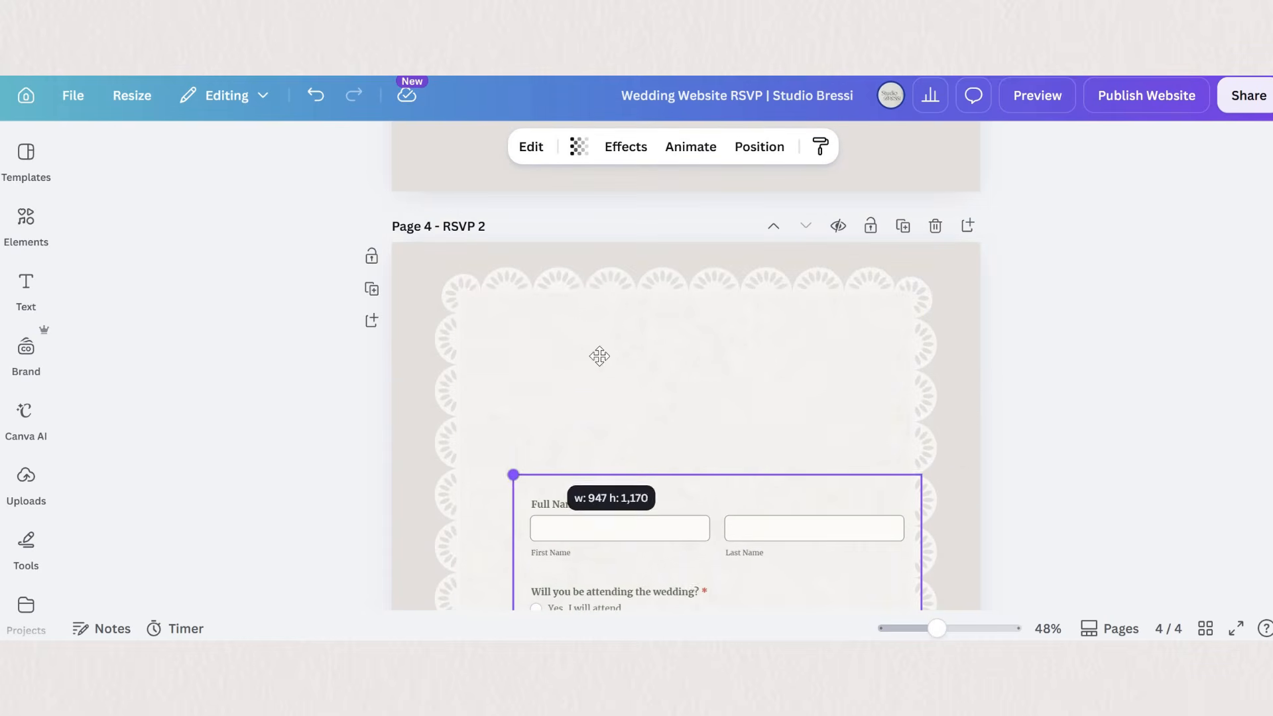
drag(597, 531, 567, 400)
drag(679, 451, 691, 495)
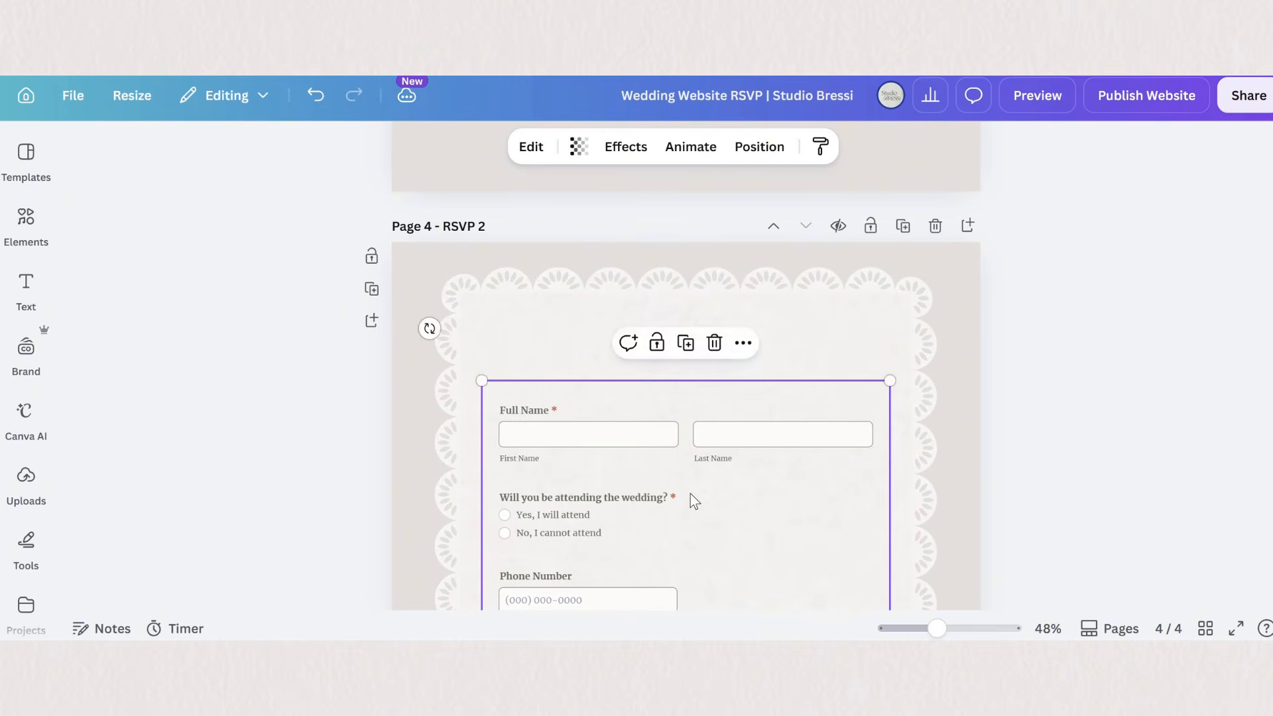
click(1033, 454)
scroll(699, 488, down, 3)
scroll(688, 509, down, 5)
scroll(645, 506, up, 2)
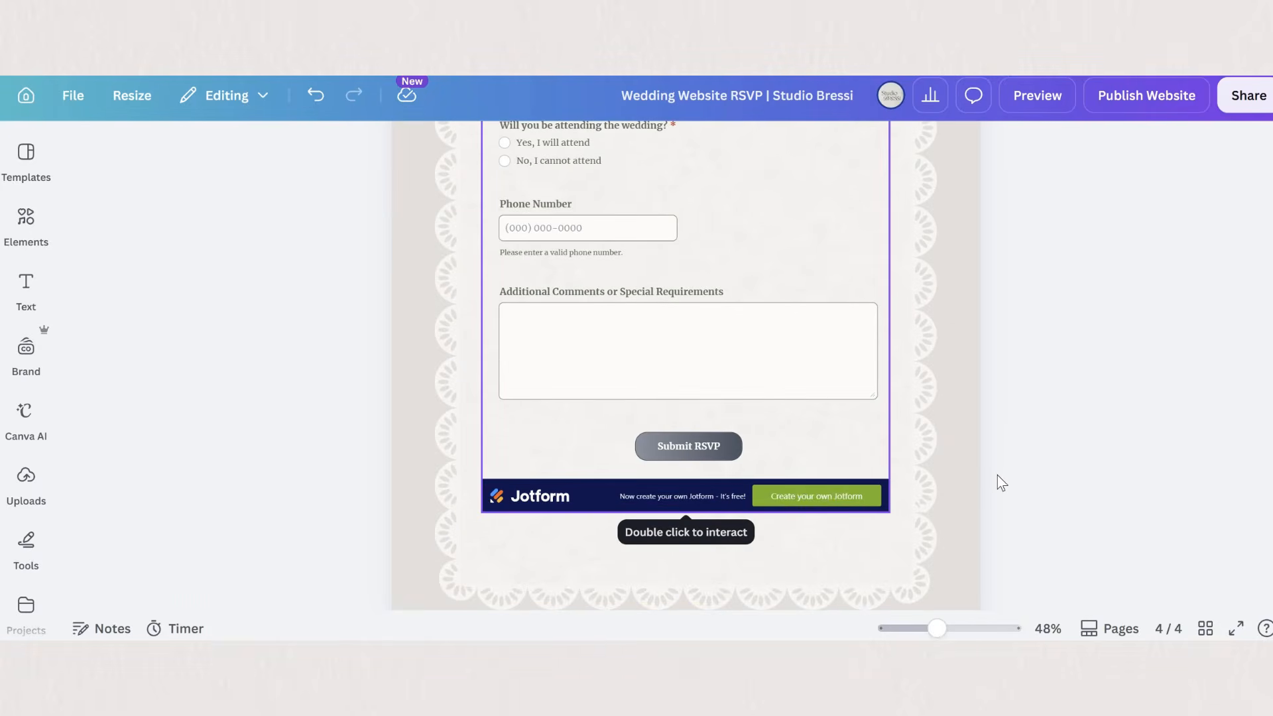
click(997, 476)
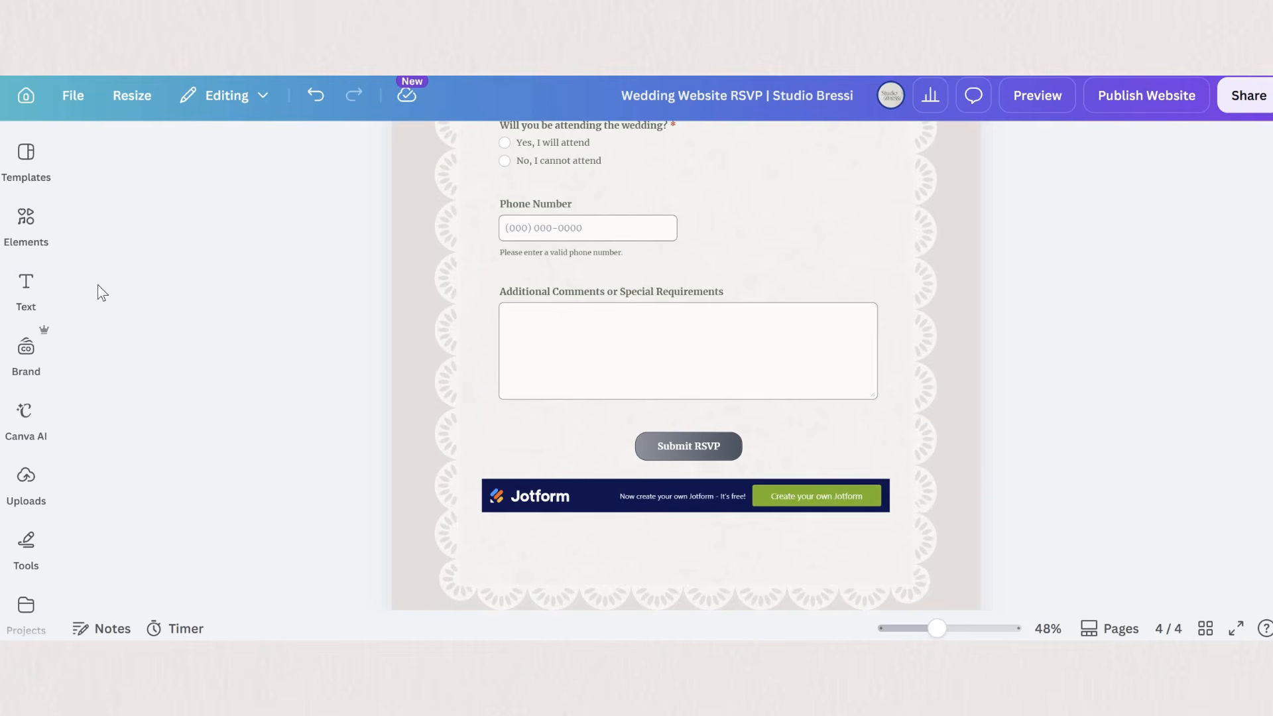
- Add a rectangle and stretch it into a wide strip that covers the Jotform banner below the Submit RSVP button
click(25, 223)
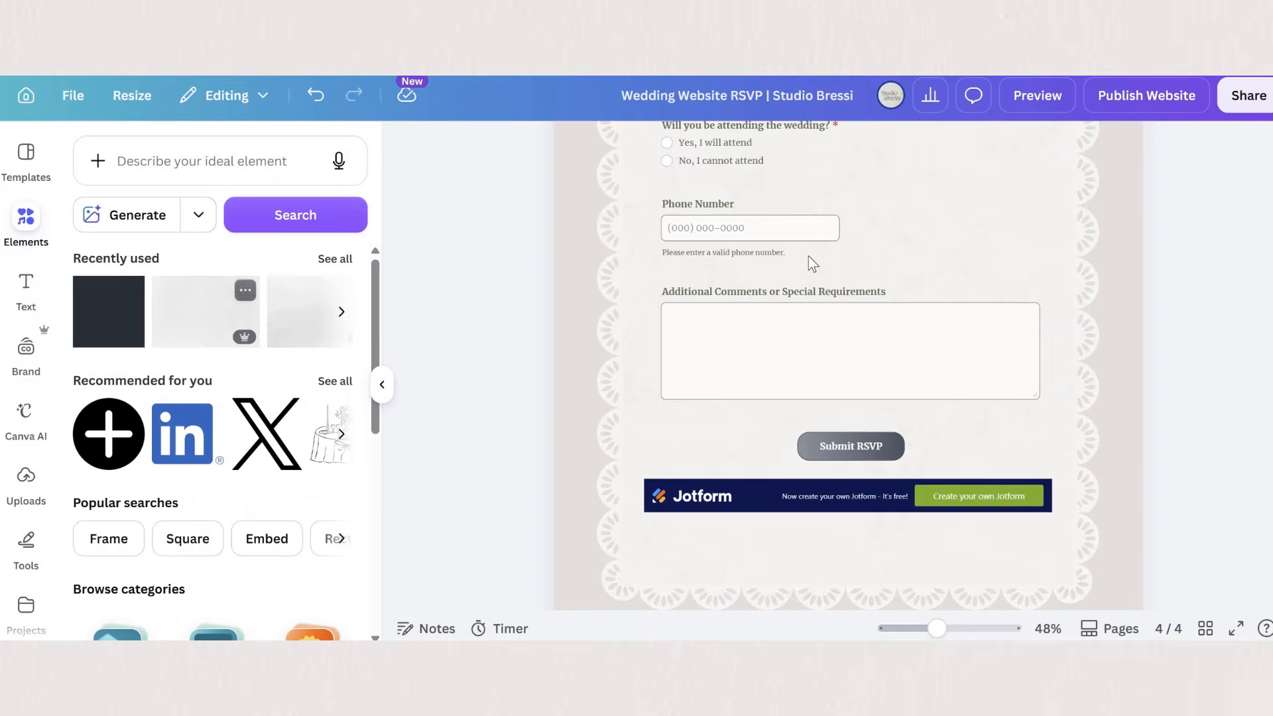
key(r)
drag(821, 272, 693, 544)
drag(809, 565, 1046, 450)
scroll(809, 556, down, 1)
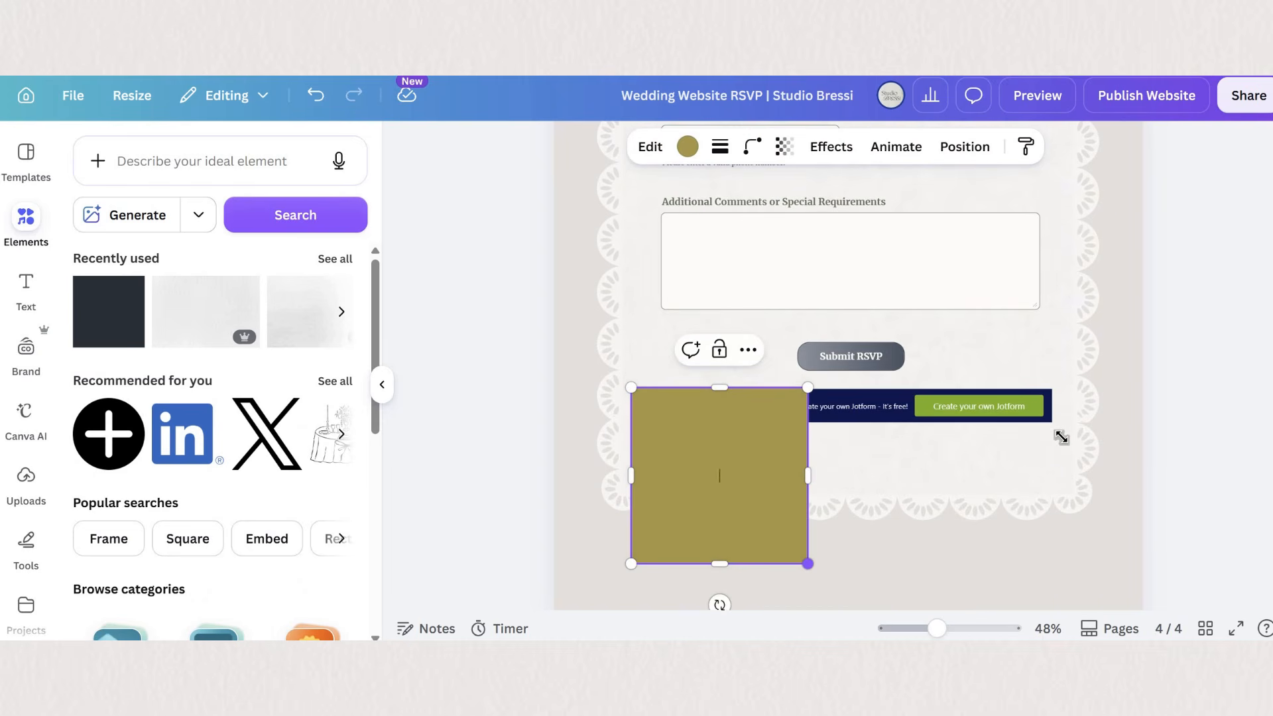
drag(809, 563, 1061, 435)
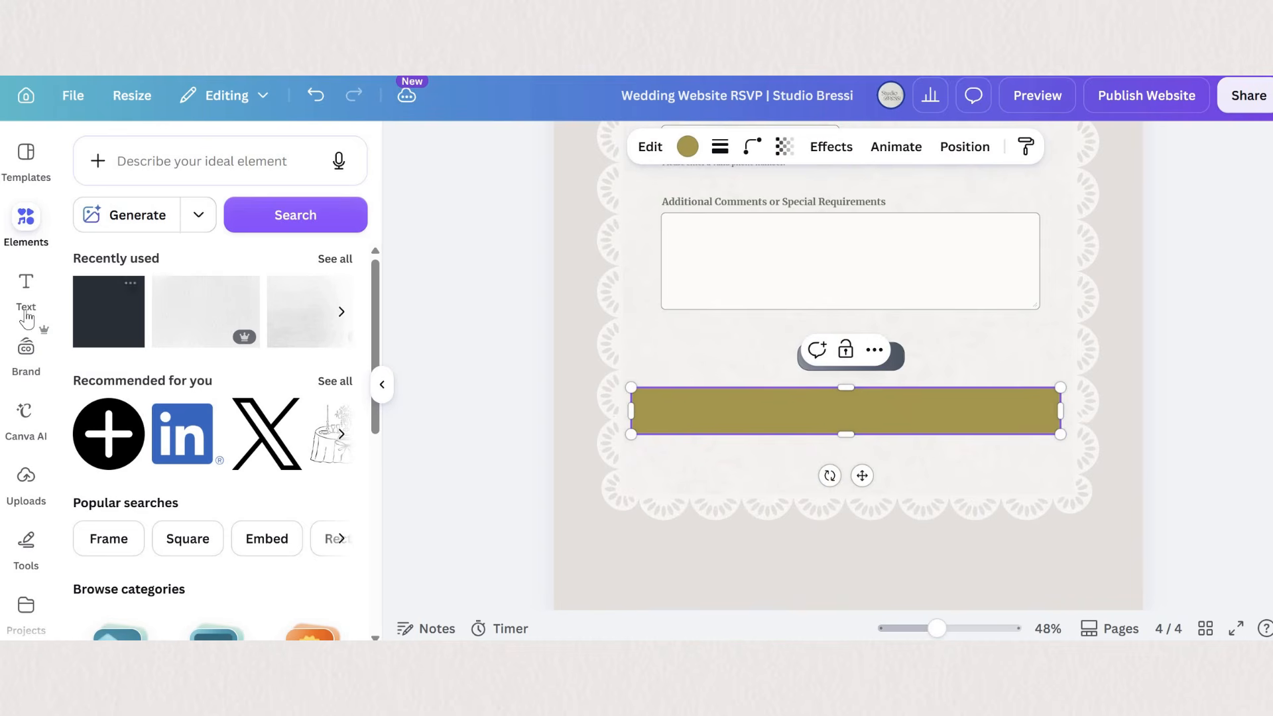
- Recolor the covering rectangle to the off-white of the lace frame so it blends into the background
click(687, 147)
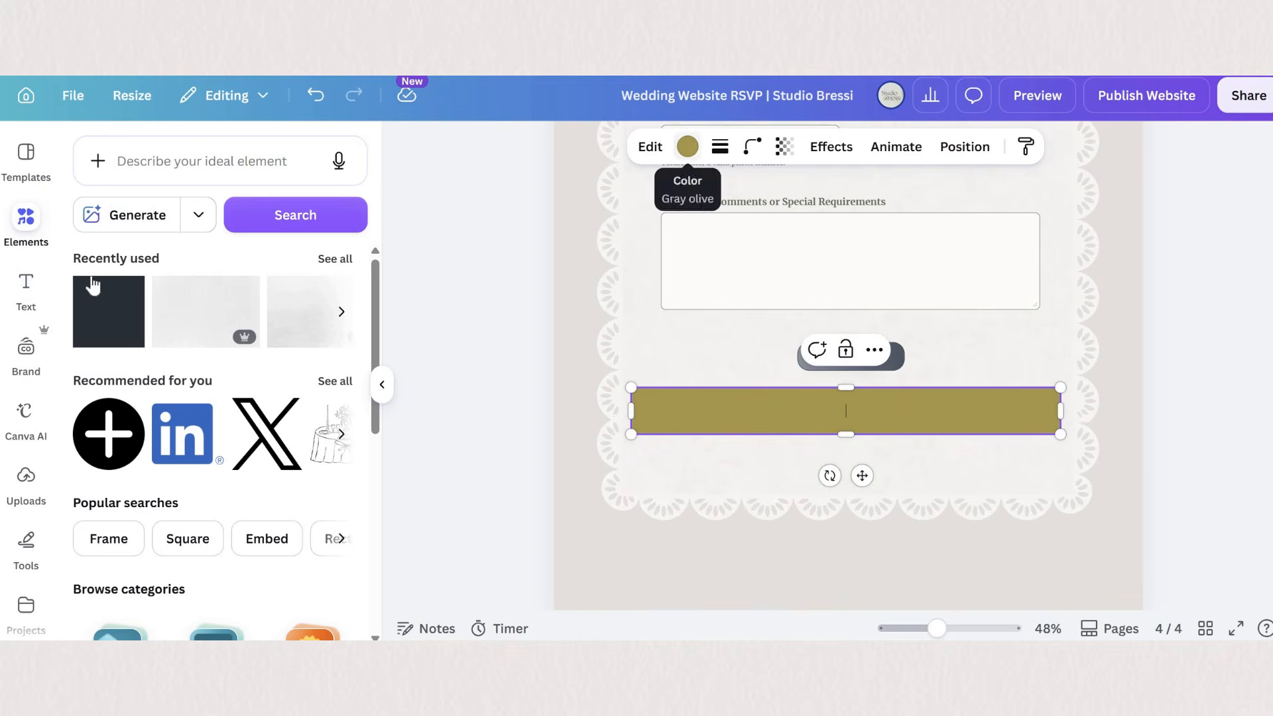
click(255, 279)
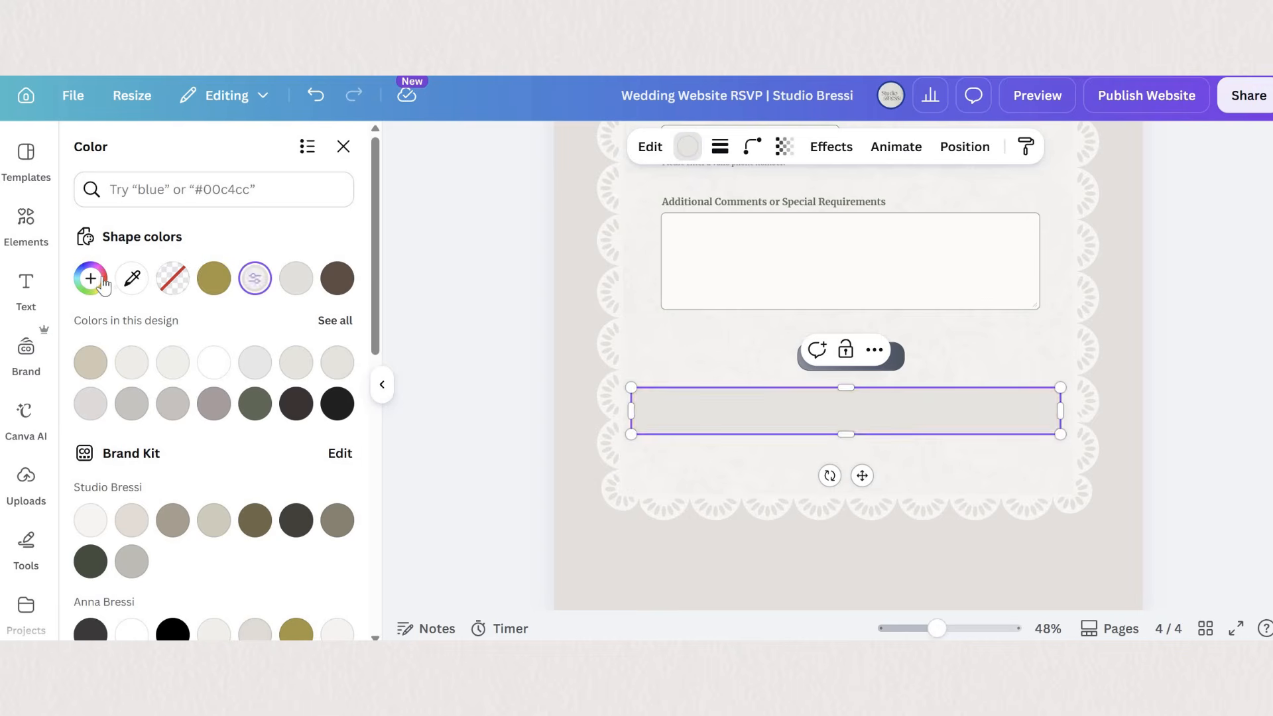
click(511, 463)
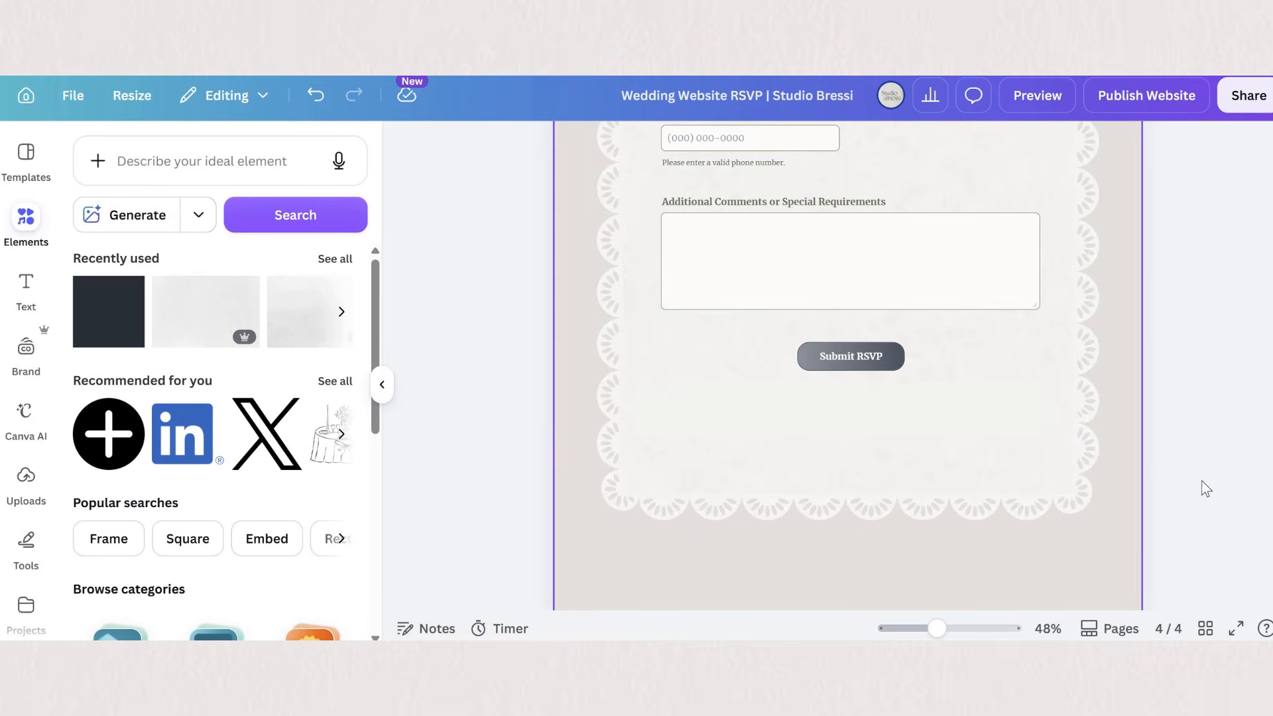
- Place the couple's framed beach photo over the lace frame's lower-left corner and tilt it slightly counterclockwise
scroll(1202, 479, up, 5)
scroll(1198, 472, down, 5)
click(763, 530)
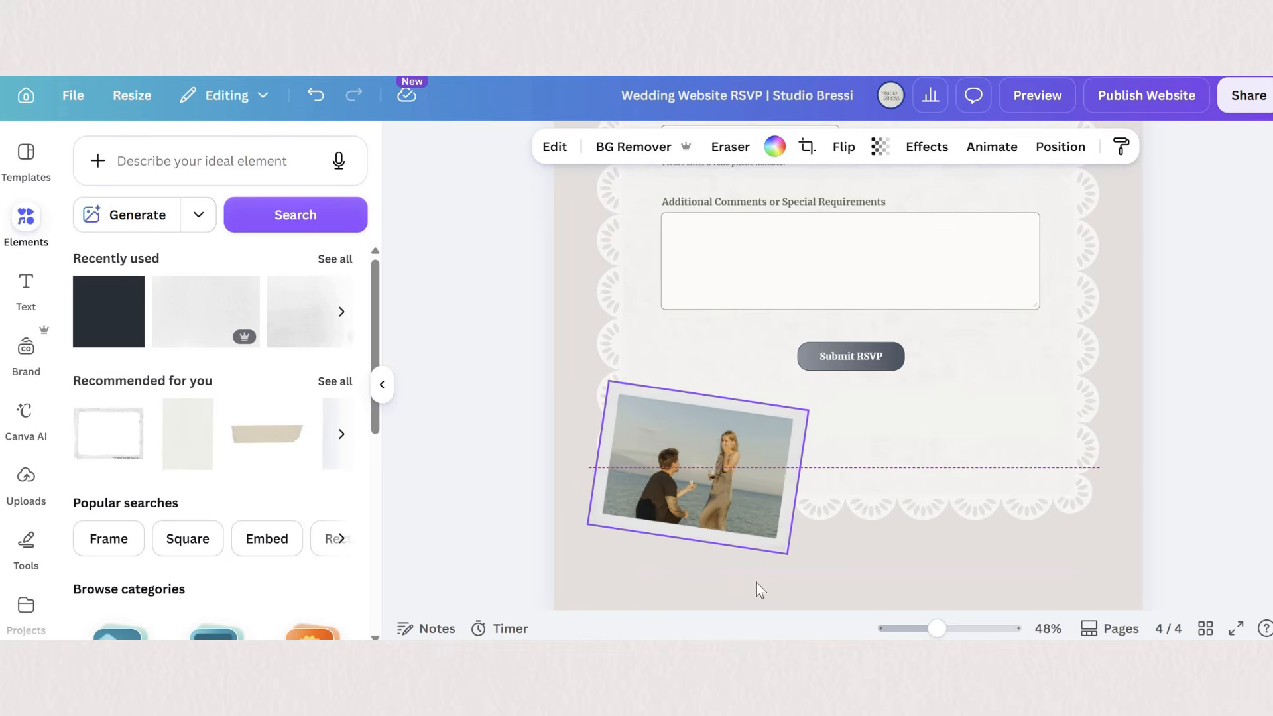
drag(681, 580, 713, 584)
- Set the RSVP heading above the form in Calgary at size 129 and center it within the lace frame
scroll(1023, 504, up, 7)
click(778, 232)
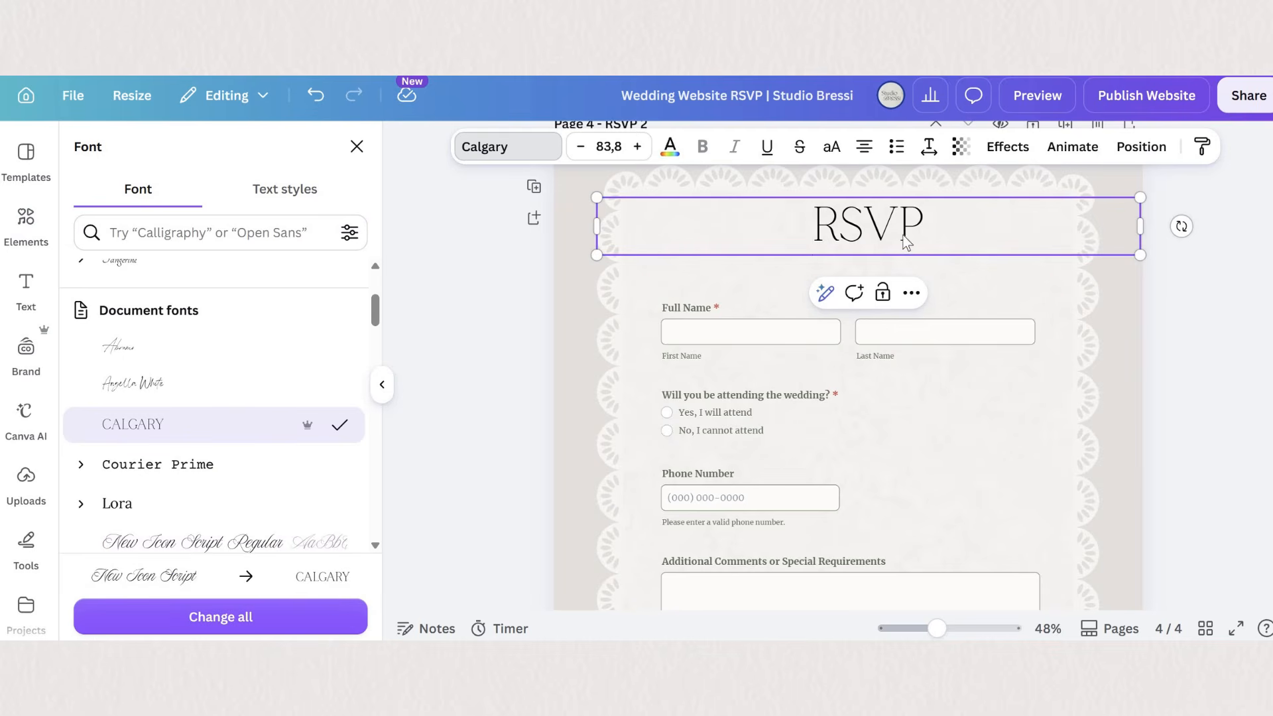
drag(1140, 226, 1061, 285)
click(880, 243)
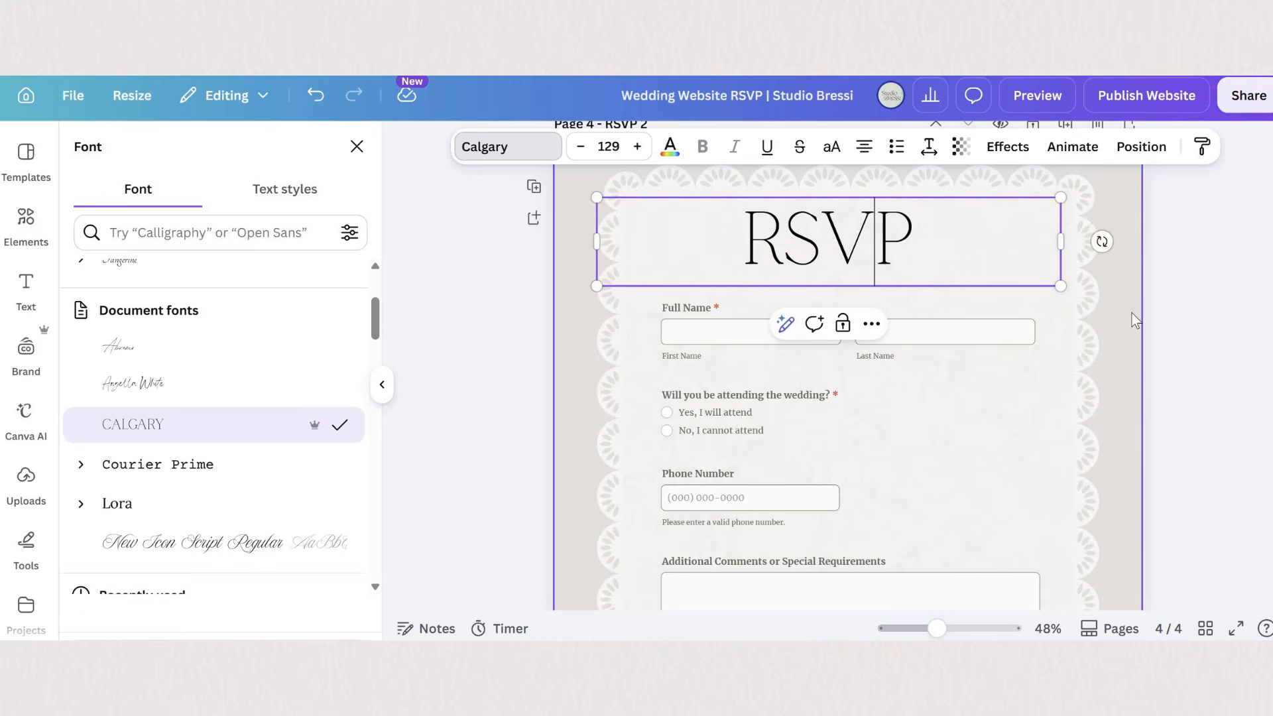
click(1137, 318)
click(955, 257)
drag(970, 250, 966, 247)
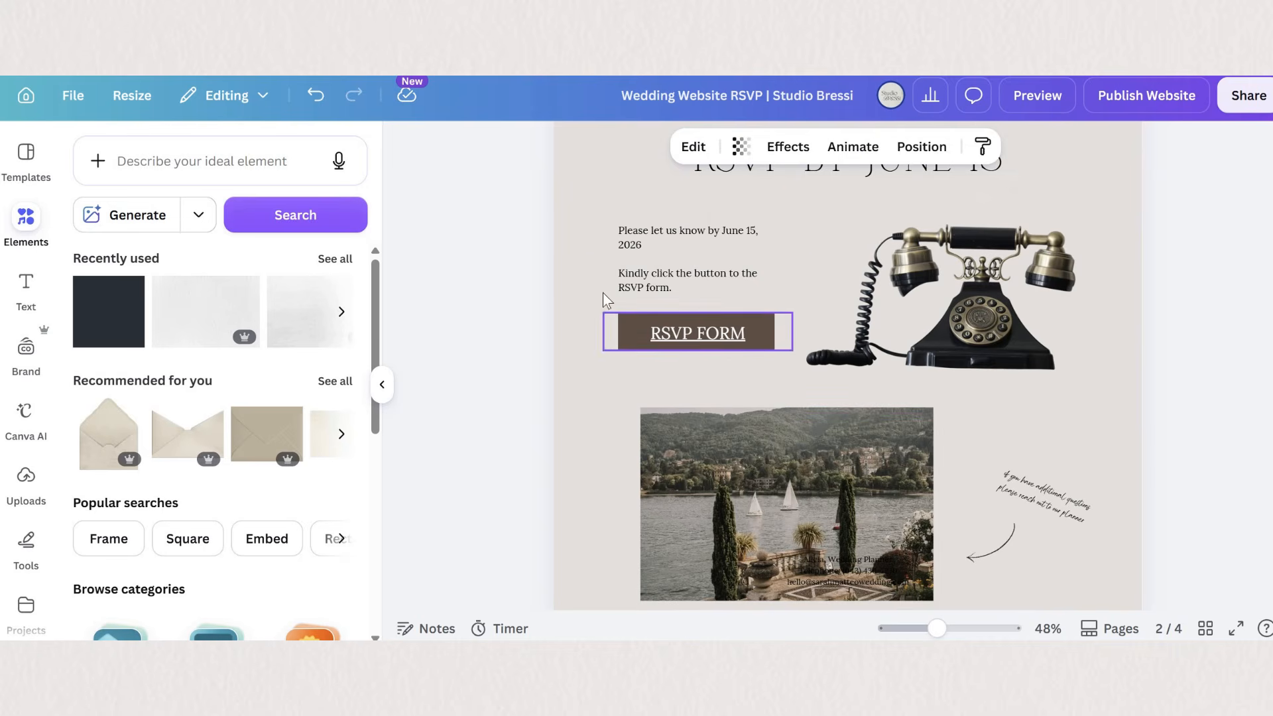
- Change the link of the RSVP FORM button text on the Details page to the page 4 - RSVP 2
click(700, 332)
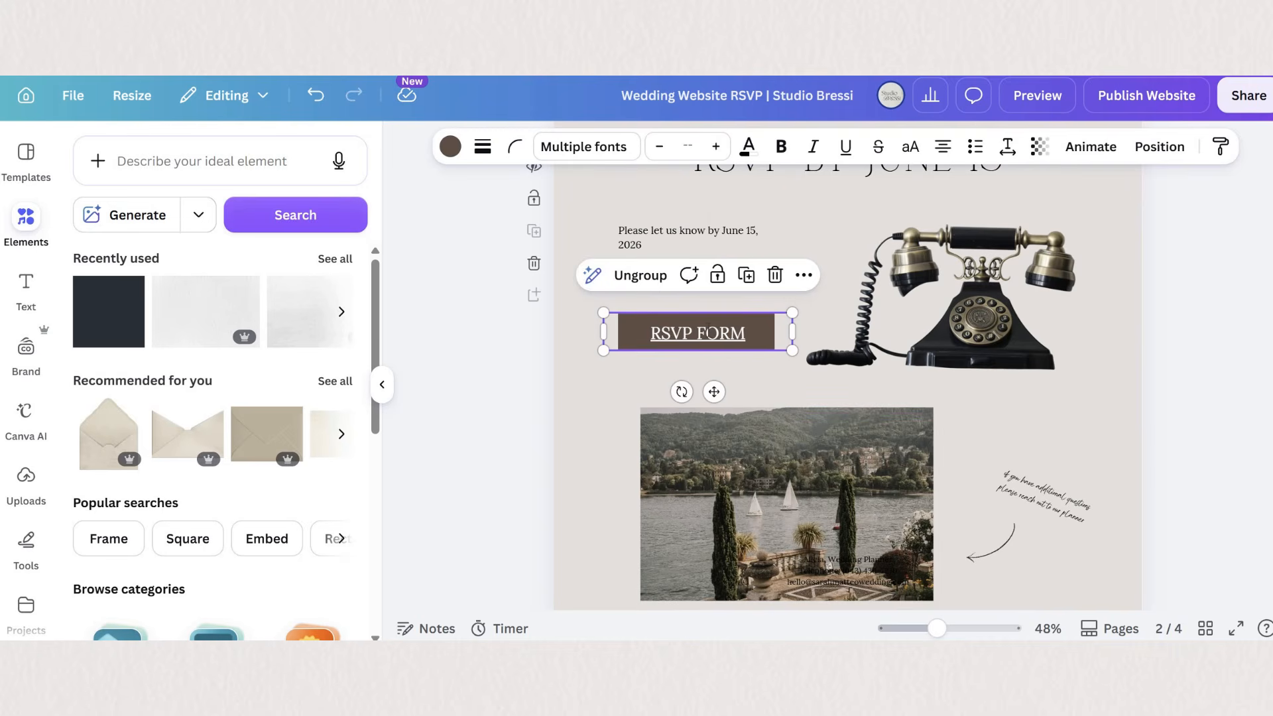
double_click(702, 333)
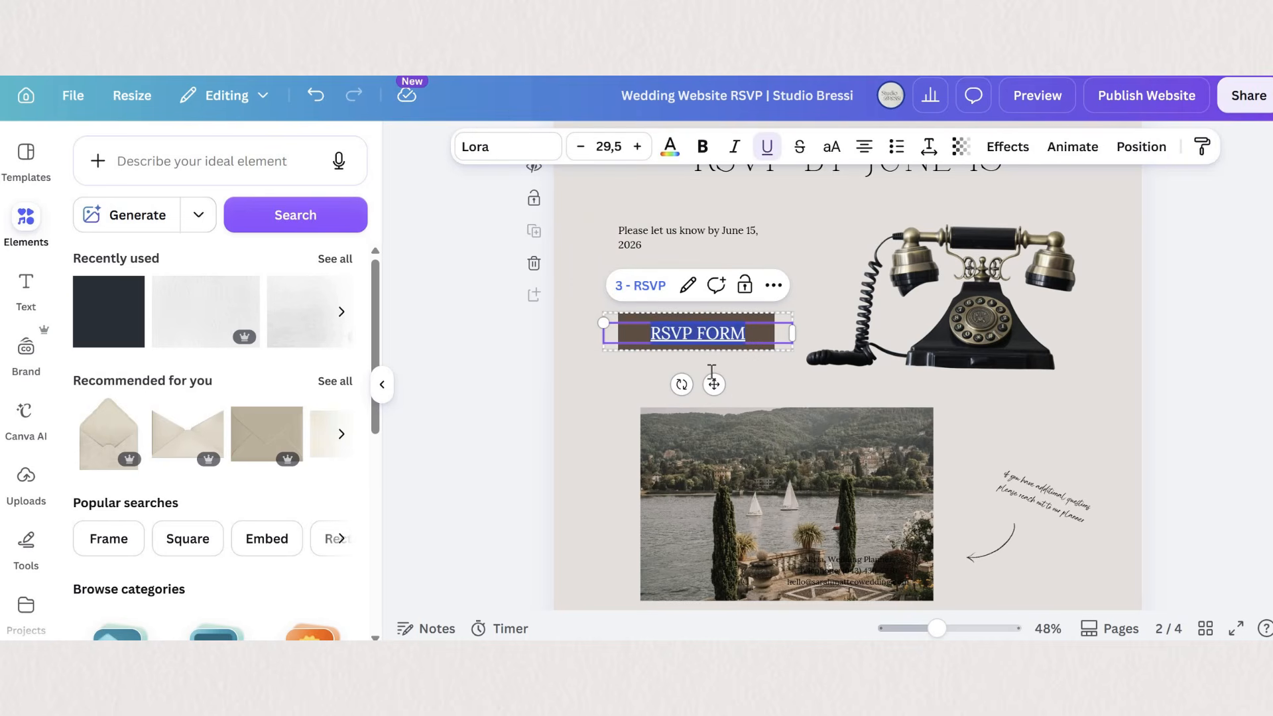
click(687, 285)
click(758, 432)
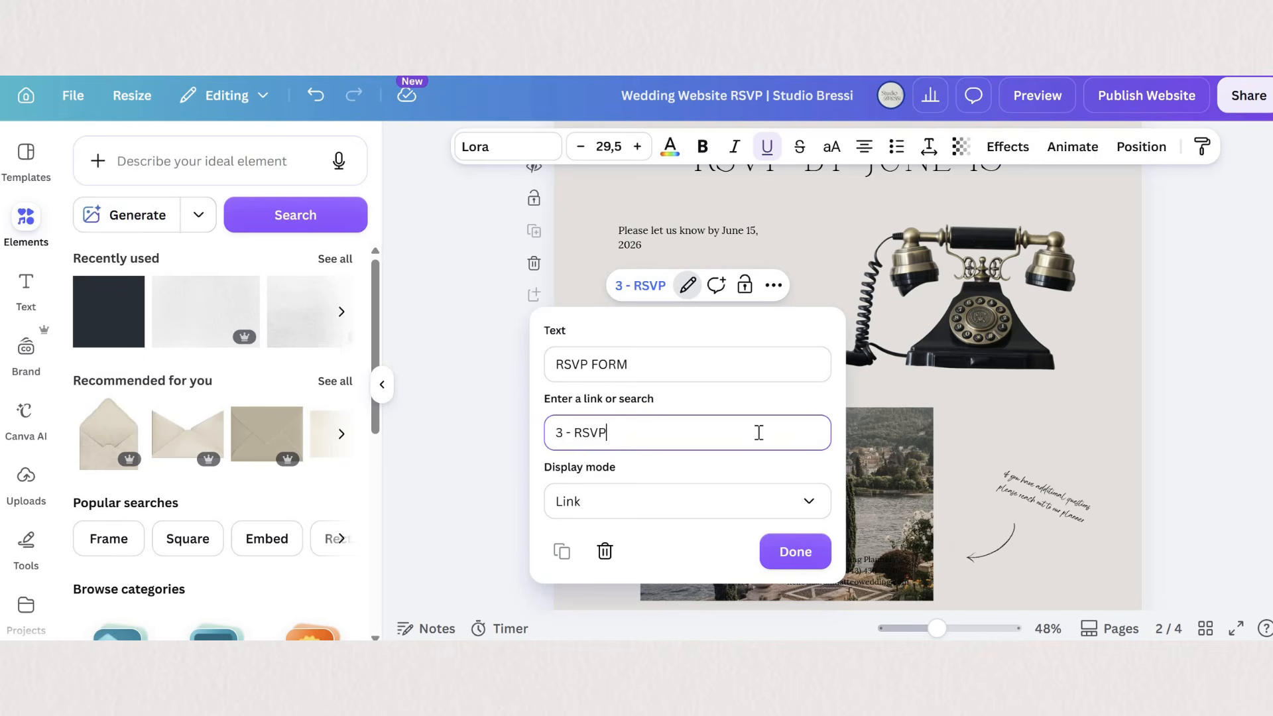
key(BackSpace)
key(BackSpace)
key(BackSpace)
key(BackSpace)
key(BackSpace)
key(BackSpace)
key(BackSpace)
key(BackSpace)
scroll(647, 617, down, 5)
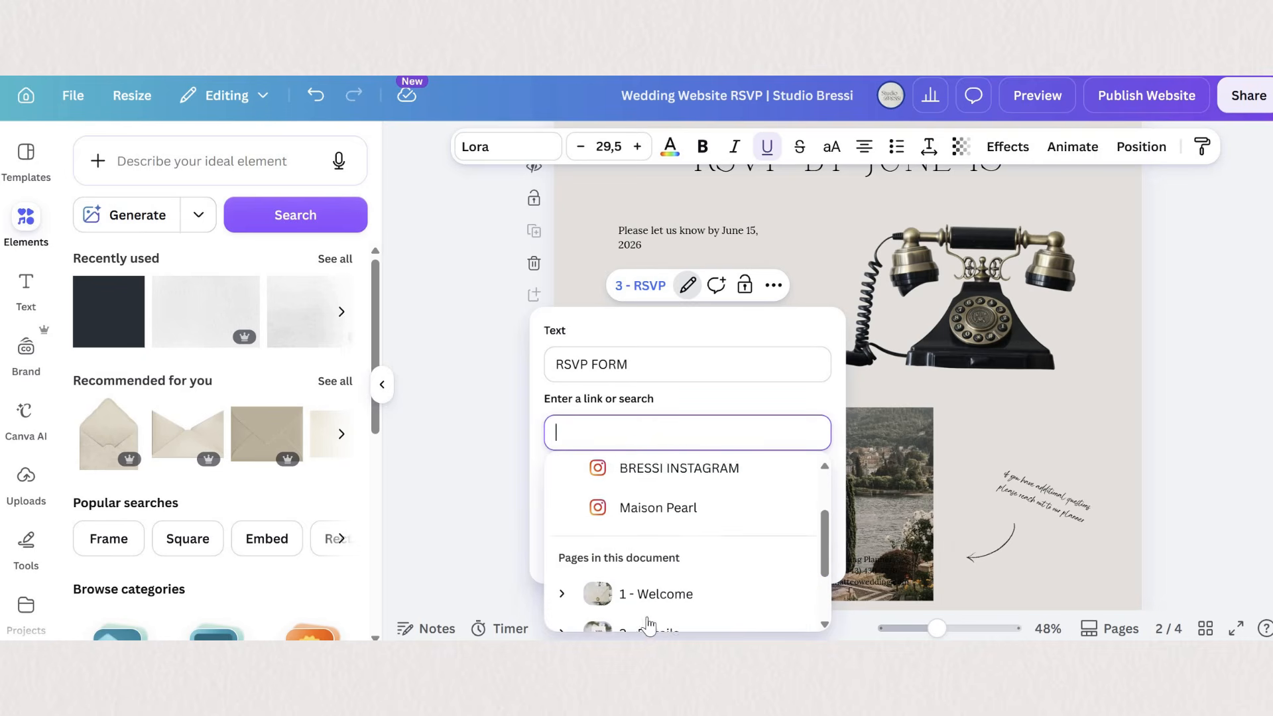
click(656, 614)
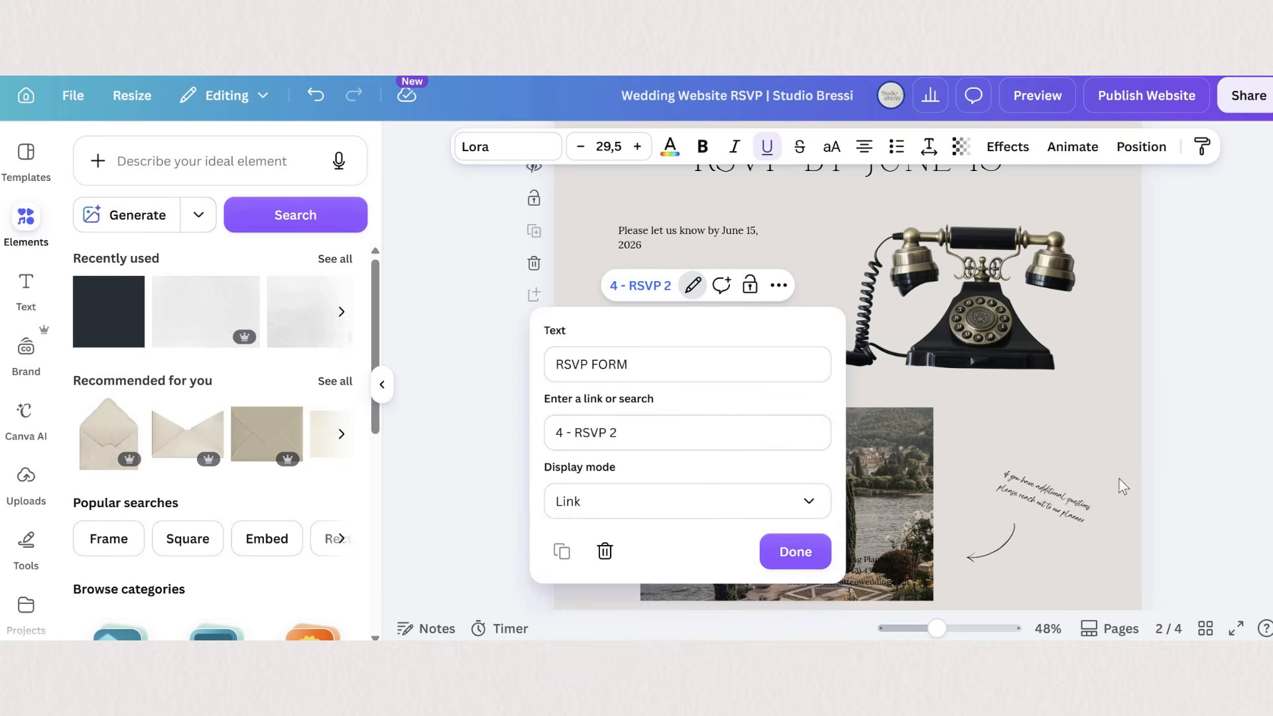
key(Escape)
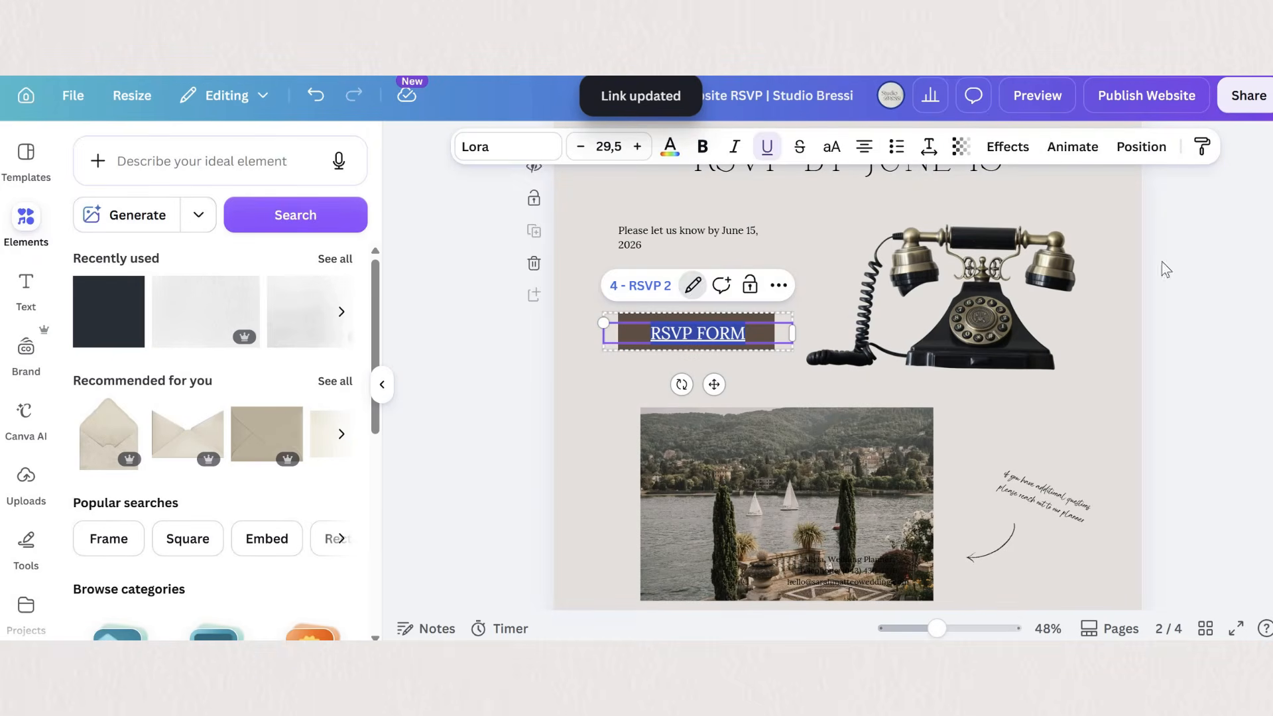
- Preview the website, follow the RSVP FORM link, and review the Jotform page down to its end
click(1035, 97)
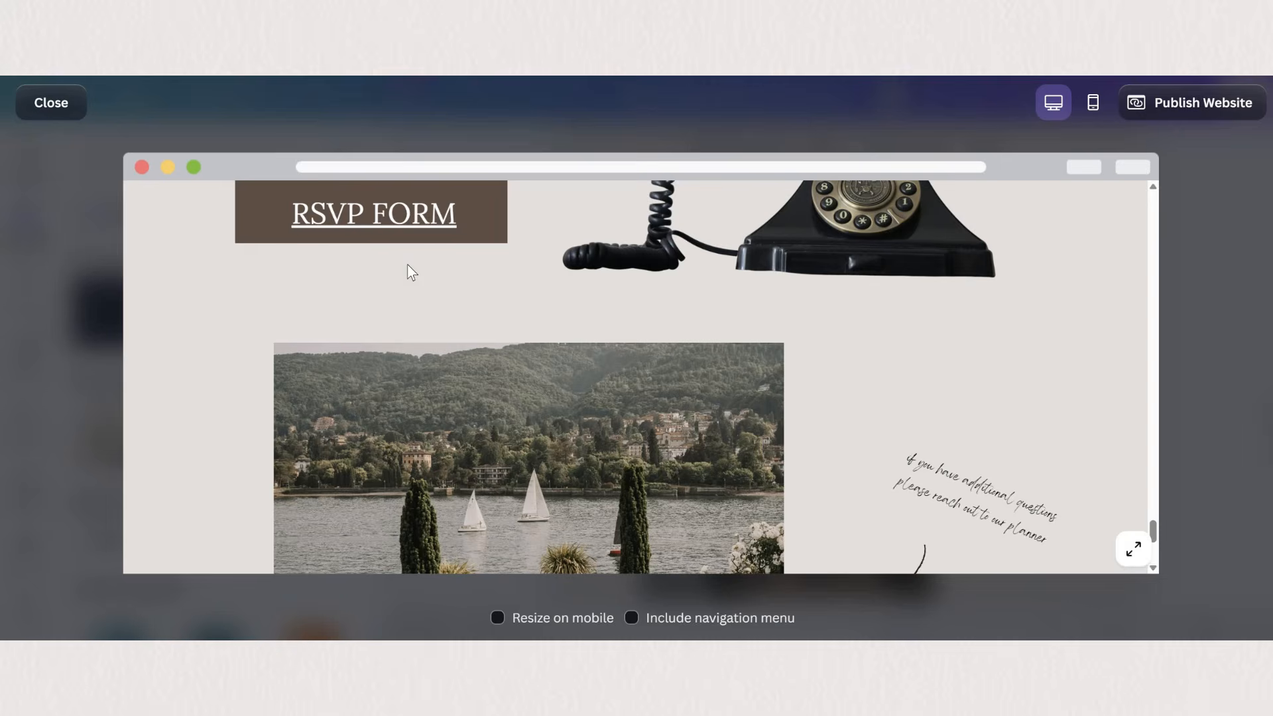
scroll(1063, 360, up, 1)
click(382, 292)
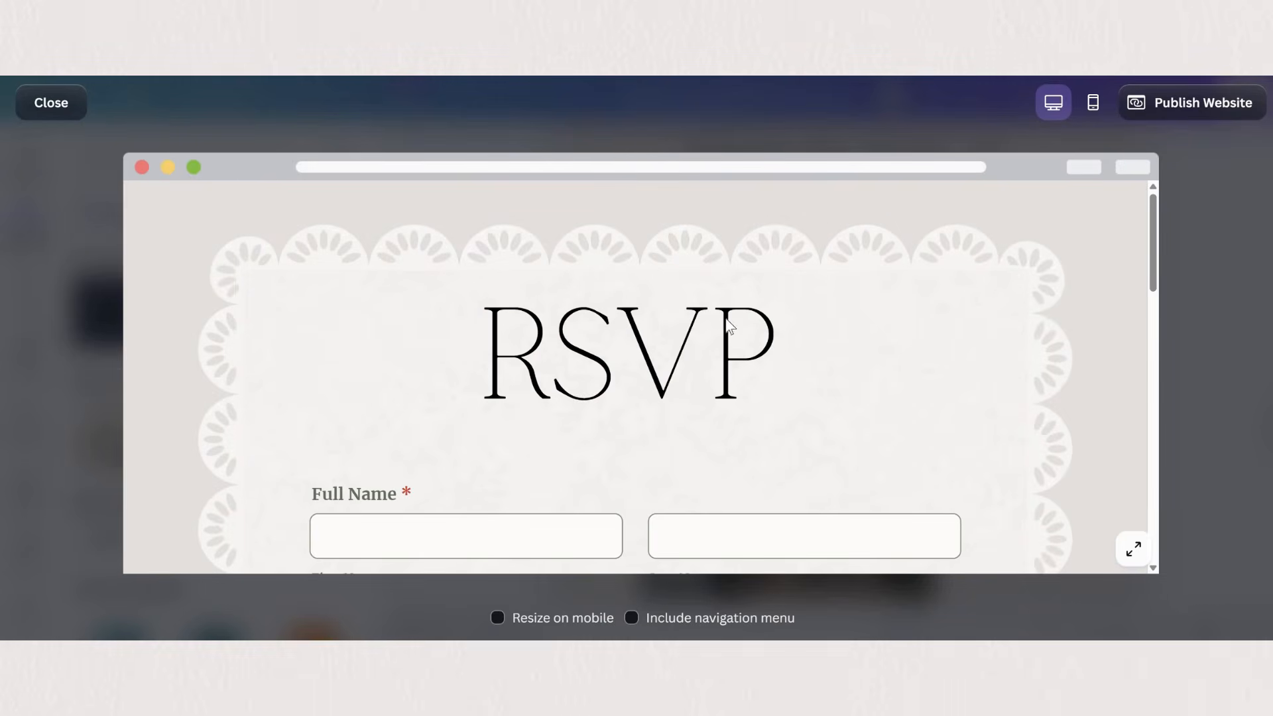
scroll(472, 494, down, 5)
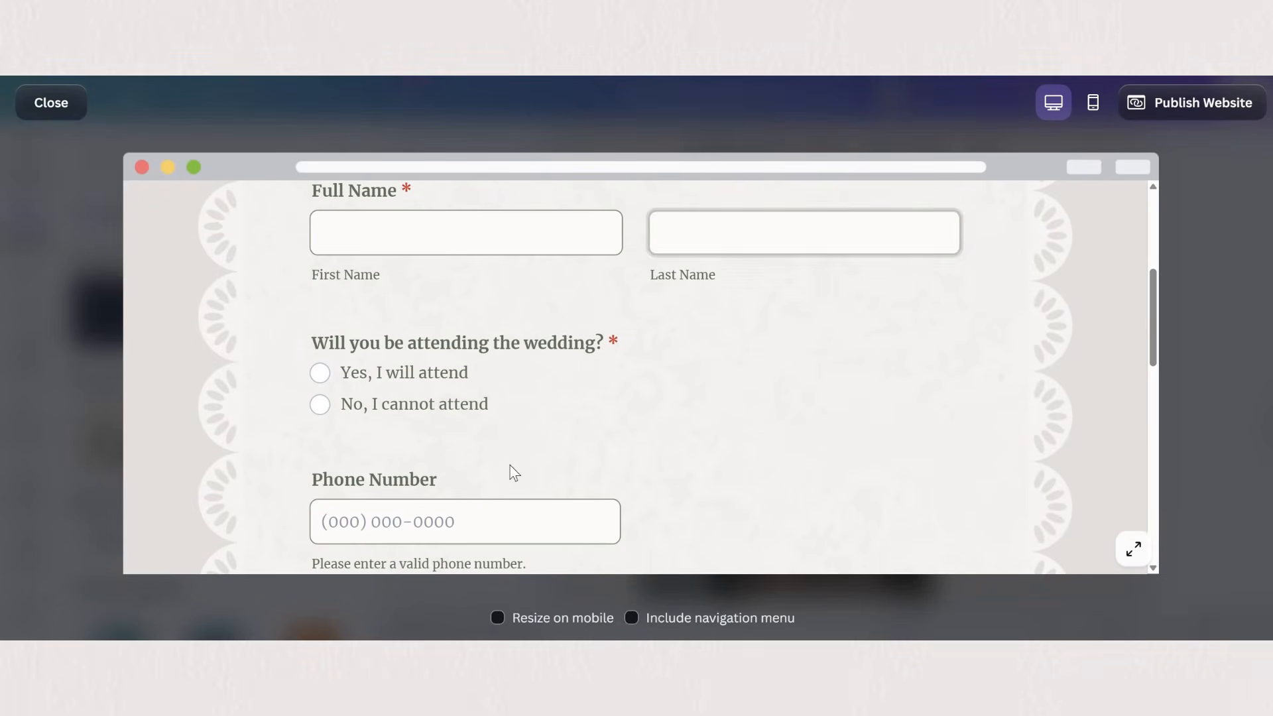
scroll(513, 464, down, 10)
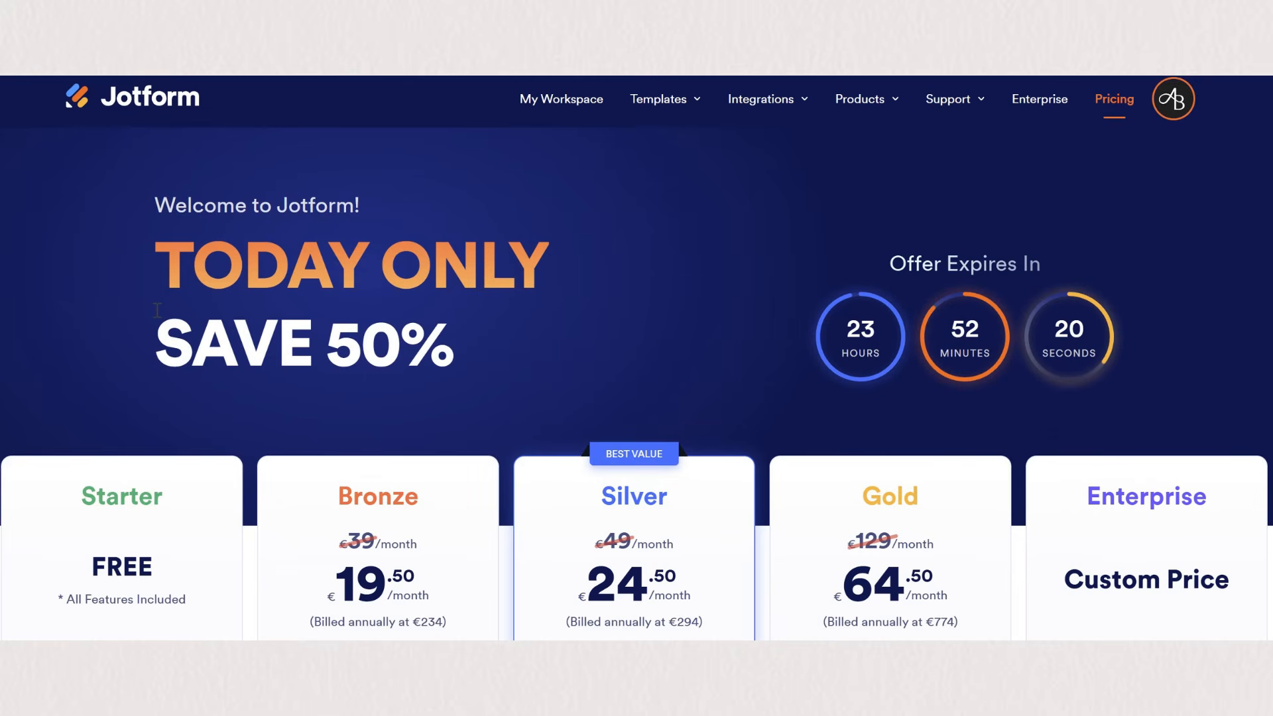
scroll(157, 310, down, 7)
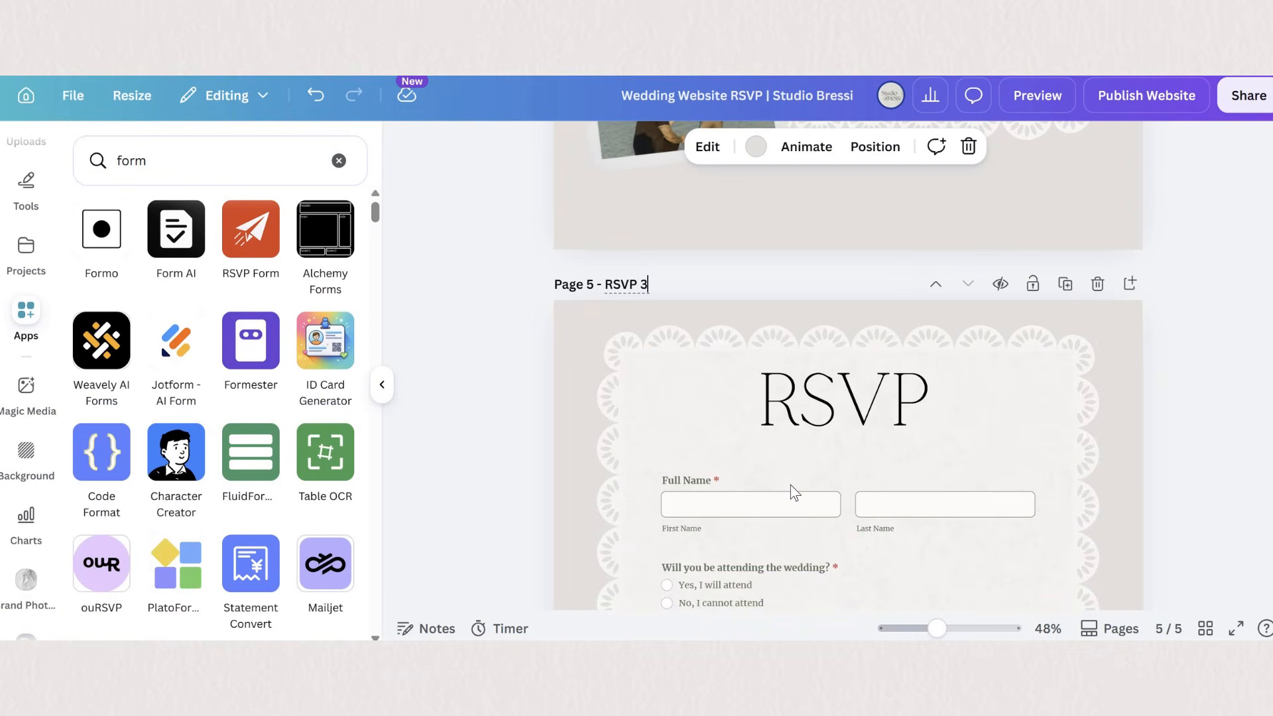
- Name the duplicated page RSVP 3 and delete its embedded Jotform
click(786, 488)
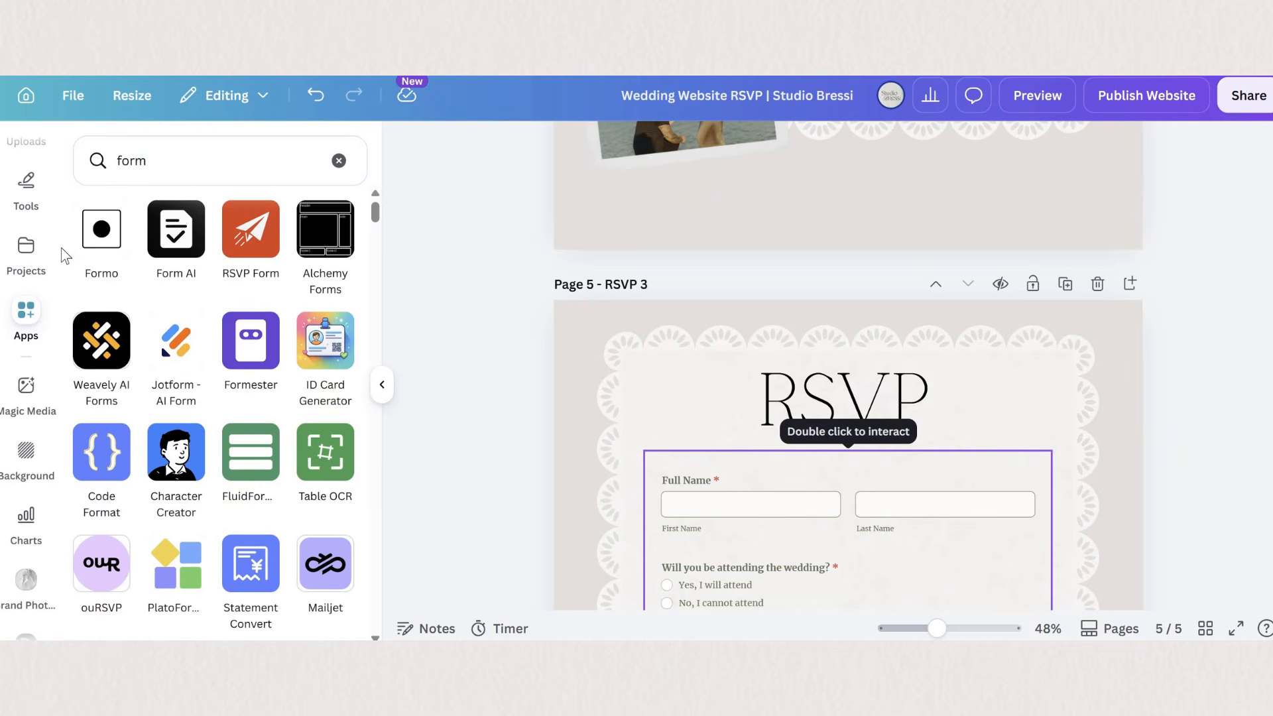
click(848, 531)
key(Delete)
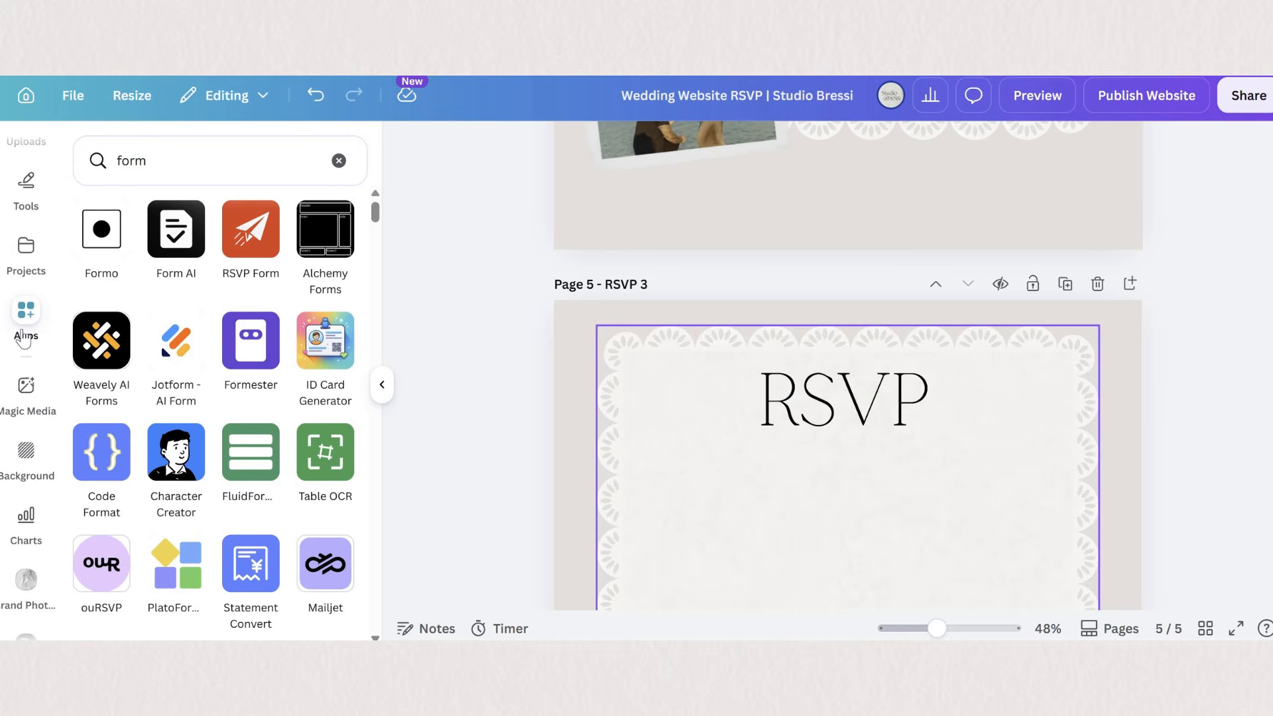
- Browse Canva's event forms and add the You're Invited wedding form to the RSVP 3 page
scroll(32, 226, up, 5)
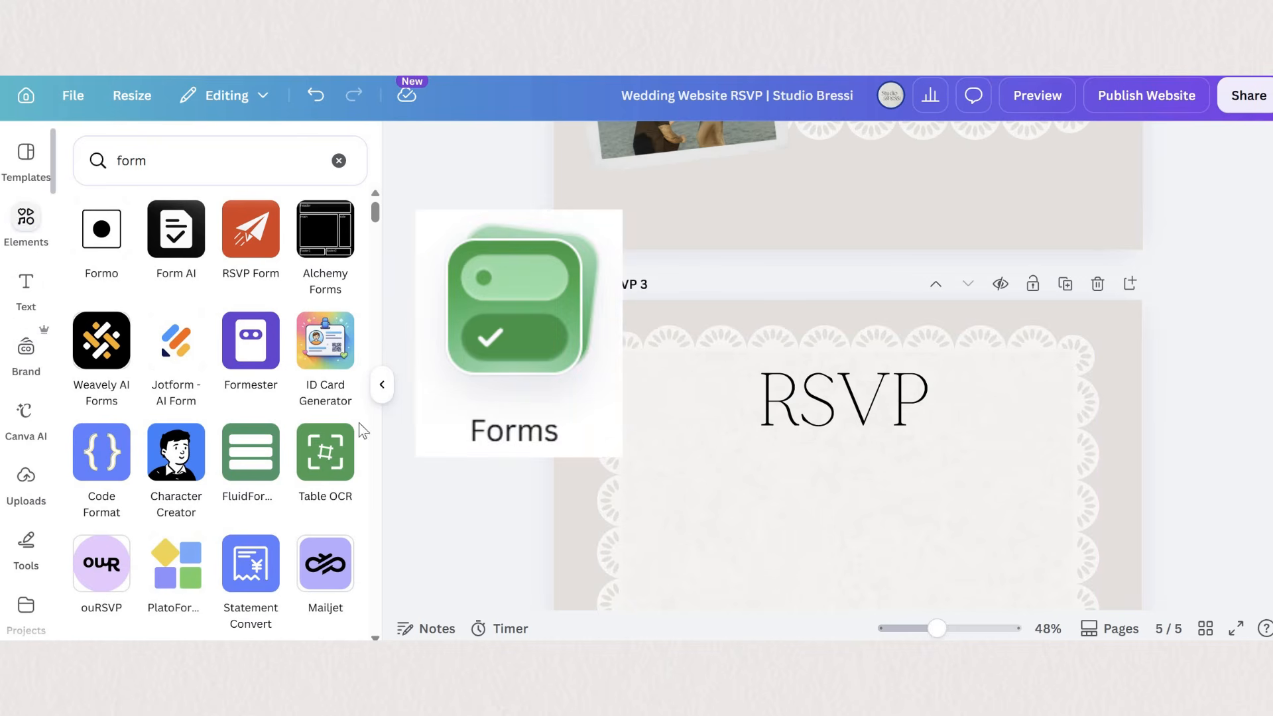
scroll(219, 410, down, 3)
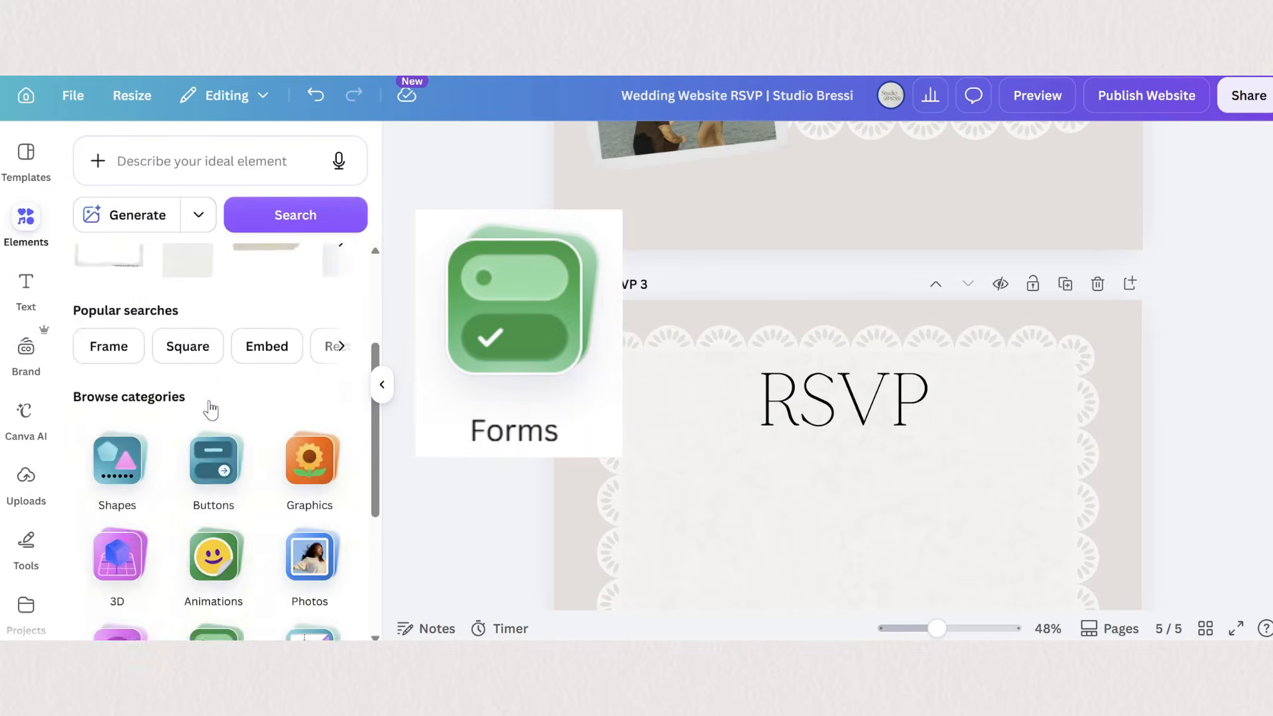
scroll(211, 410, down, 4)
click(215, 394)
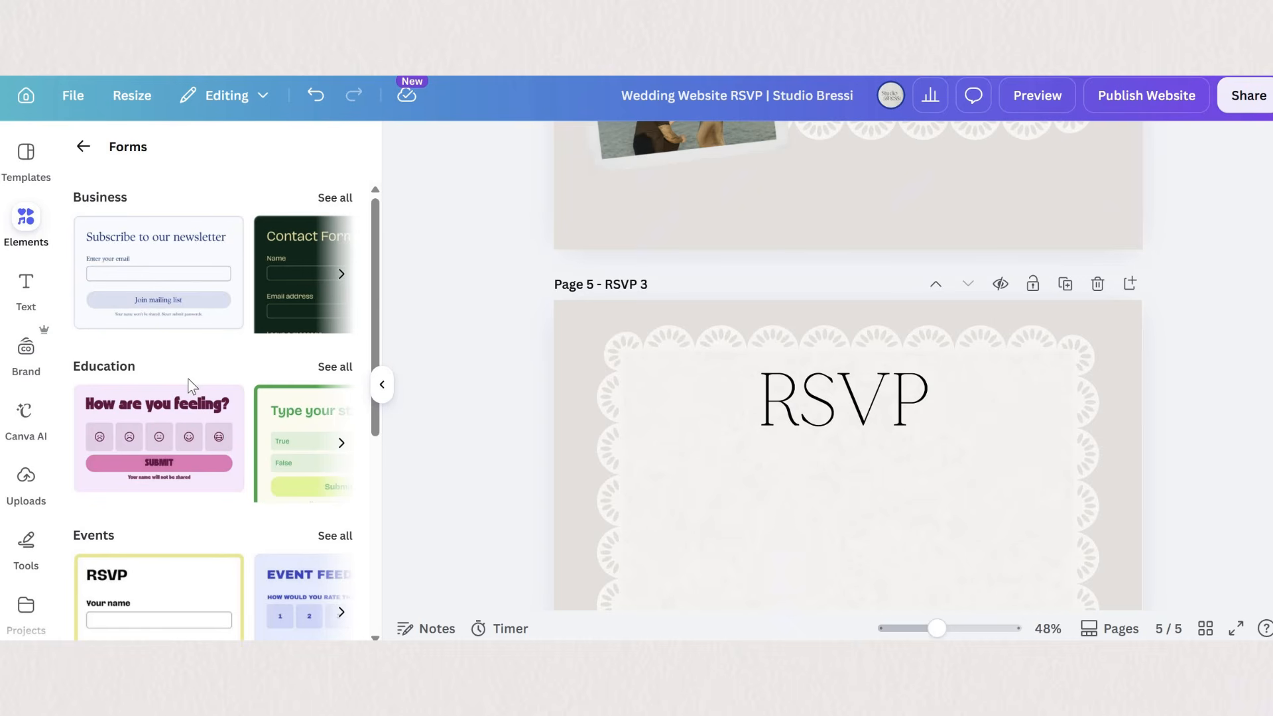
scroll(192, 386, down, 5)
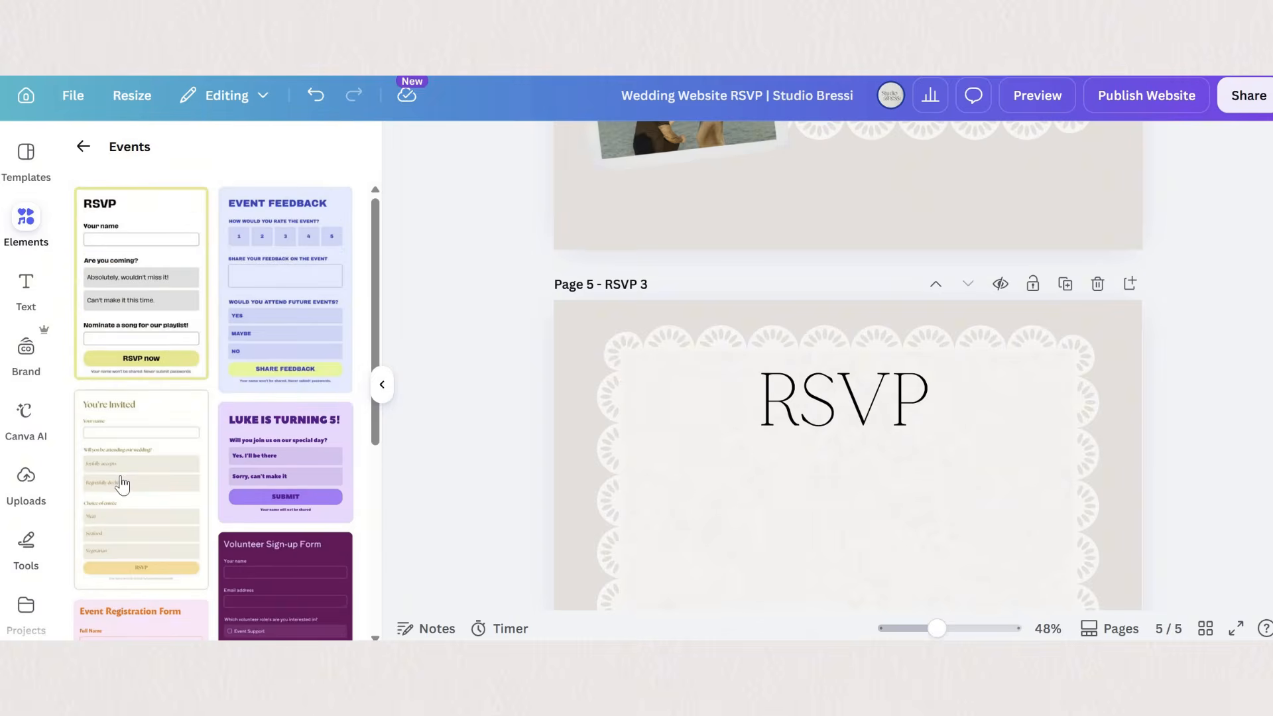
scroll(122, 478, down, 3)
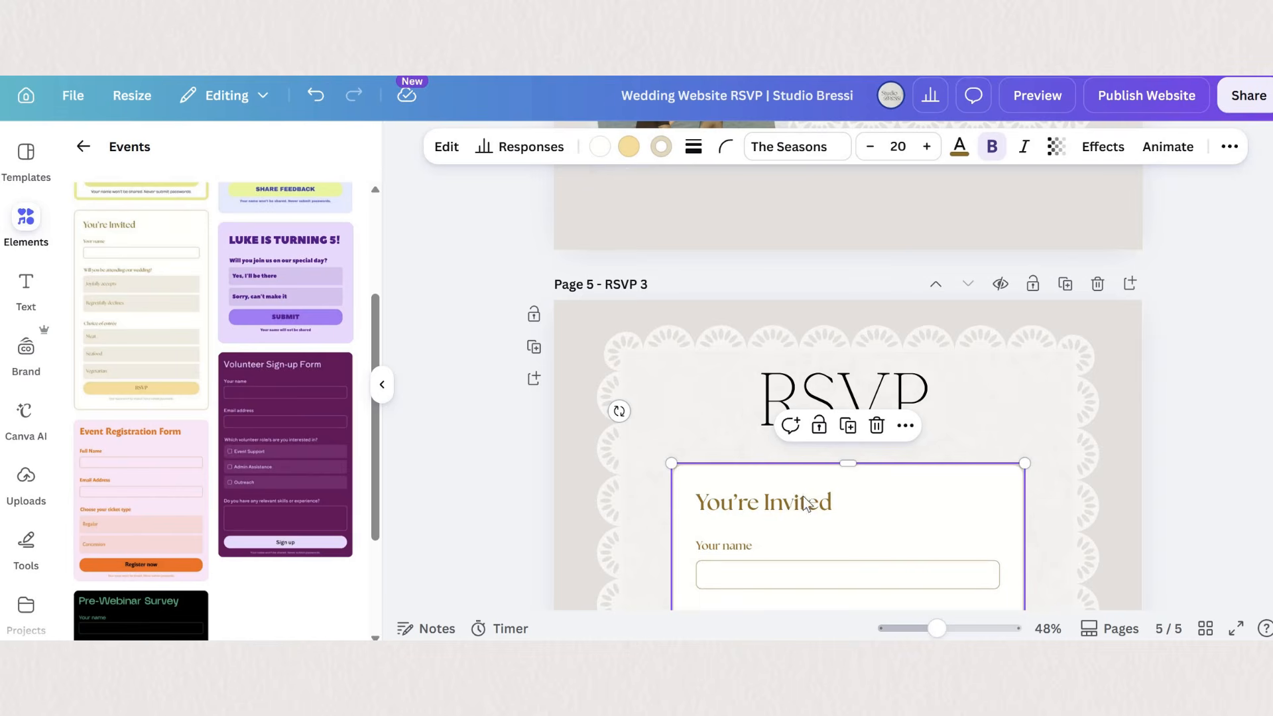
scroll(795, 506, down, 4)
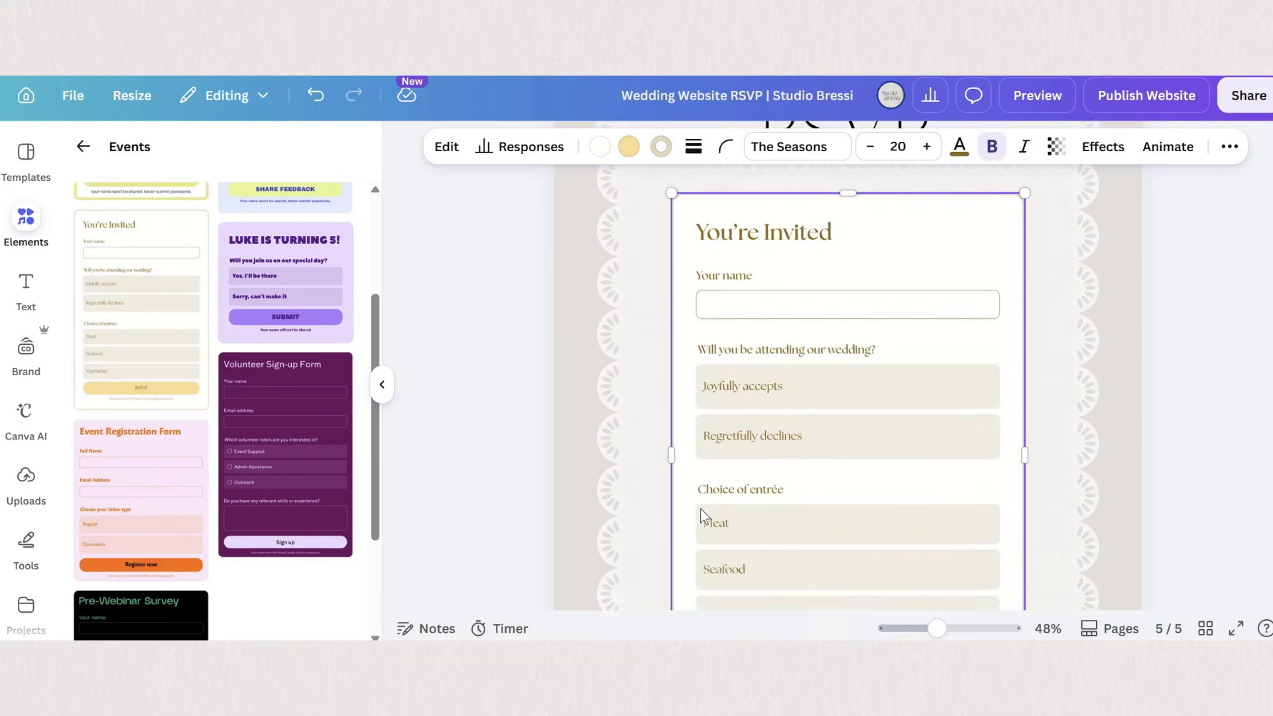
- Customize the wedding form with an added email question, a hidden header, and off-white and beige colors
scroll(703, 518, up, 2)
click(446, 147)
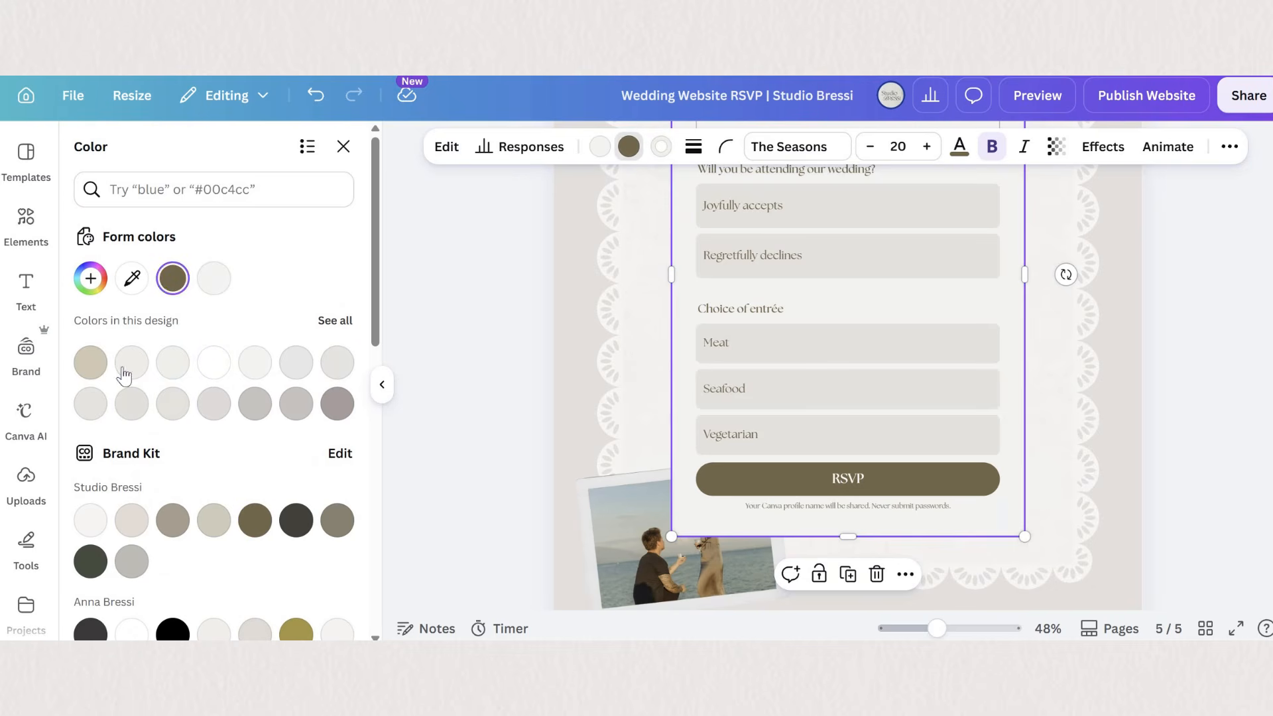
click(90, 362)
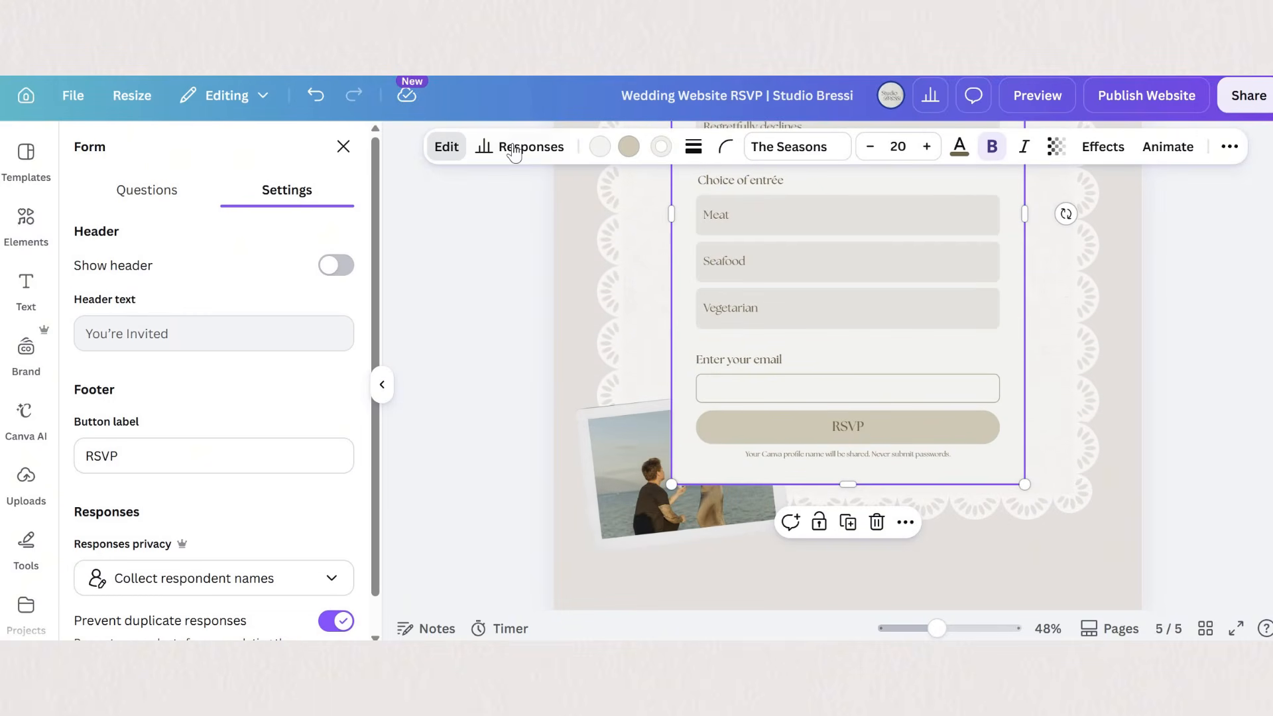
- Check the form's responses and preview the RSVP 3 page down to its end before returning to the editor
click(514, 149)
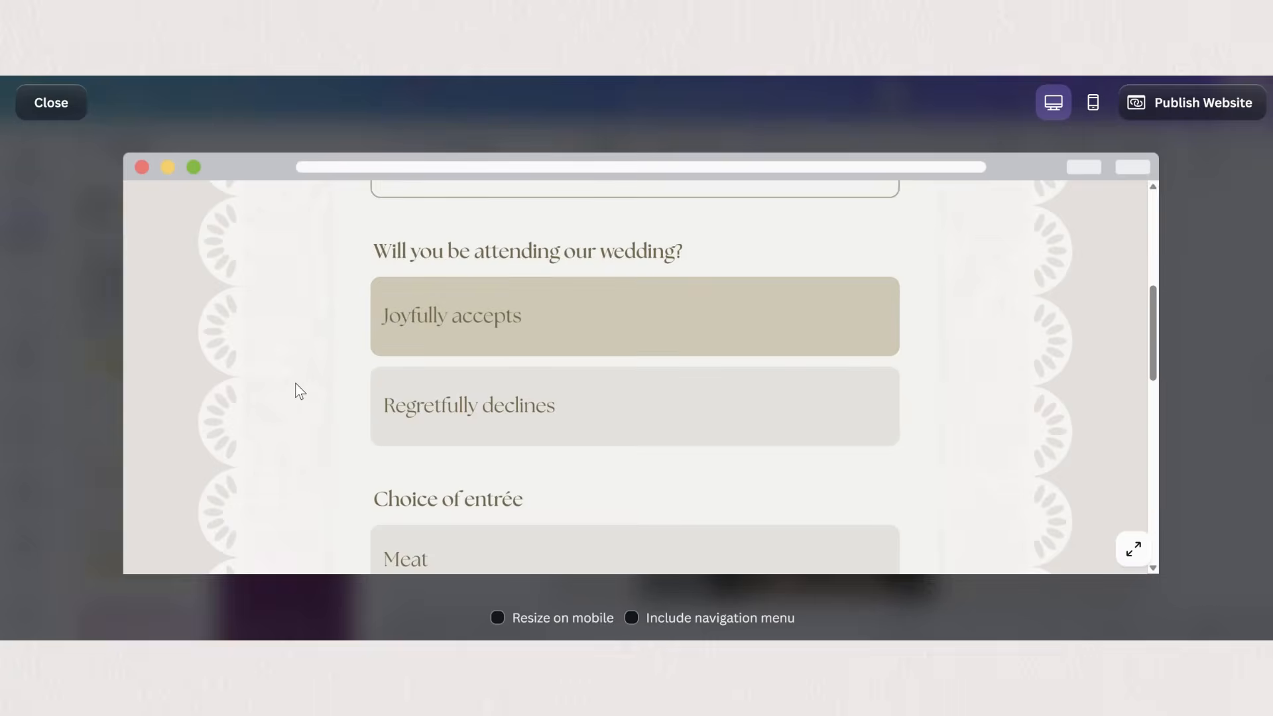
scroll(296, 383, up, 3)
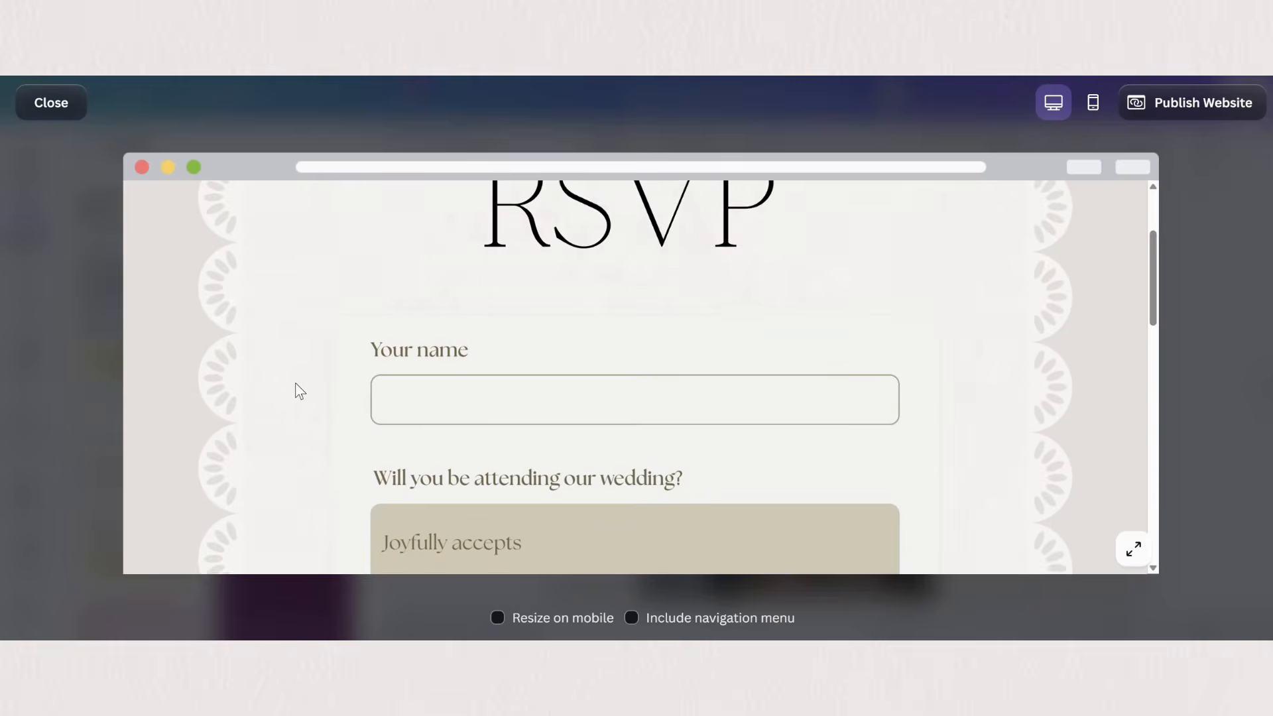
scroll(295, 385, down, 10)
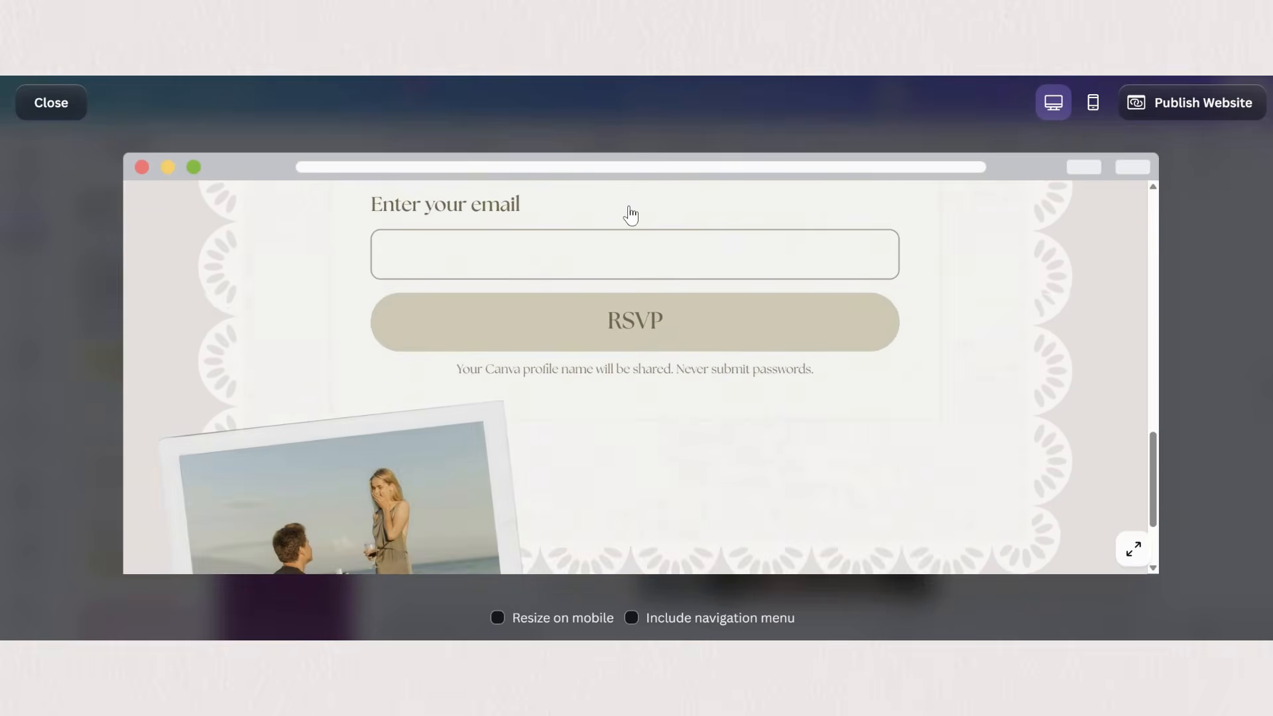
scroll(631, 215, down, 3)
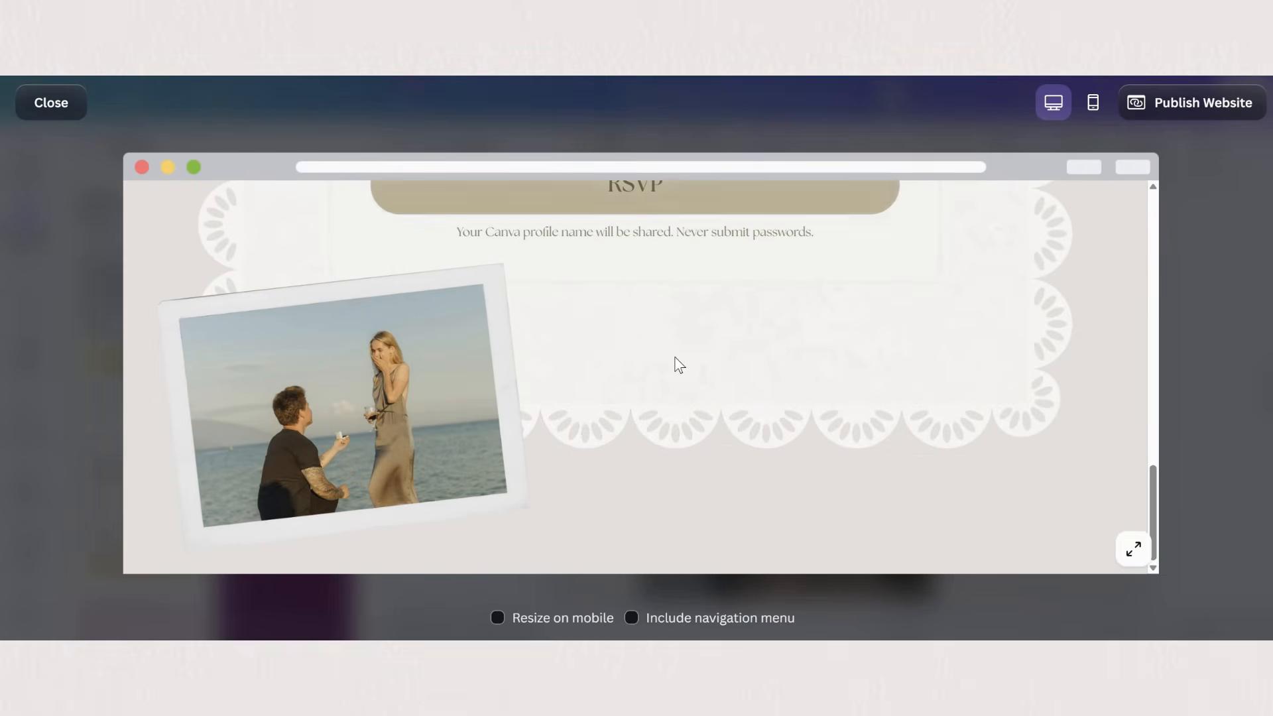
click(1236, 293)
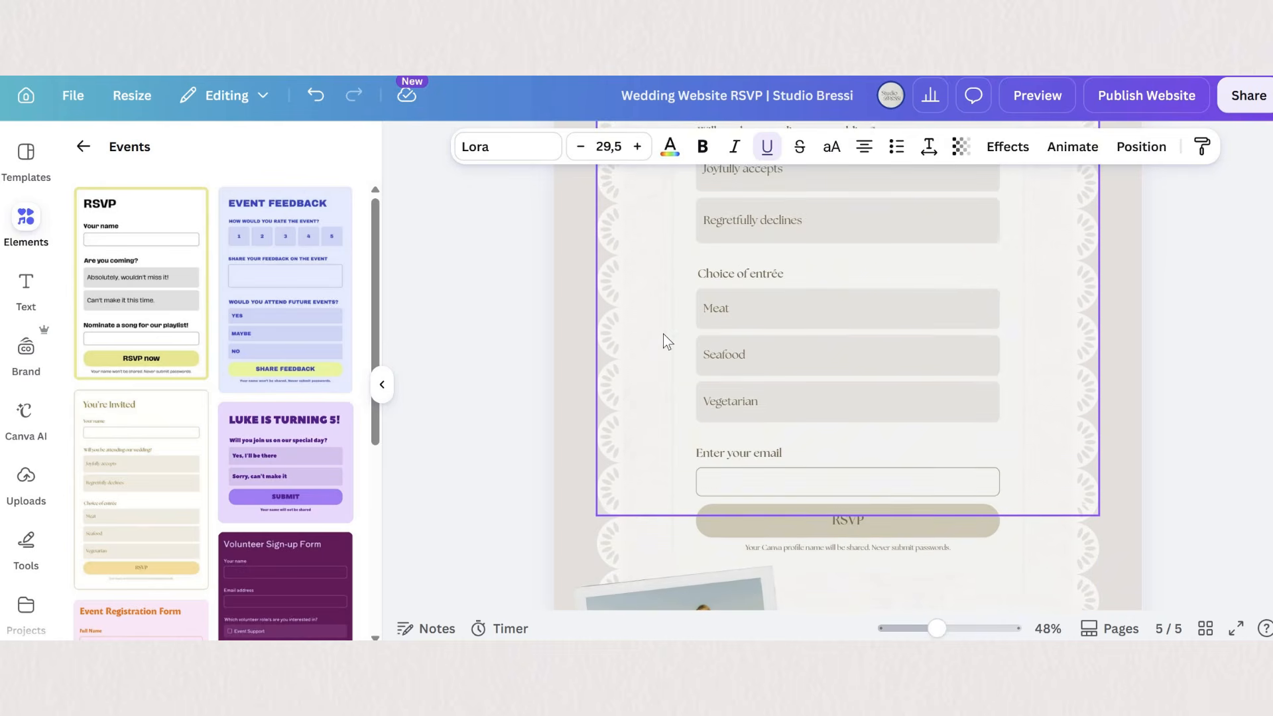
- View the Canva form's collected responses and link them to a sheet
click(739, 247)
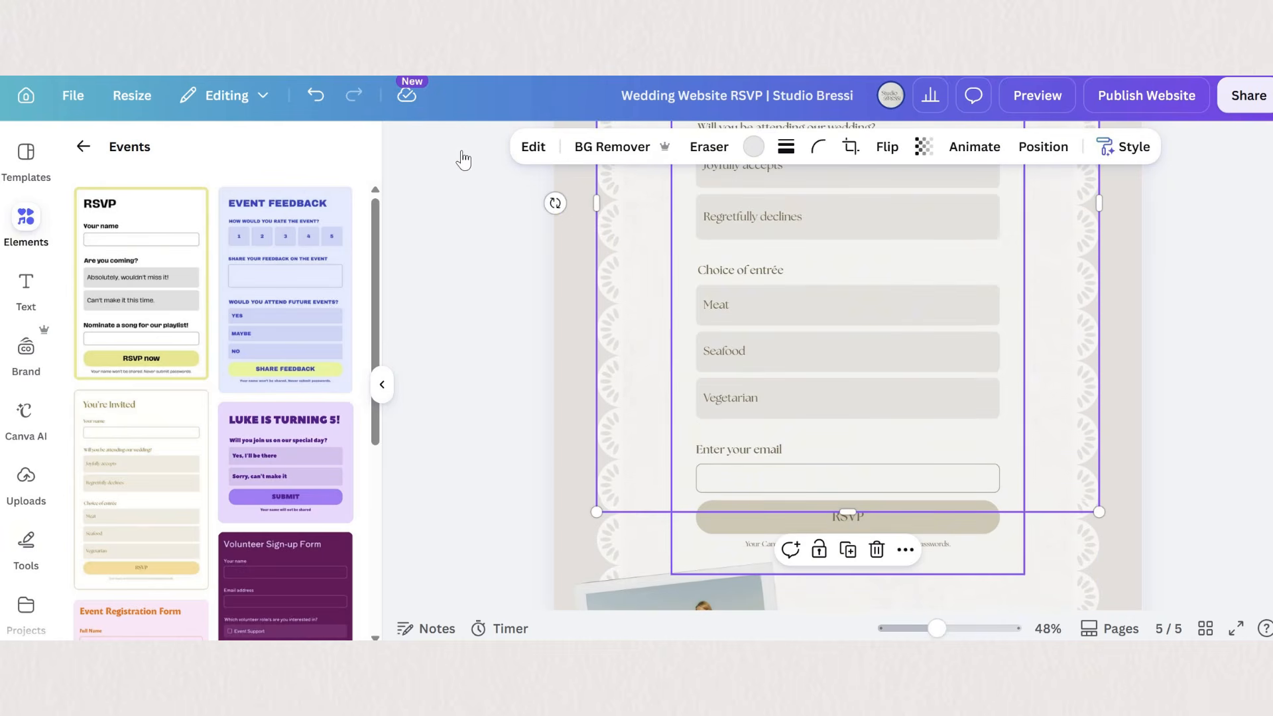
click(522, 156)
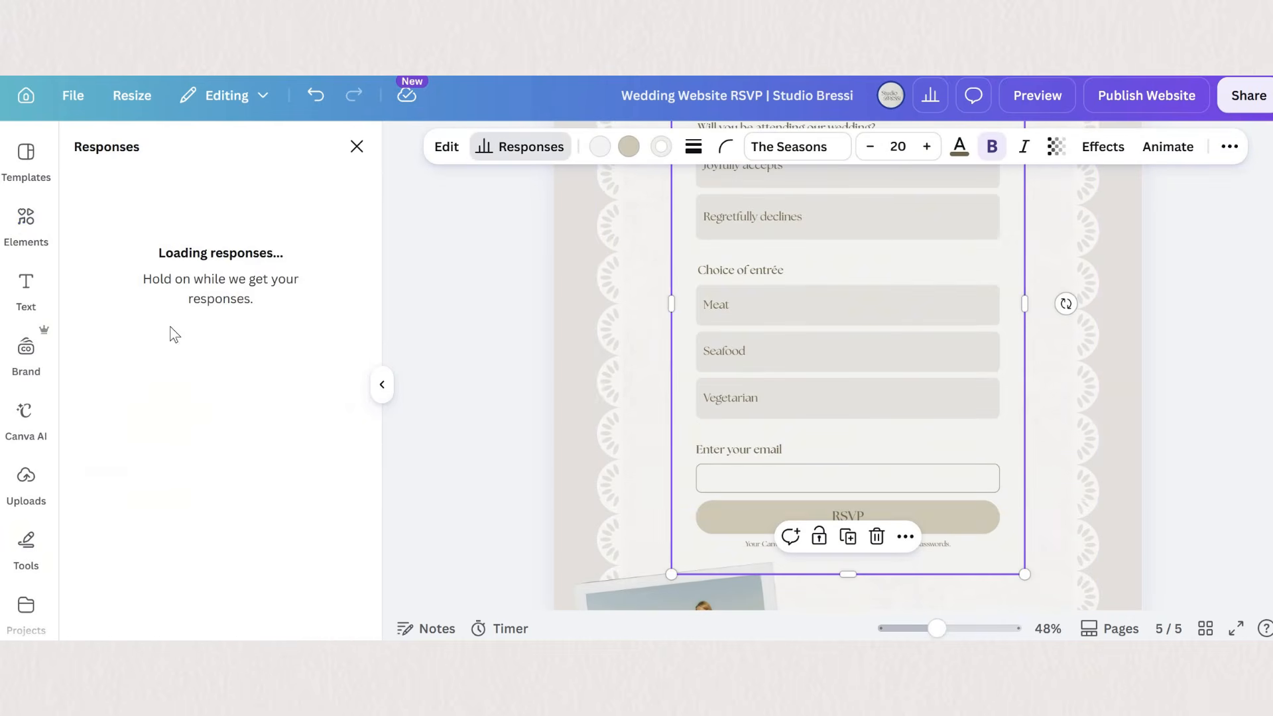
scroll(295, 323, right, 5)
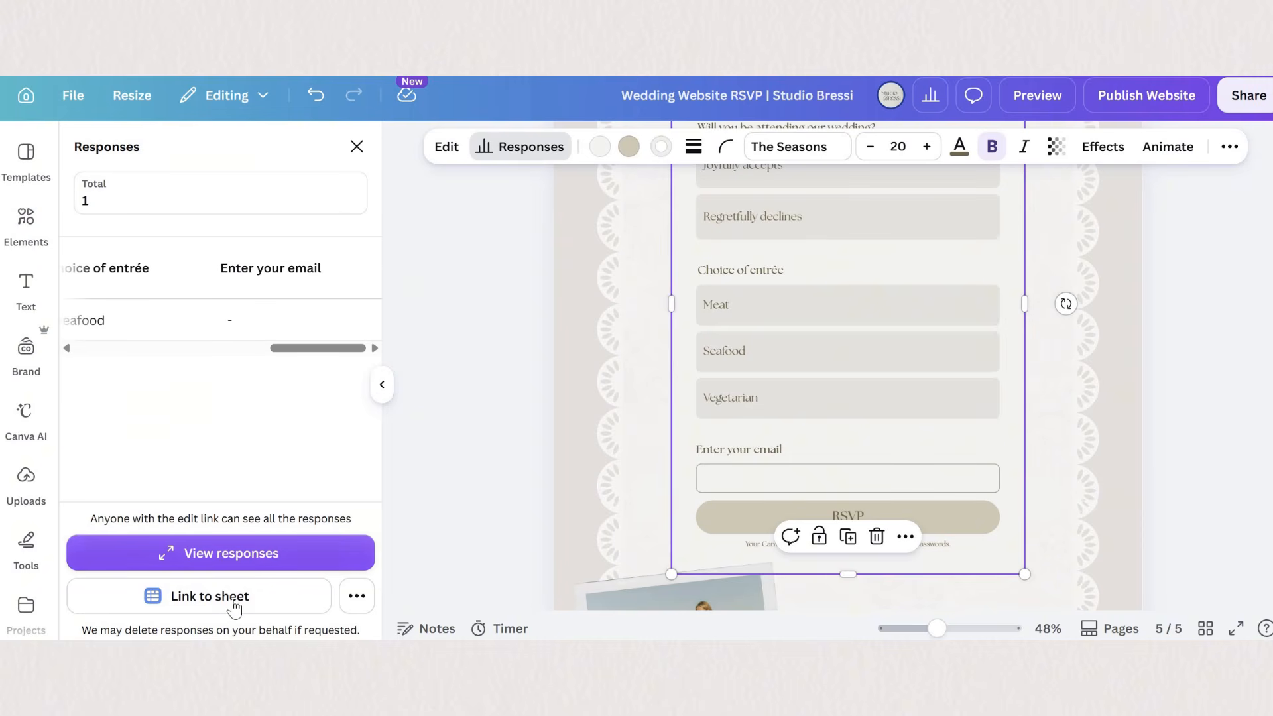
click(268, 611)
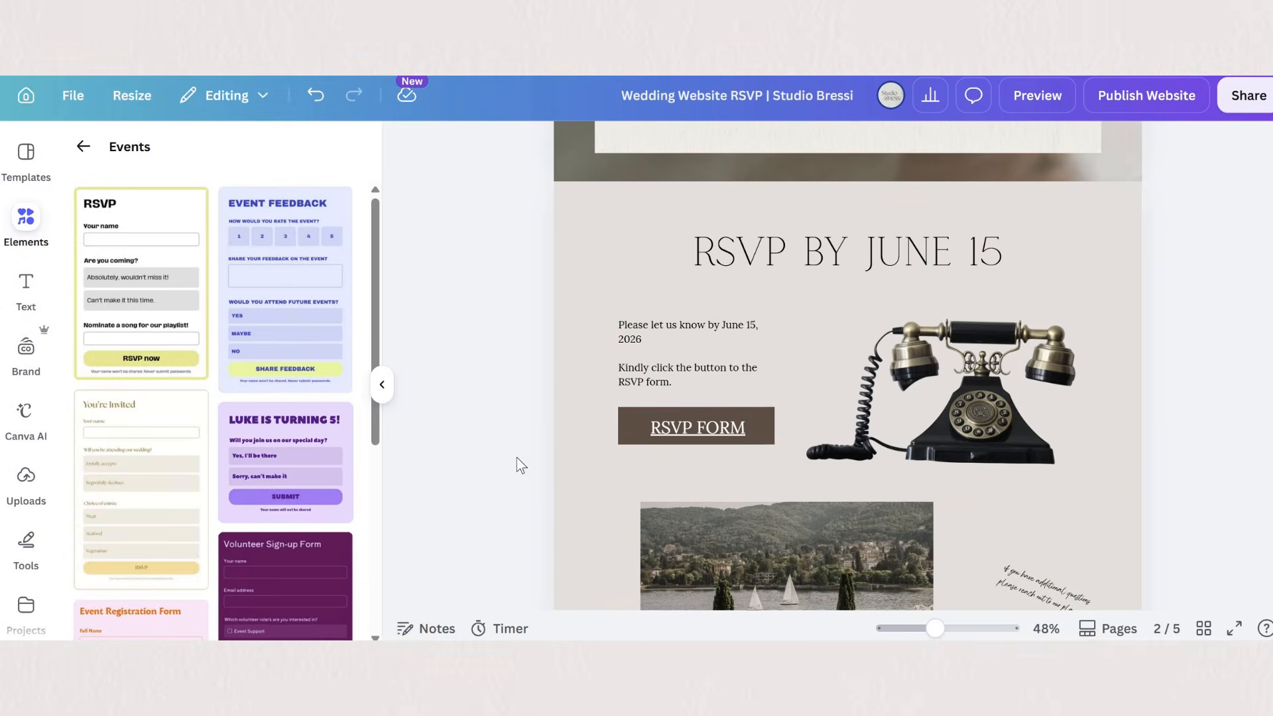
- Review the Canva, Jotform and Google Forms RSVP pages and return to the RSVP section on the Details page
scroll(521, 464, down, 20)
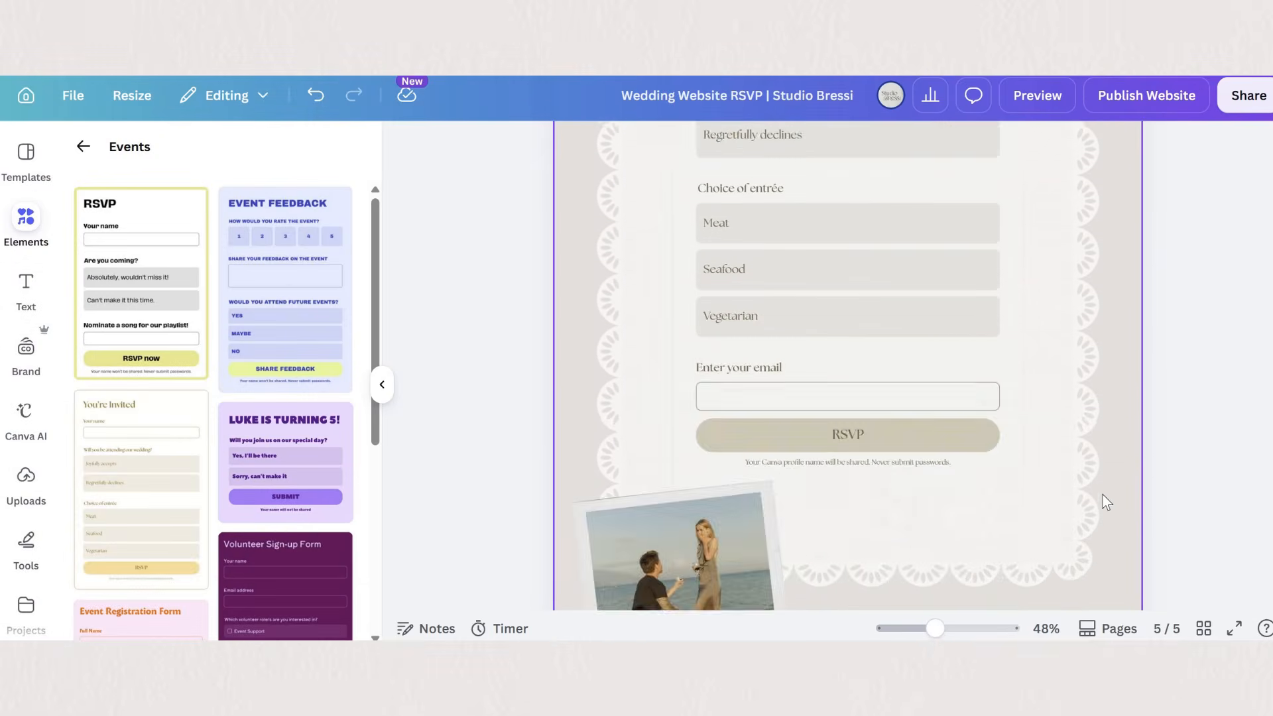
scroll(1107, 502, up, 3)
scroll(1107, 502, up, 1)
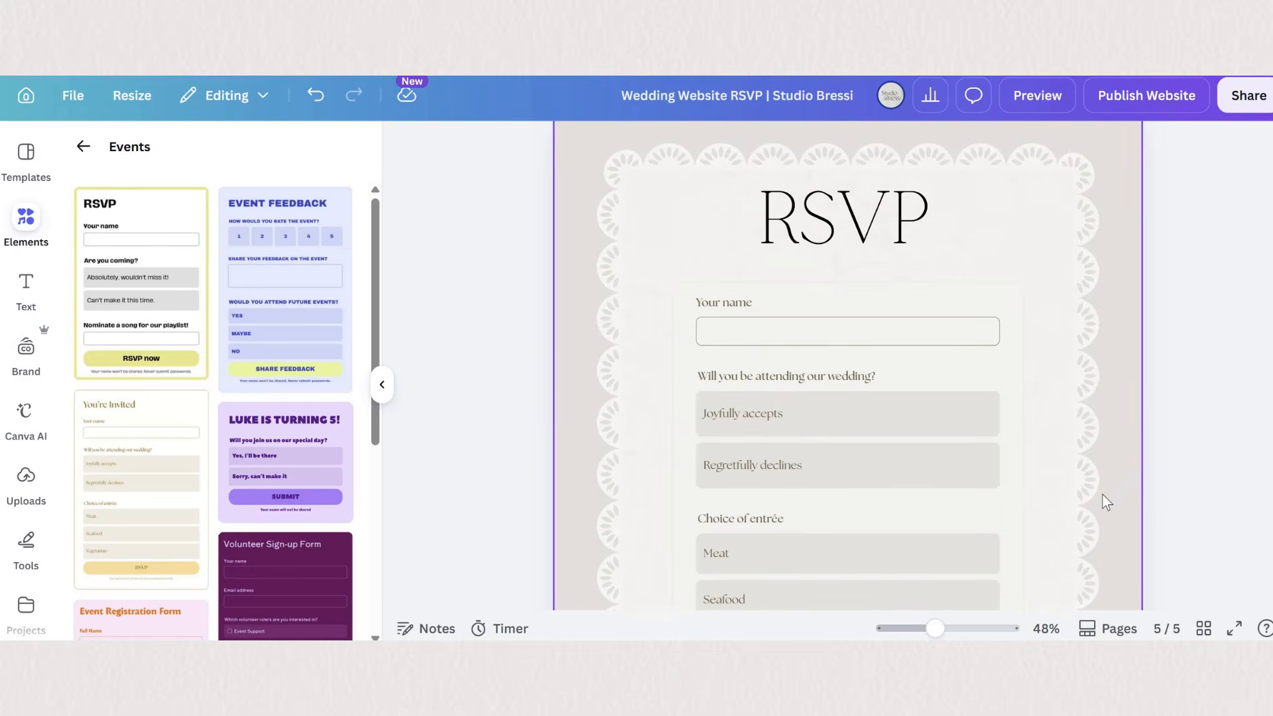
scroll(1104, 498, up, 4)
scroll(1104, 497, up, 3)
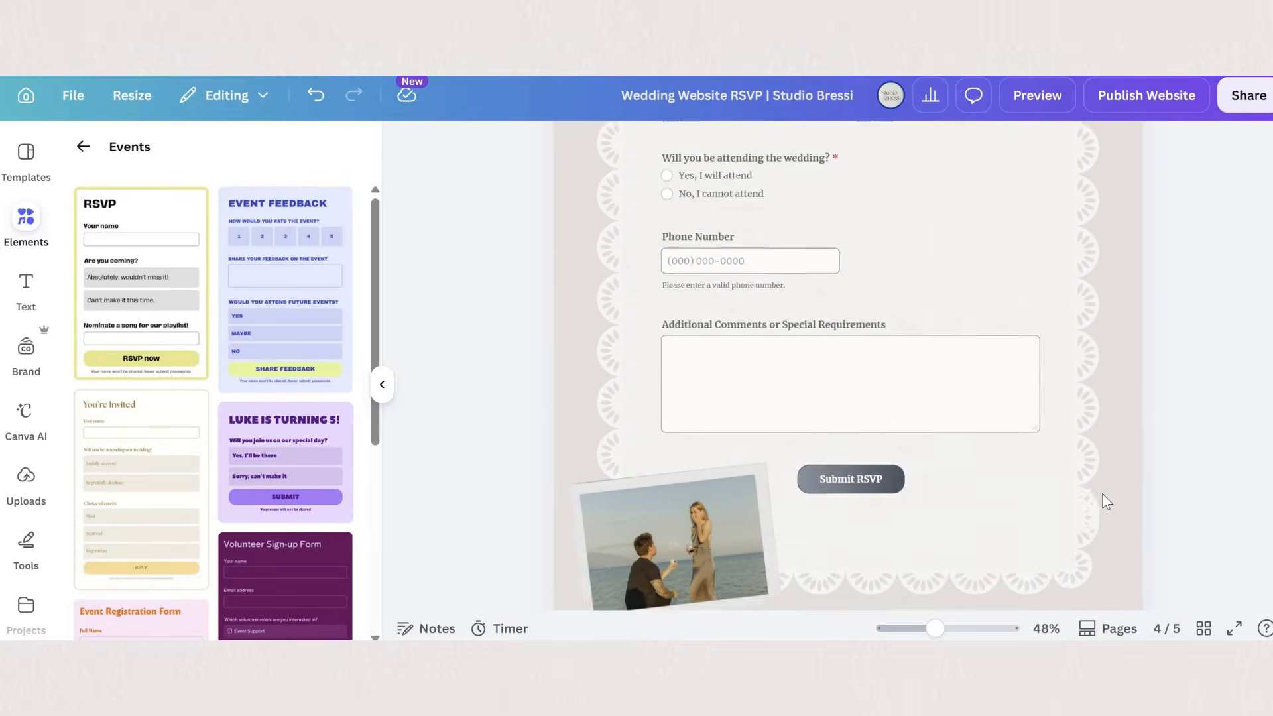
scroll(1102, 493, up, 9)
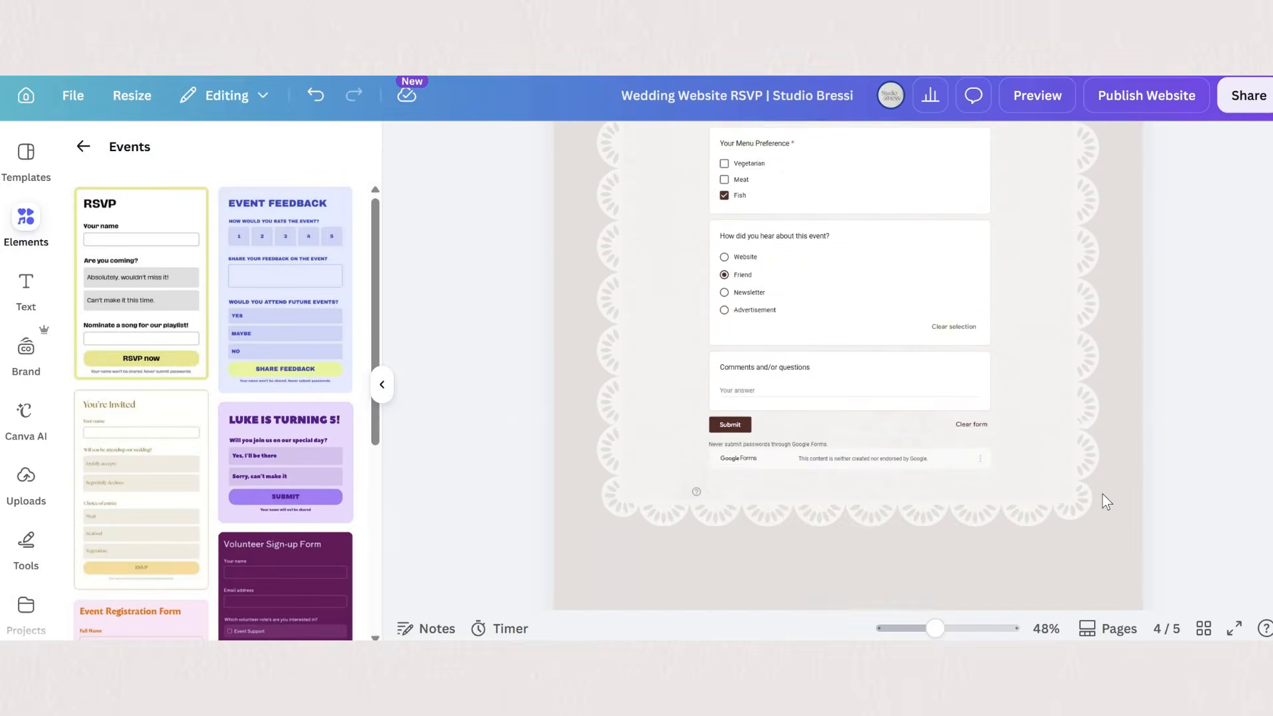
scroll(1102, 502, up, 2)
scroll(1103, 494, up, 10)
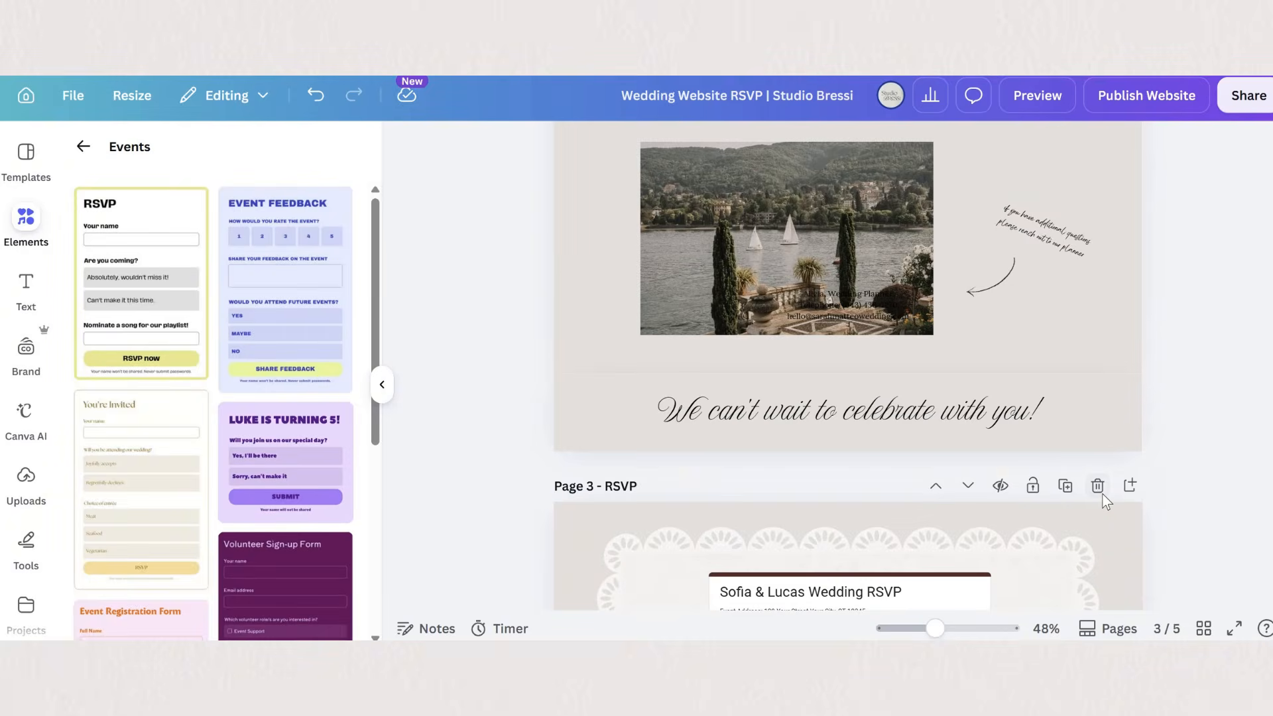
scroll(1104, 502, up, 2)
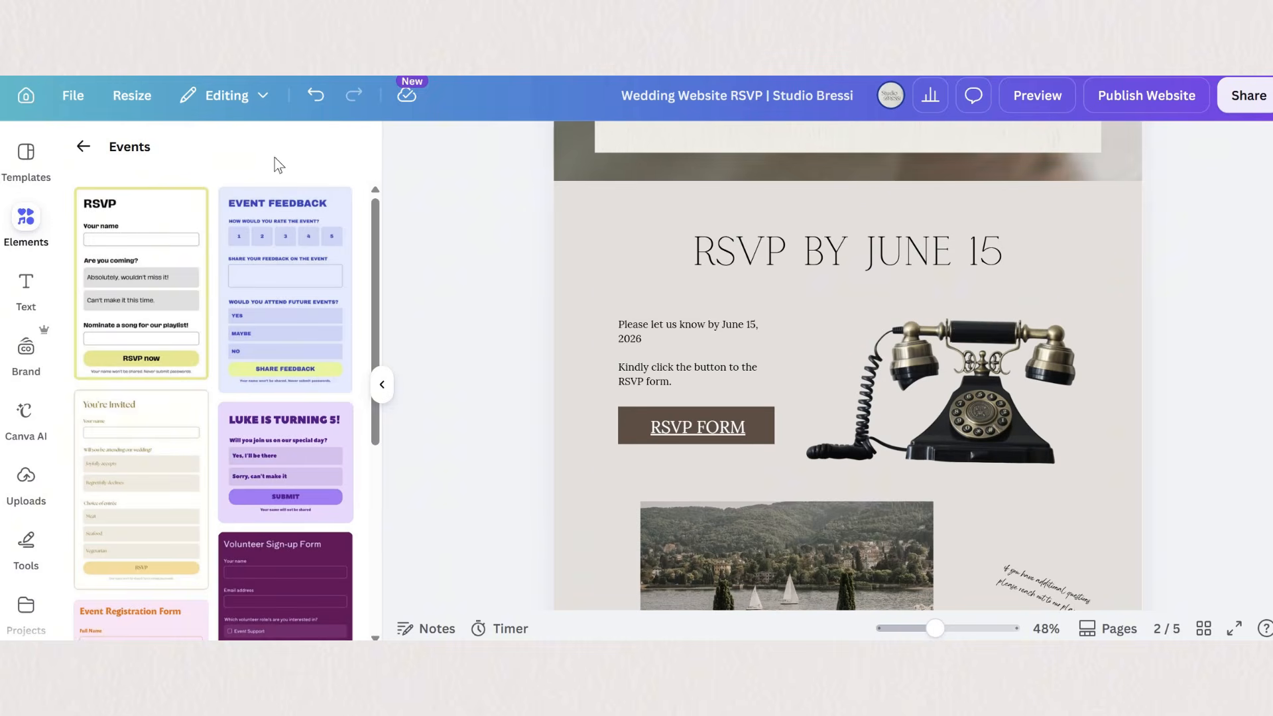